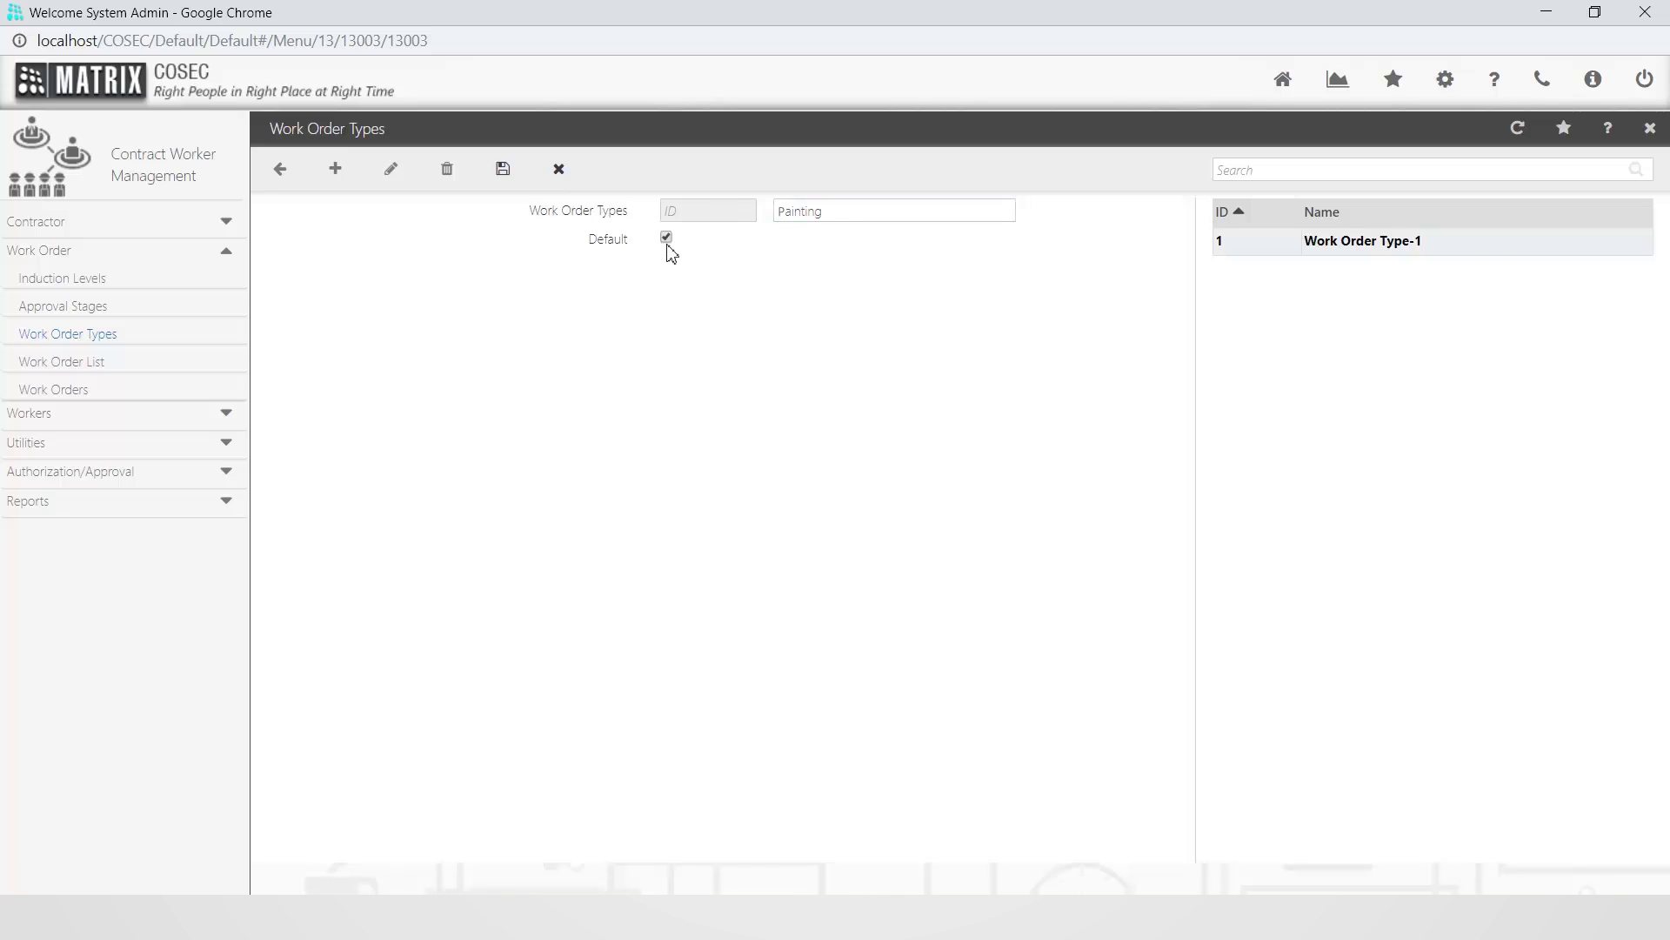
- Save the default Painting work order type, and add and save another type named Installation
{"action": "left_click", "coordinate": [502, 171]}
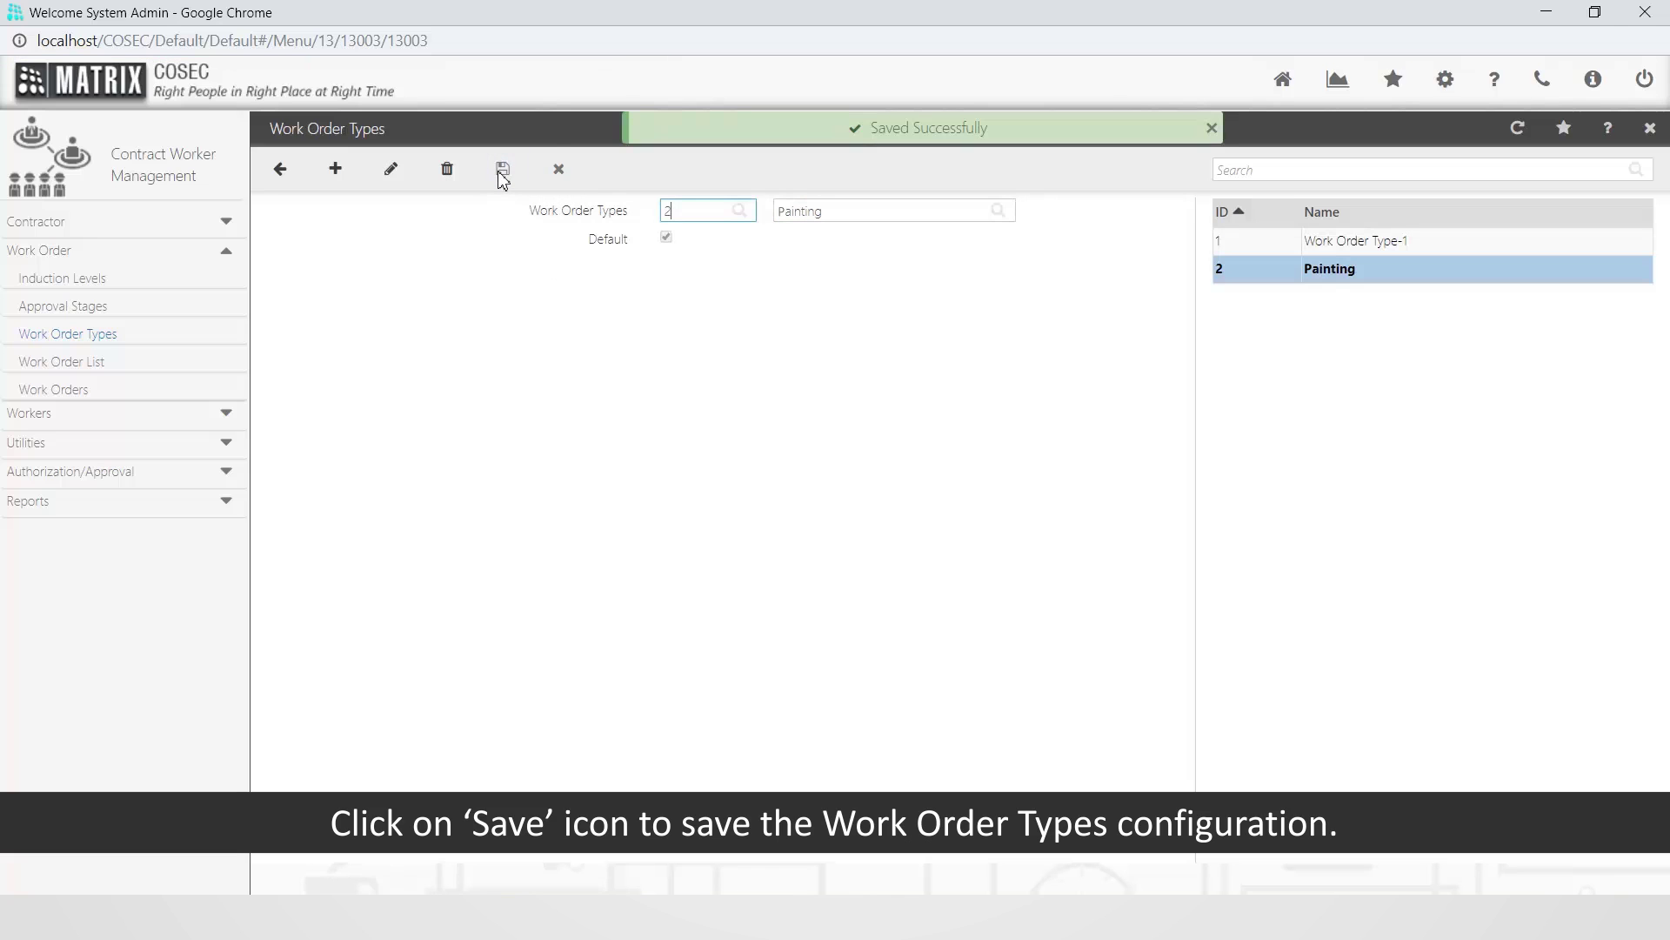
{"action": "left_click", "coordinate": [335, 177]}
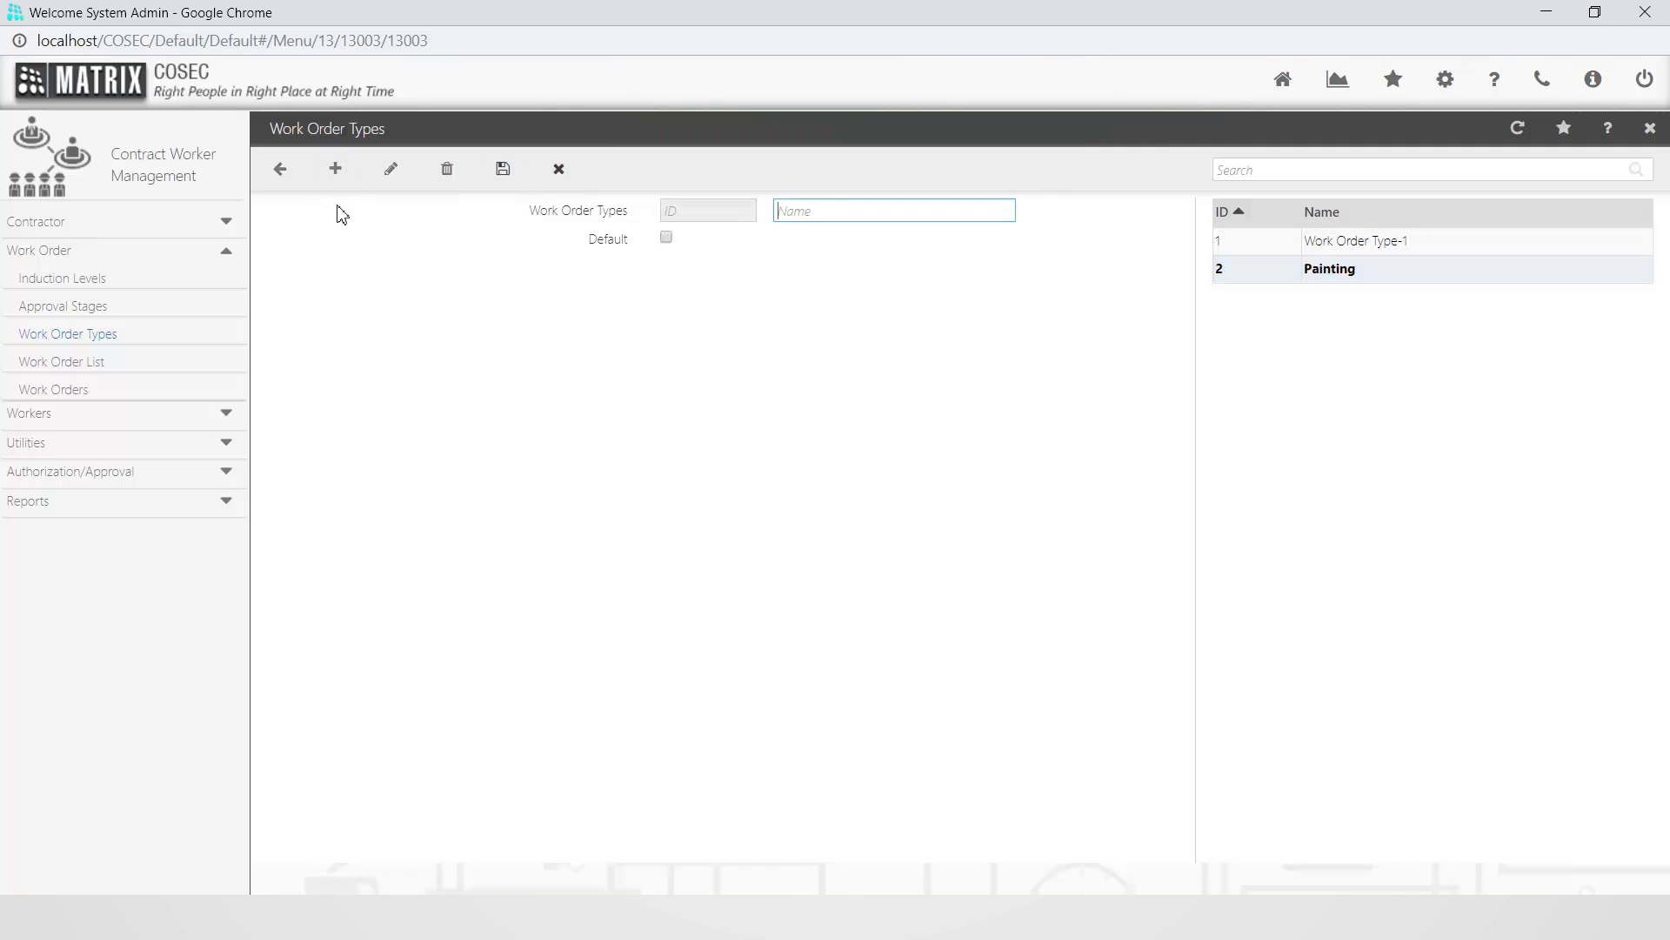
{"action": "type", "text": "Installation"}
{"action": "left_click", "coordinate": [503, 168]}
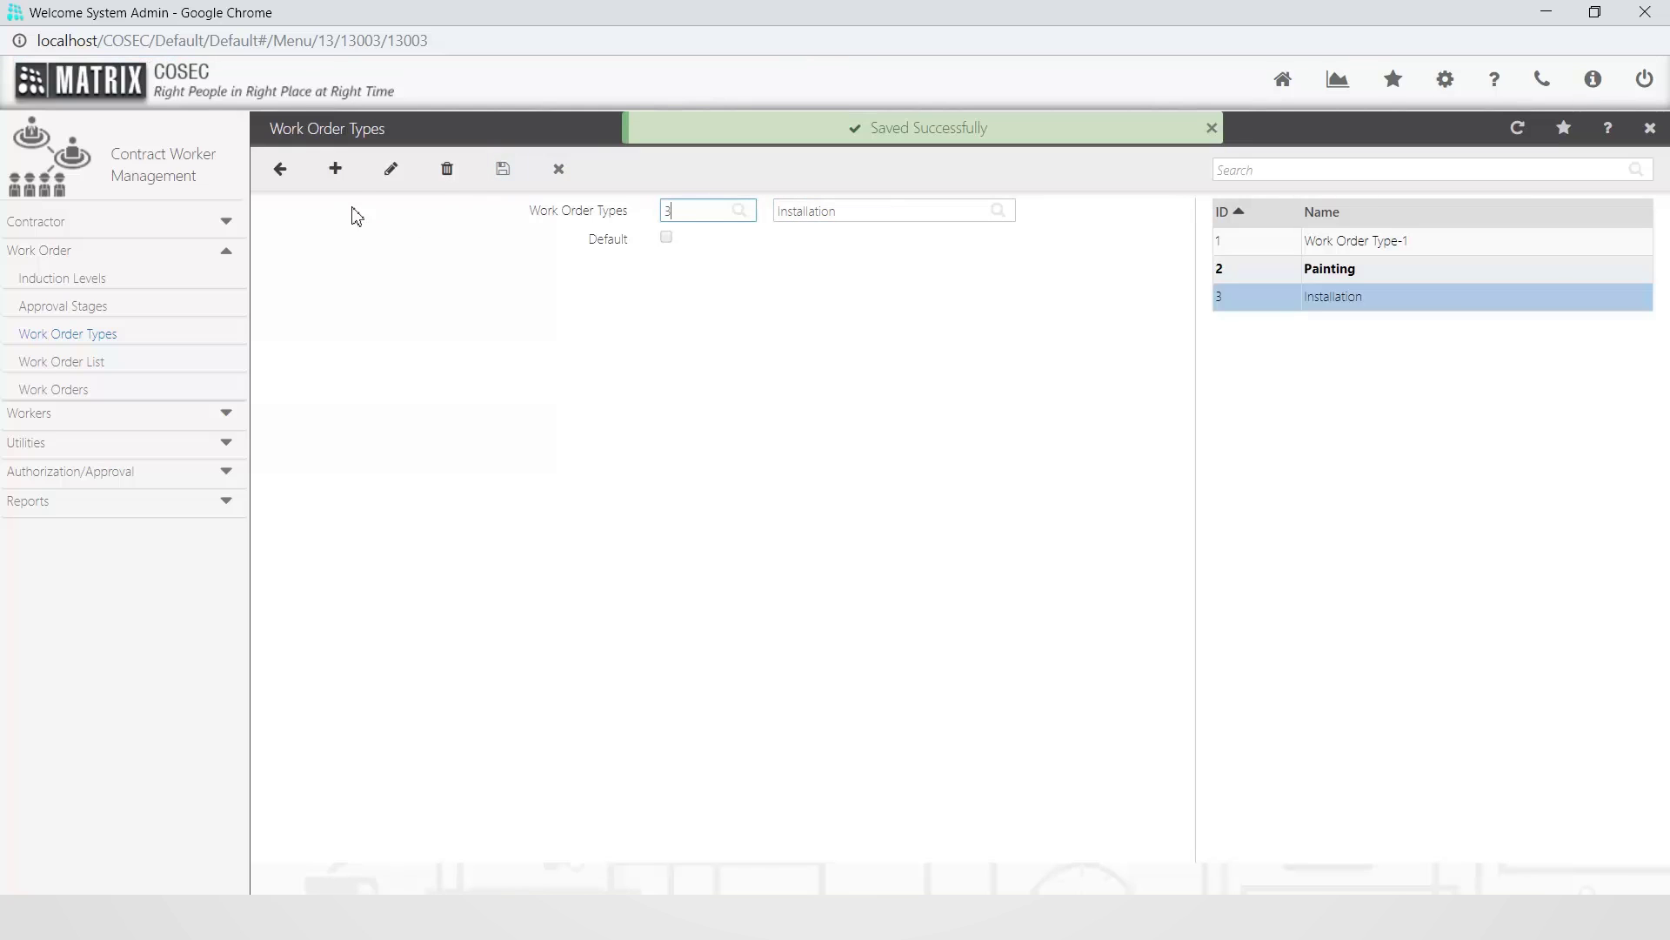
- Add a work order type named Construction and save it
{"action": "left_click", "coordinate": [339, 183]}
{"action": "type", "text": "Co"}
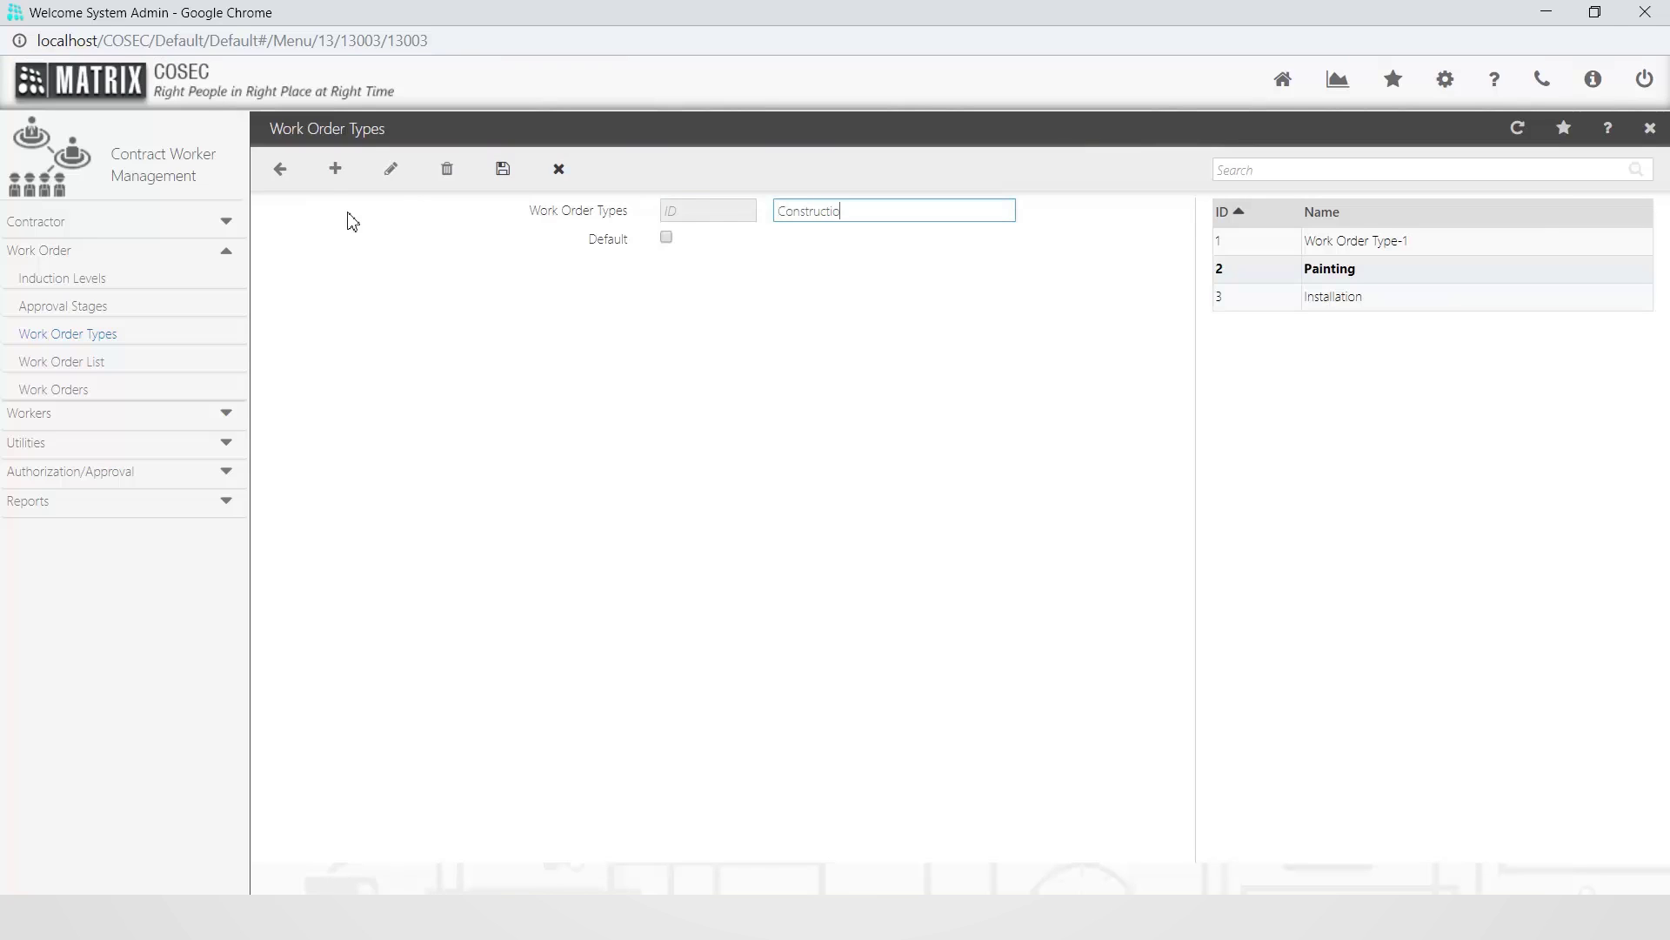
{"action": "type", "text": "nstruction"}
{"action": "left_click", "coordinate": [501, 172]}
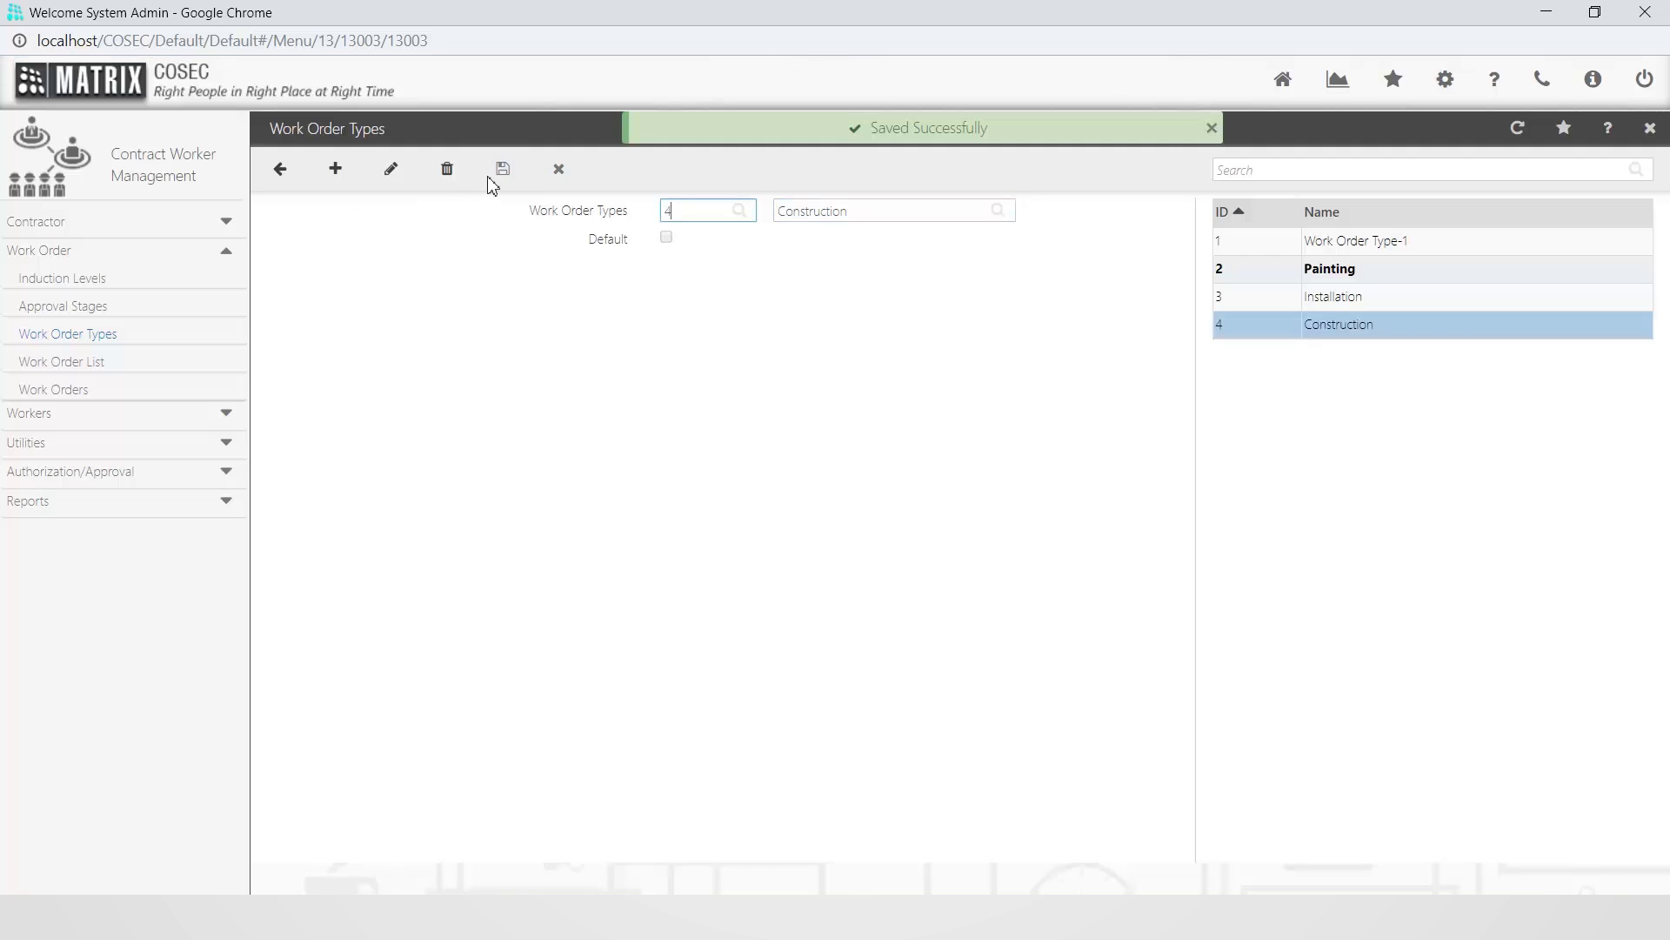
- Create a new work order with ID 5000, name WO 1 and type Painting
{"action": "left_click", "coordinate": [77, 394]}
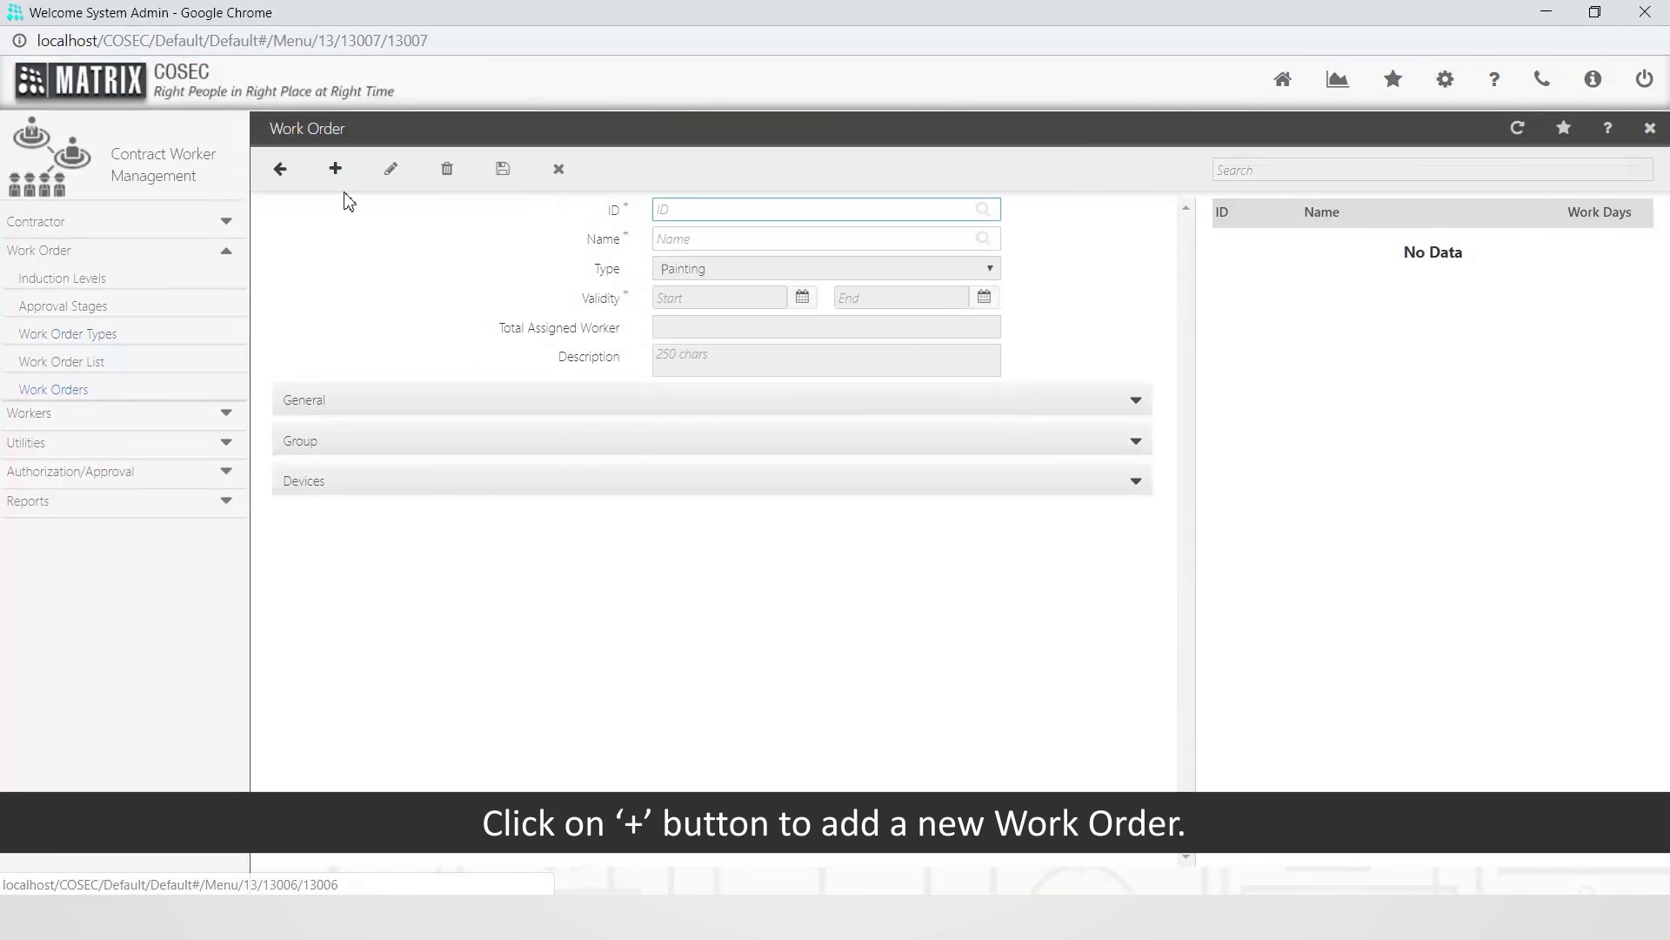
{"action": "left_click", "coordinate": [337, 172]}
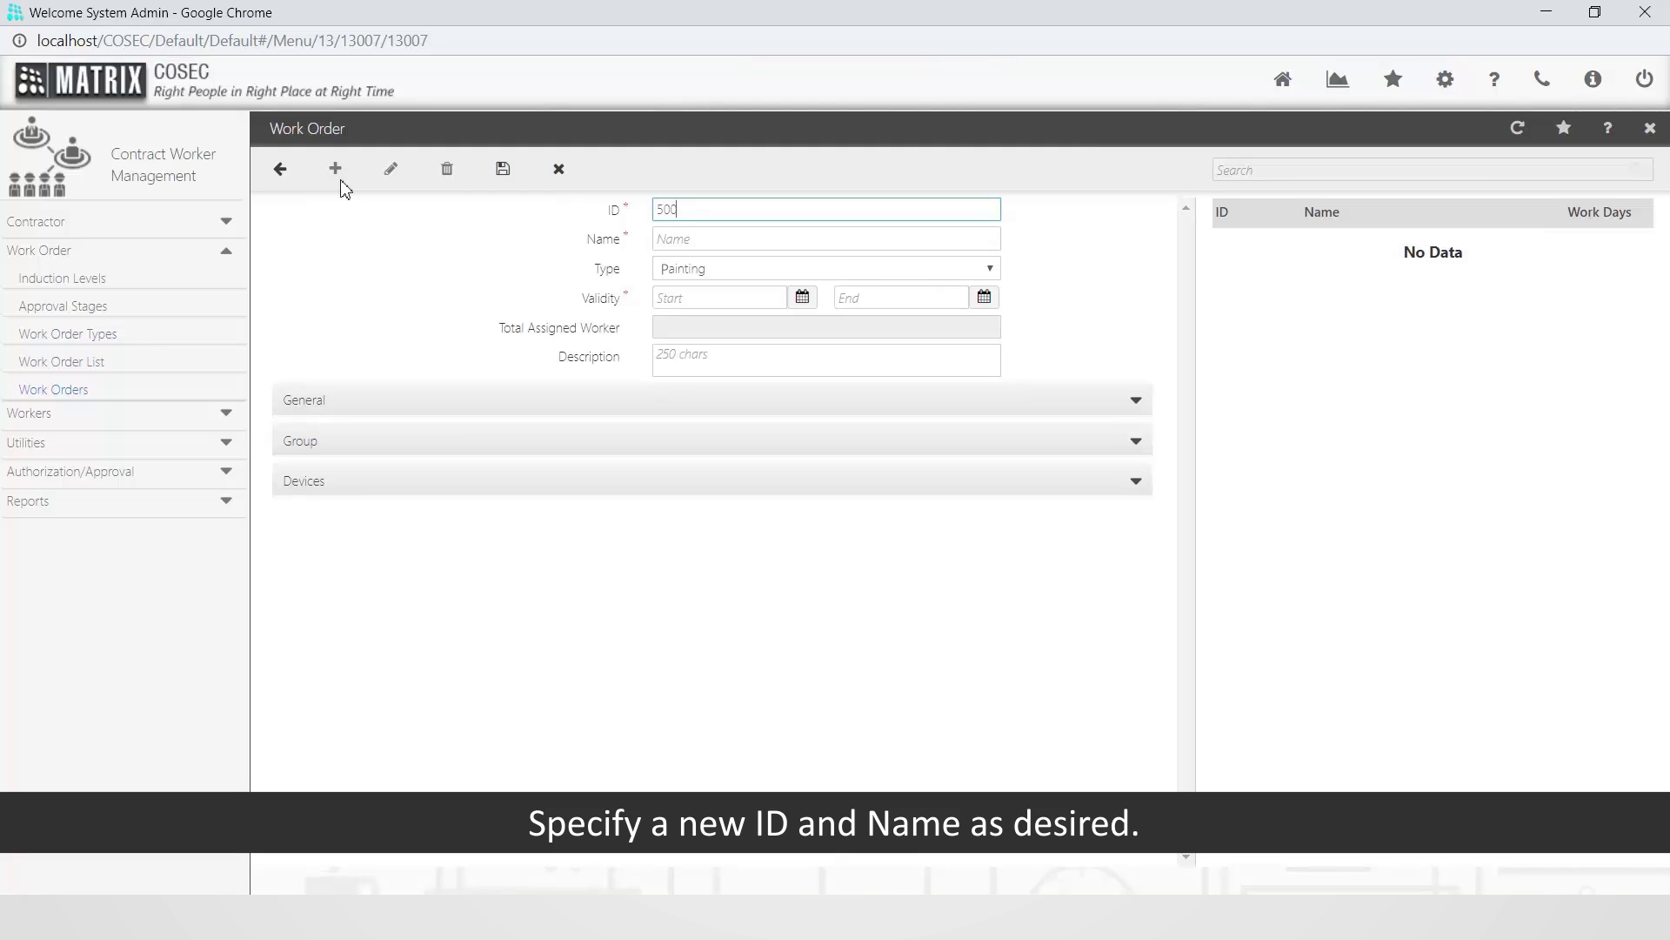
{"action": "key", "text": "Tab"}
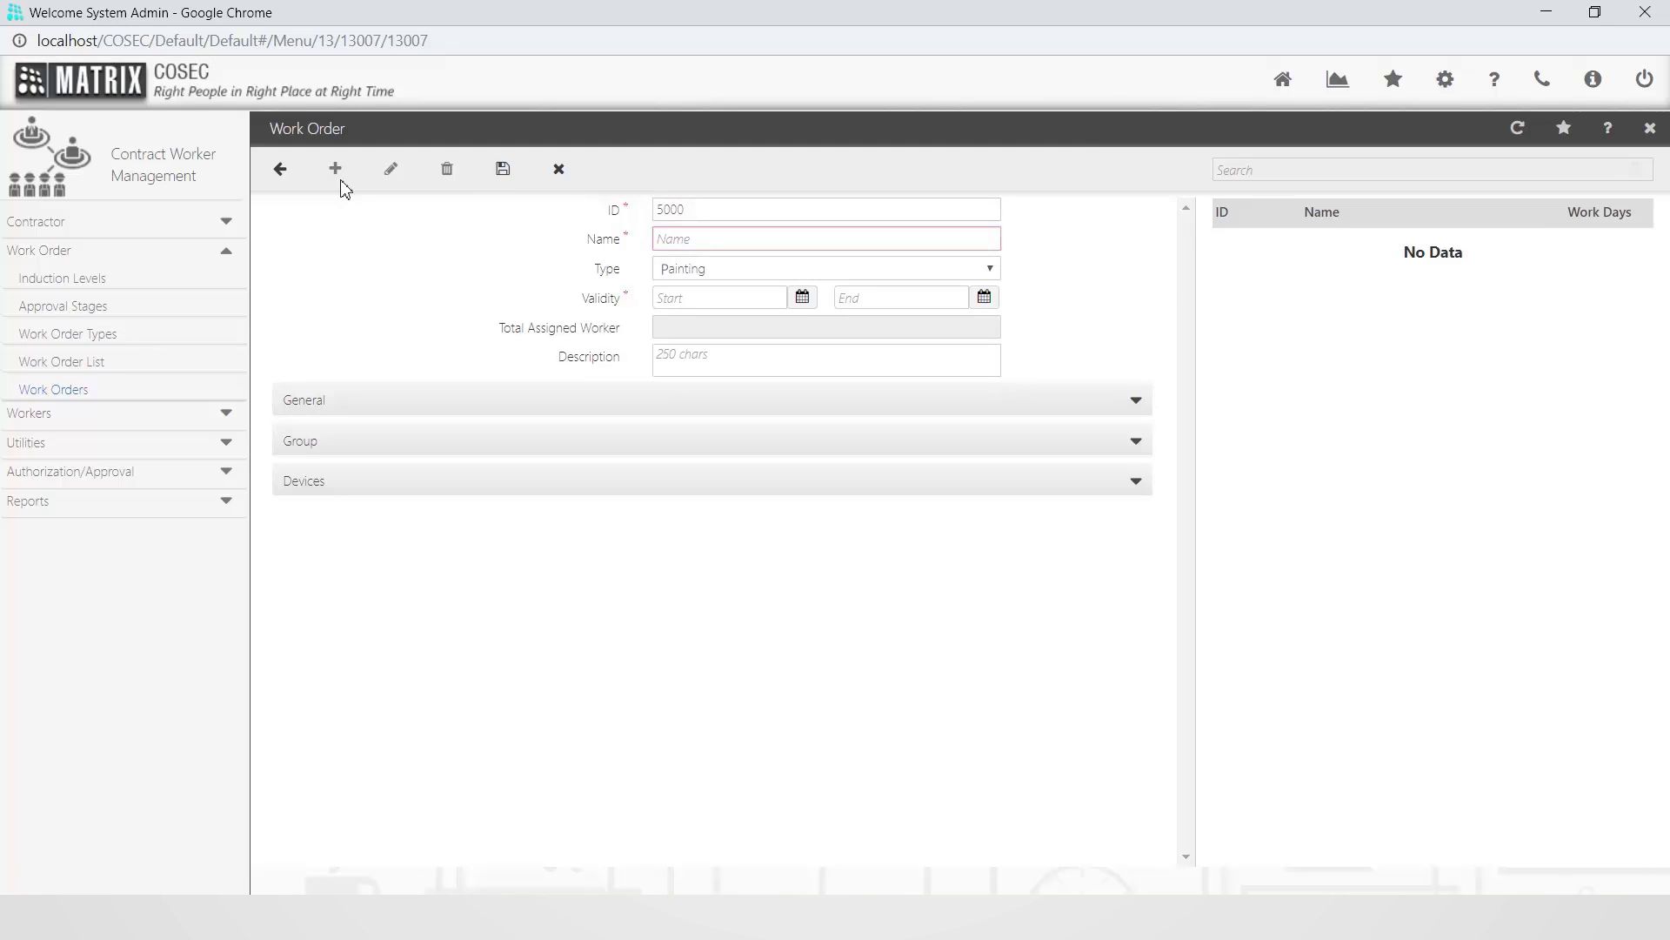
{"action": "type", "text": "WO 1"}
{"action": "left_click", "coordinate": [988, 272]}
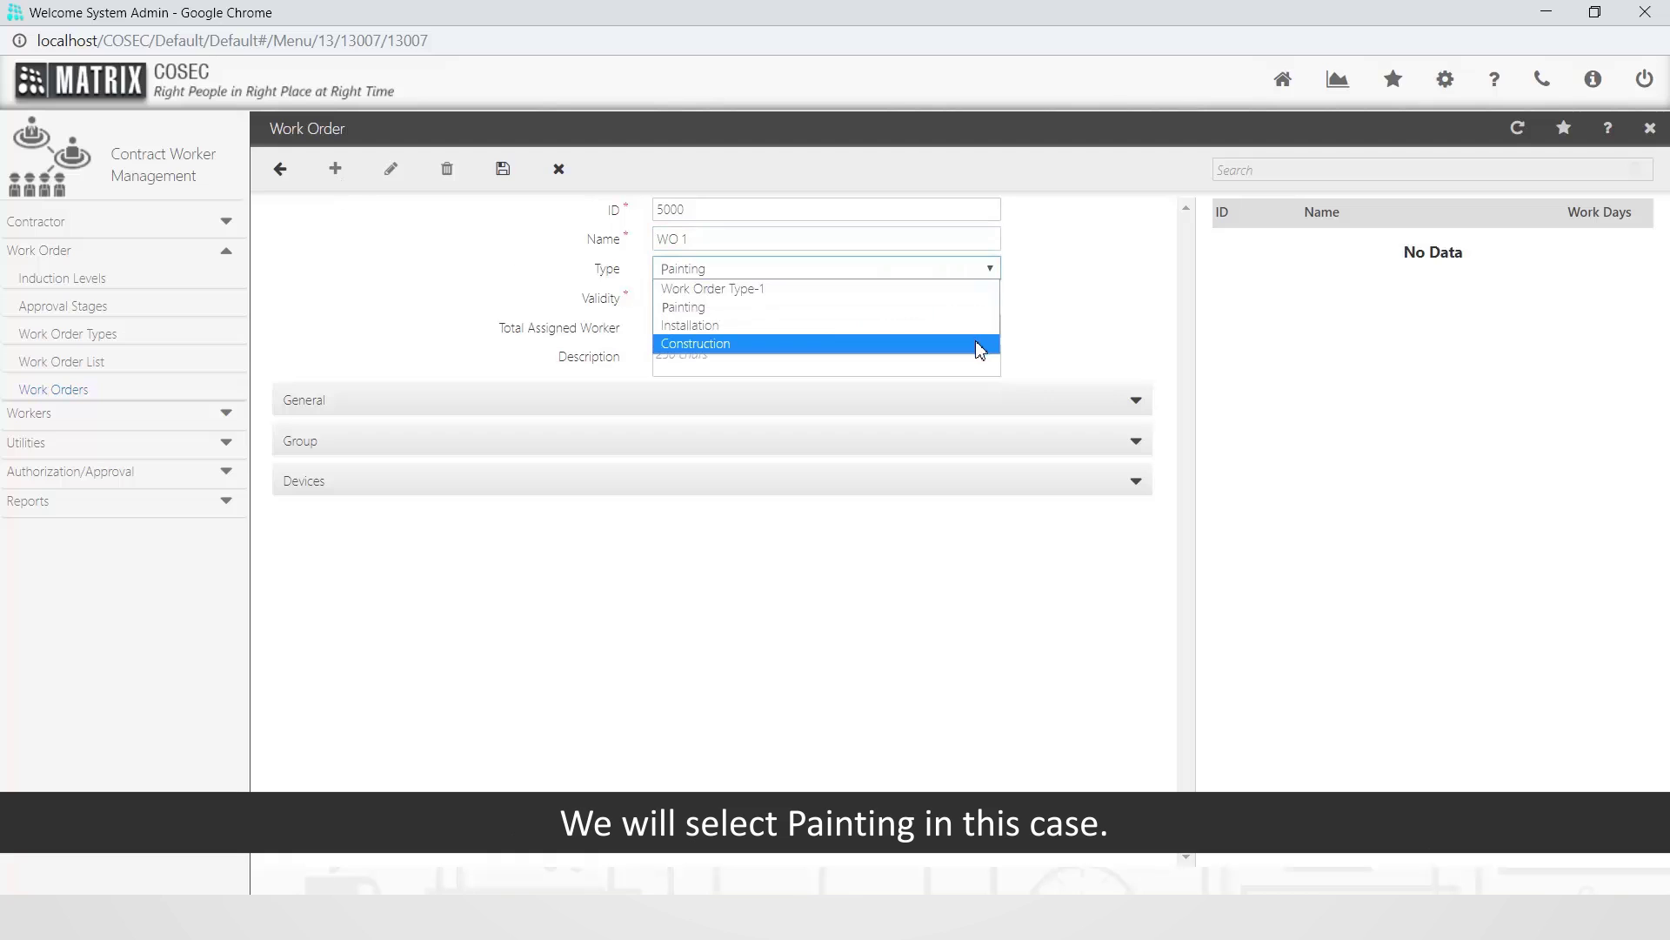
{"action": "left_click", "coordinate": [978, 312]}
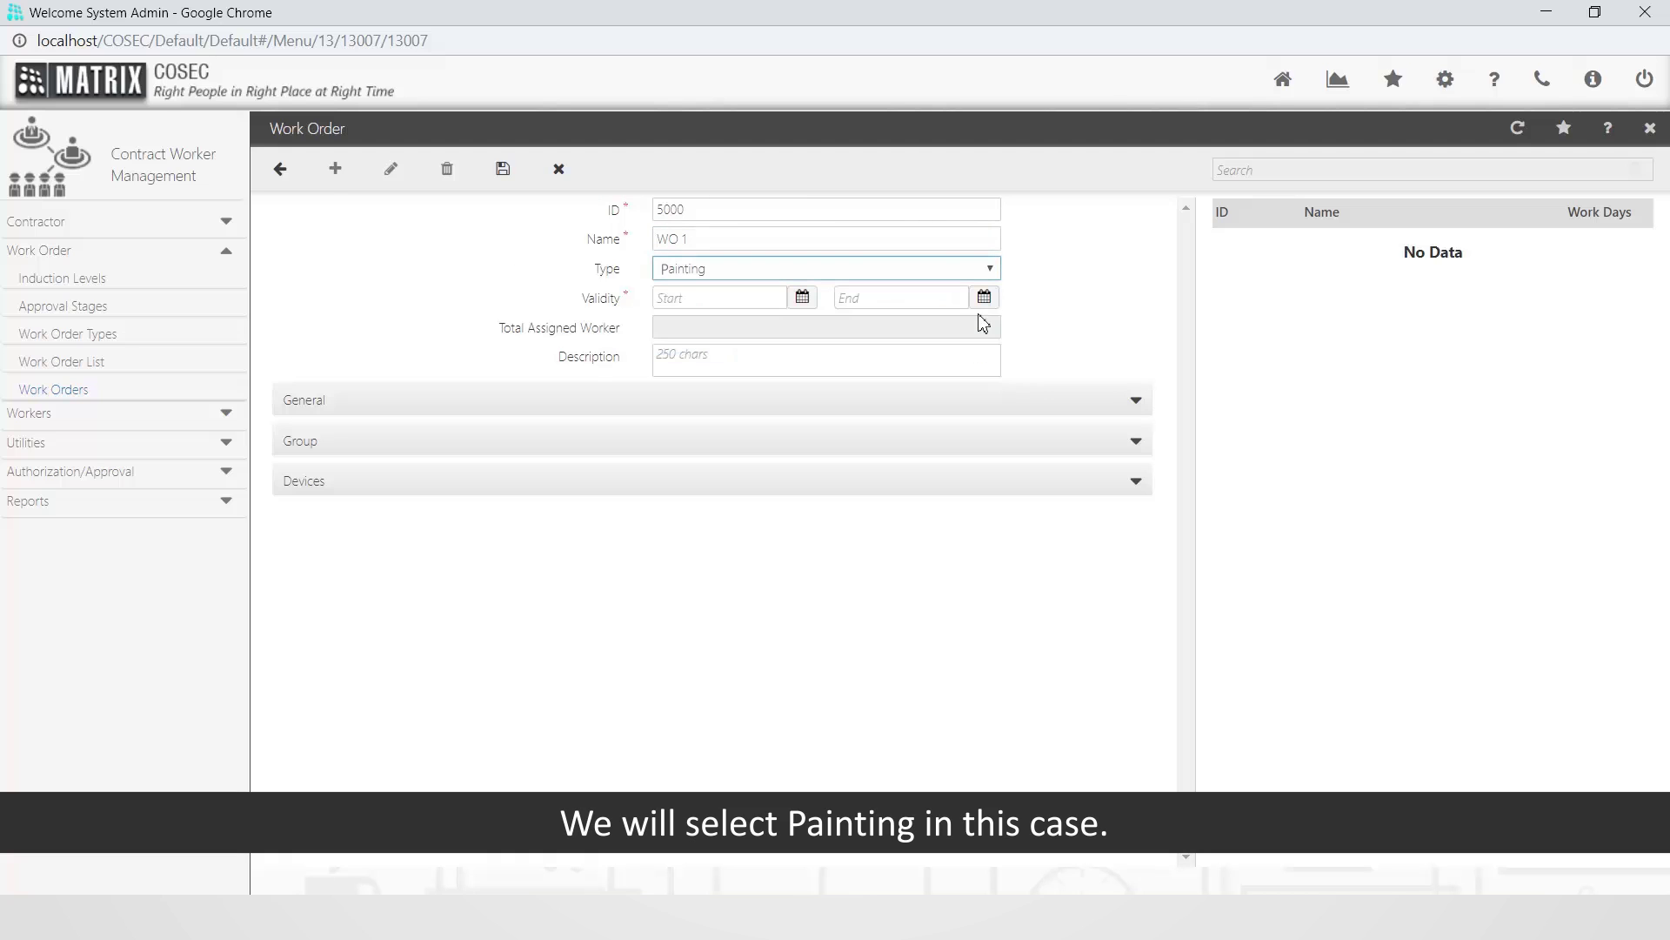
- Set the work order's validity from 20/05/2019 to 30/06/2019
{"action": "left_click", "coordinate": [804, 300]}
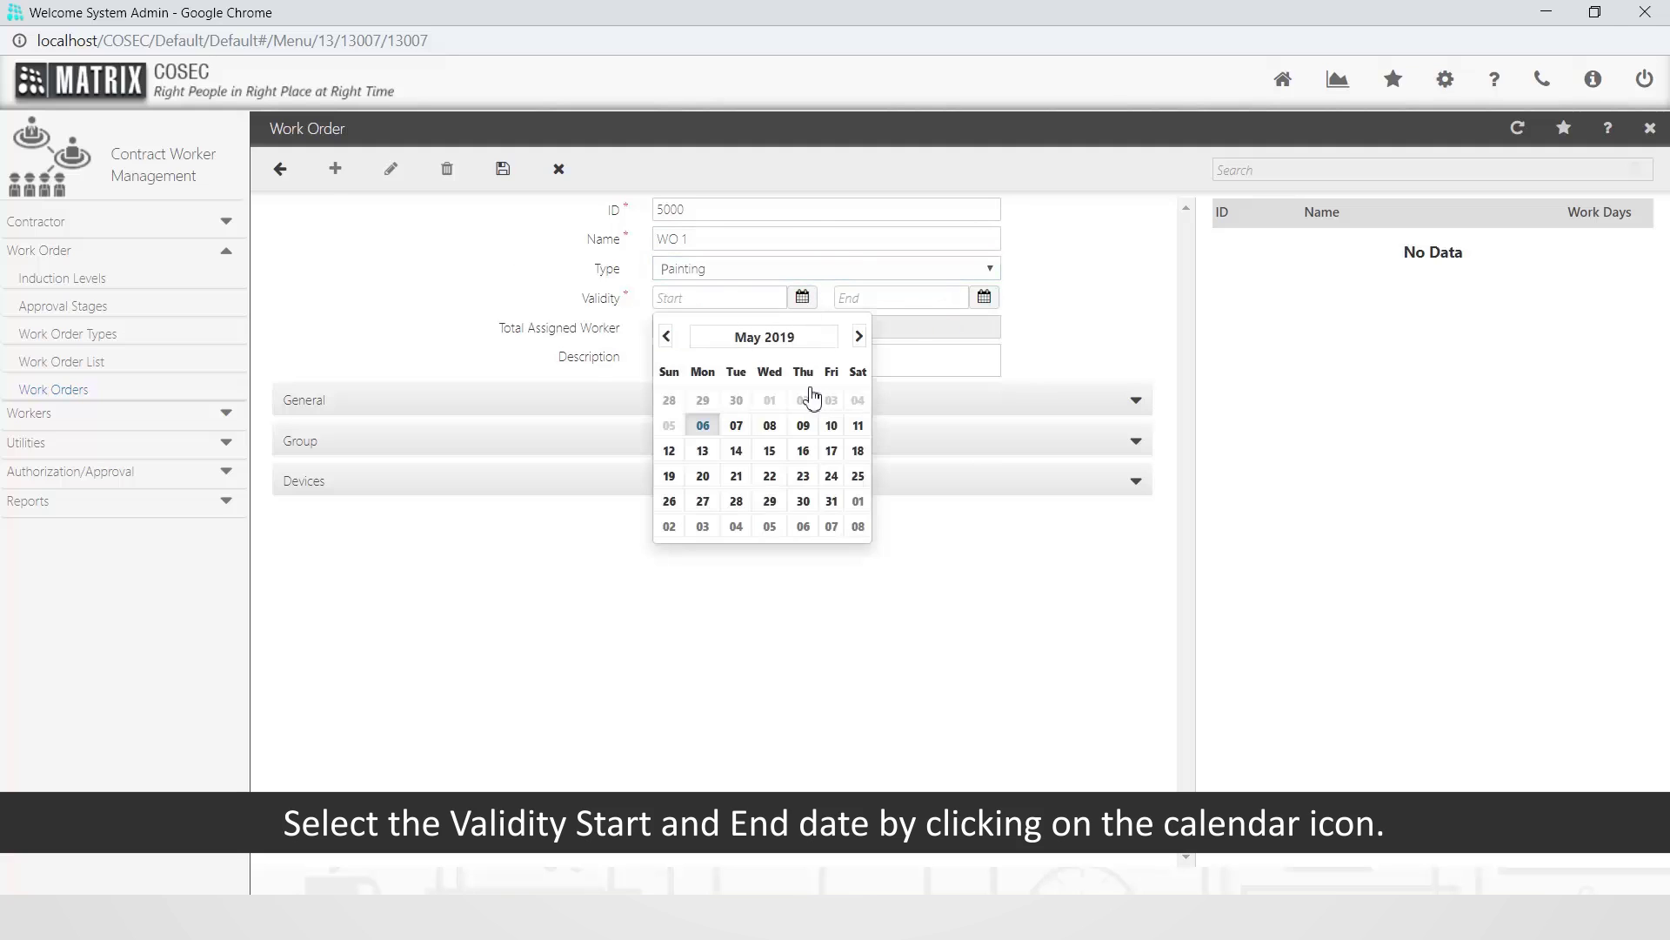
{"action": "left_click", "coordinate": [703, 476]}
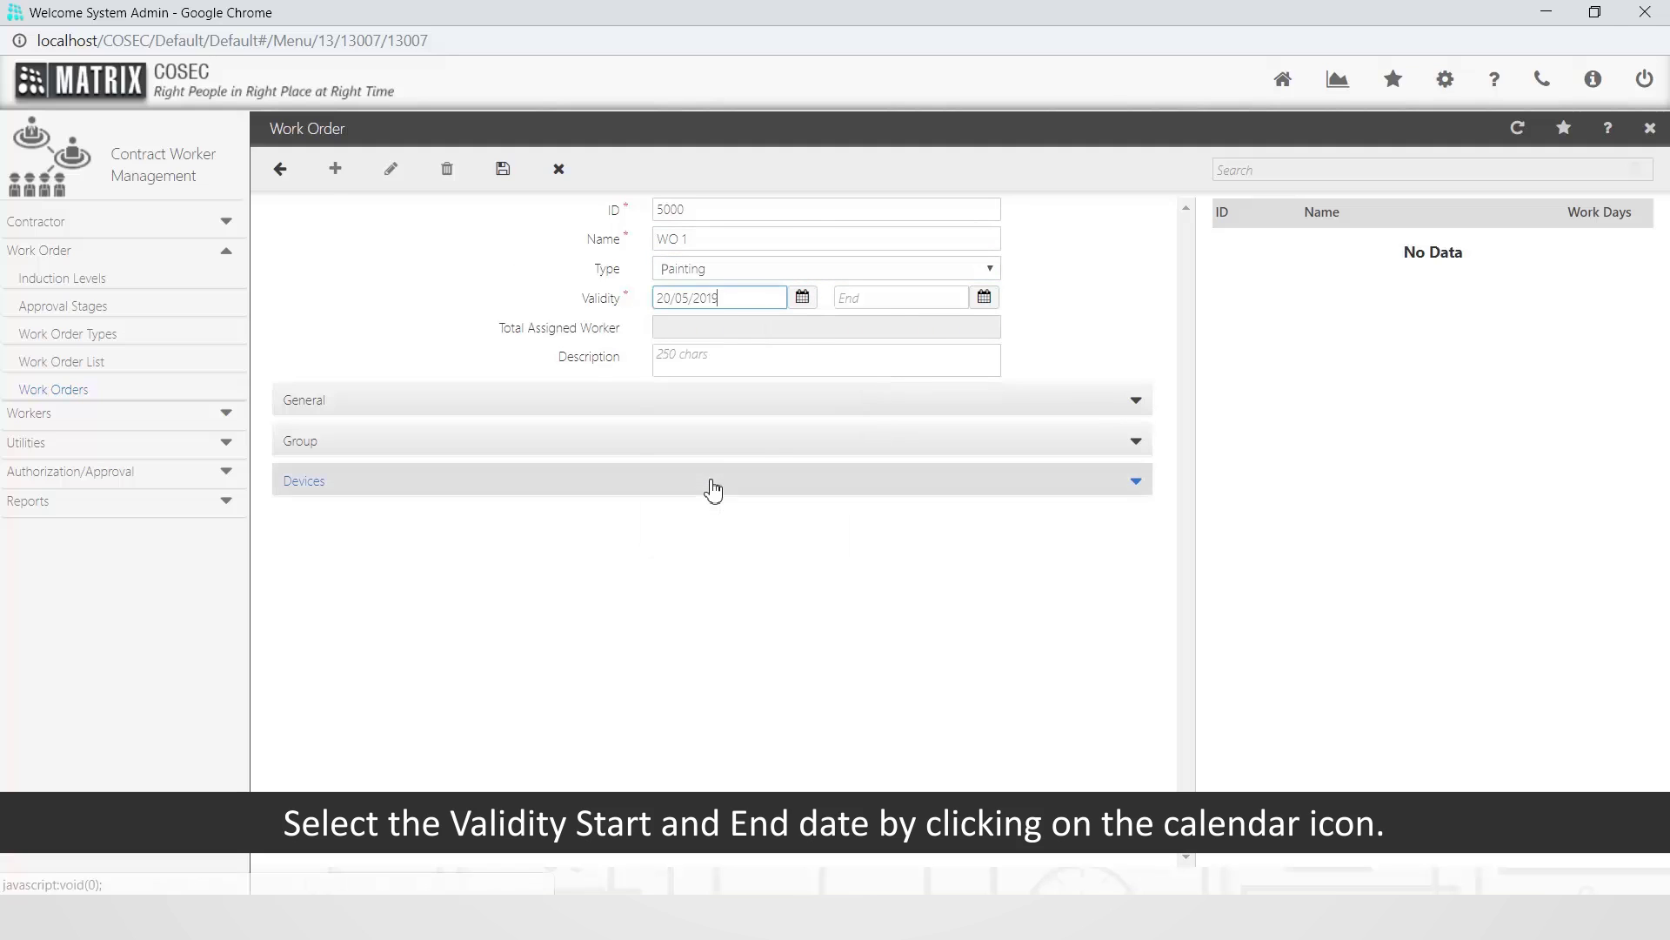
{"action": "left_click", "coordinate": [985, 303]}
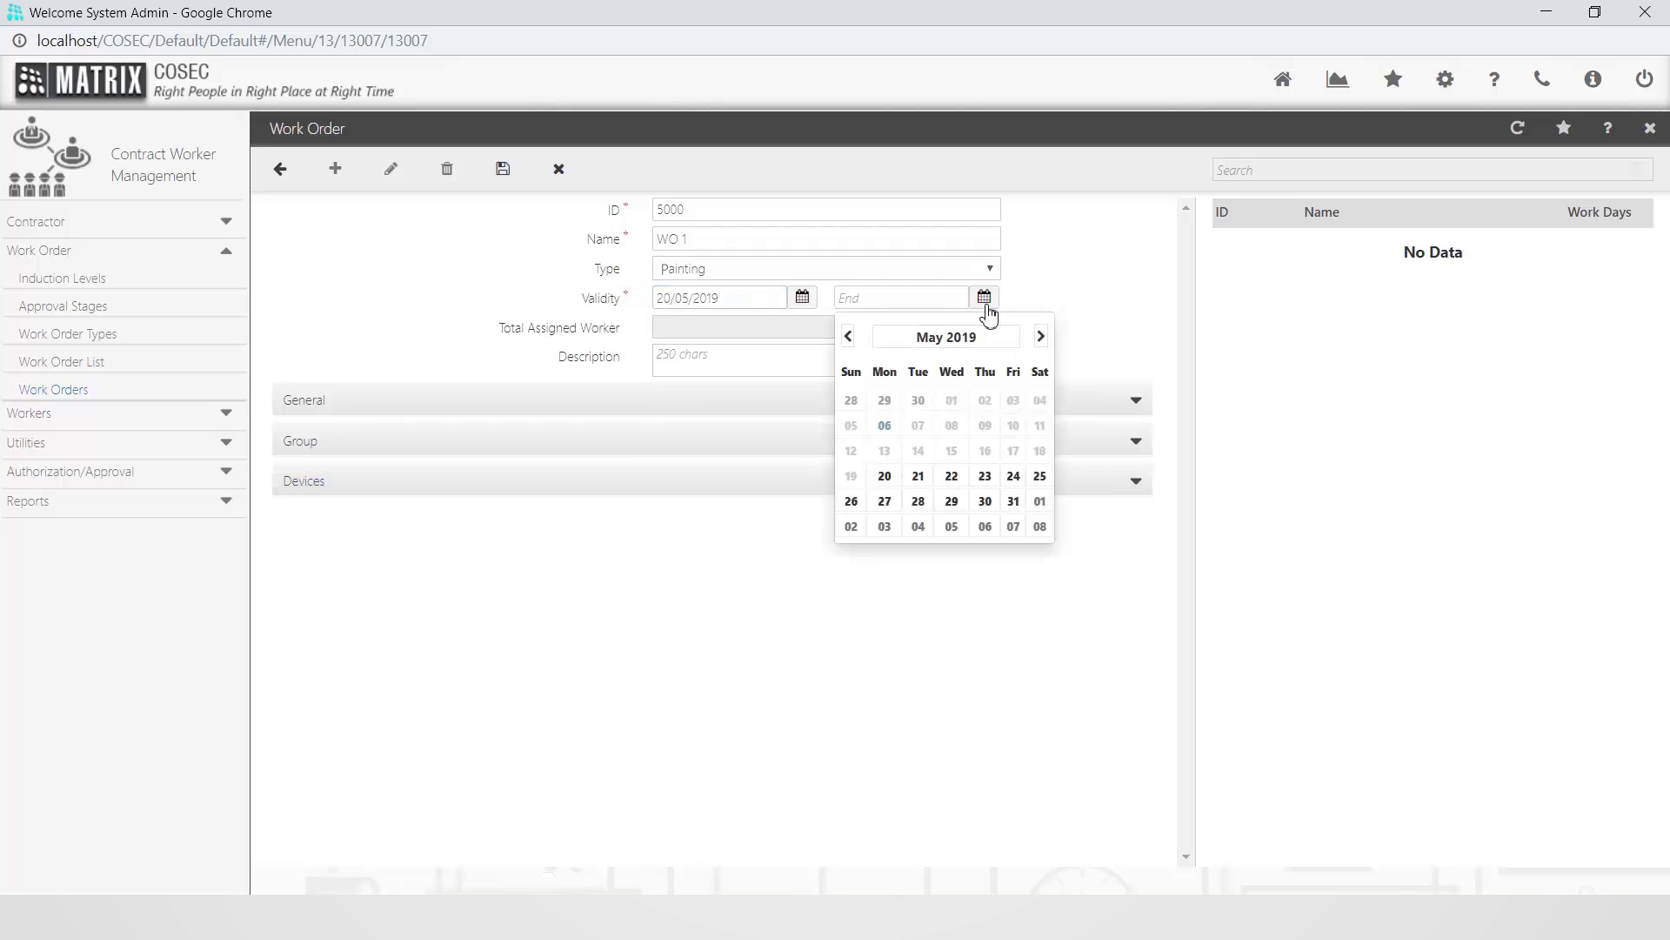
{"action": "left_click", "coordinate": [1040, 337]}
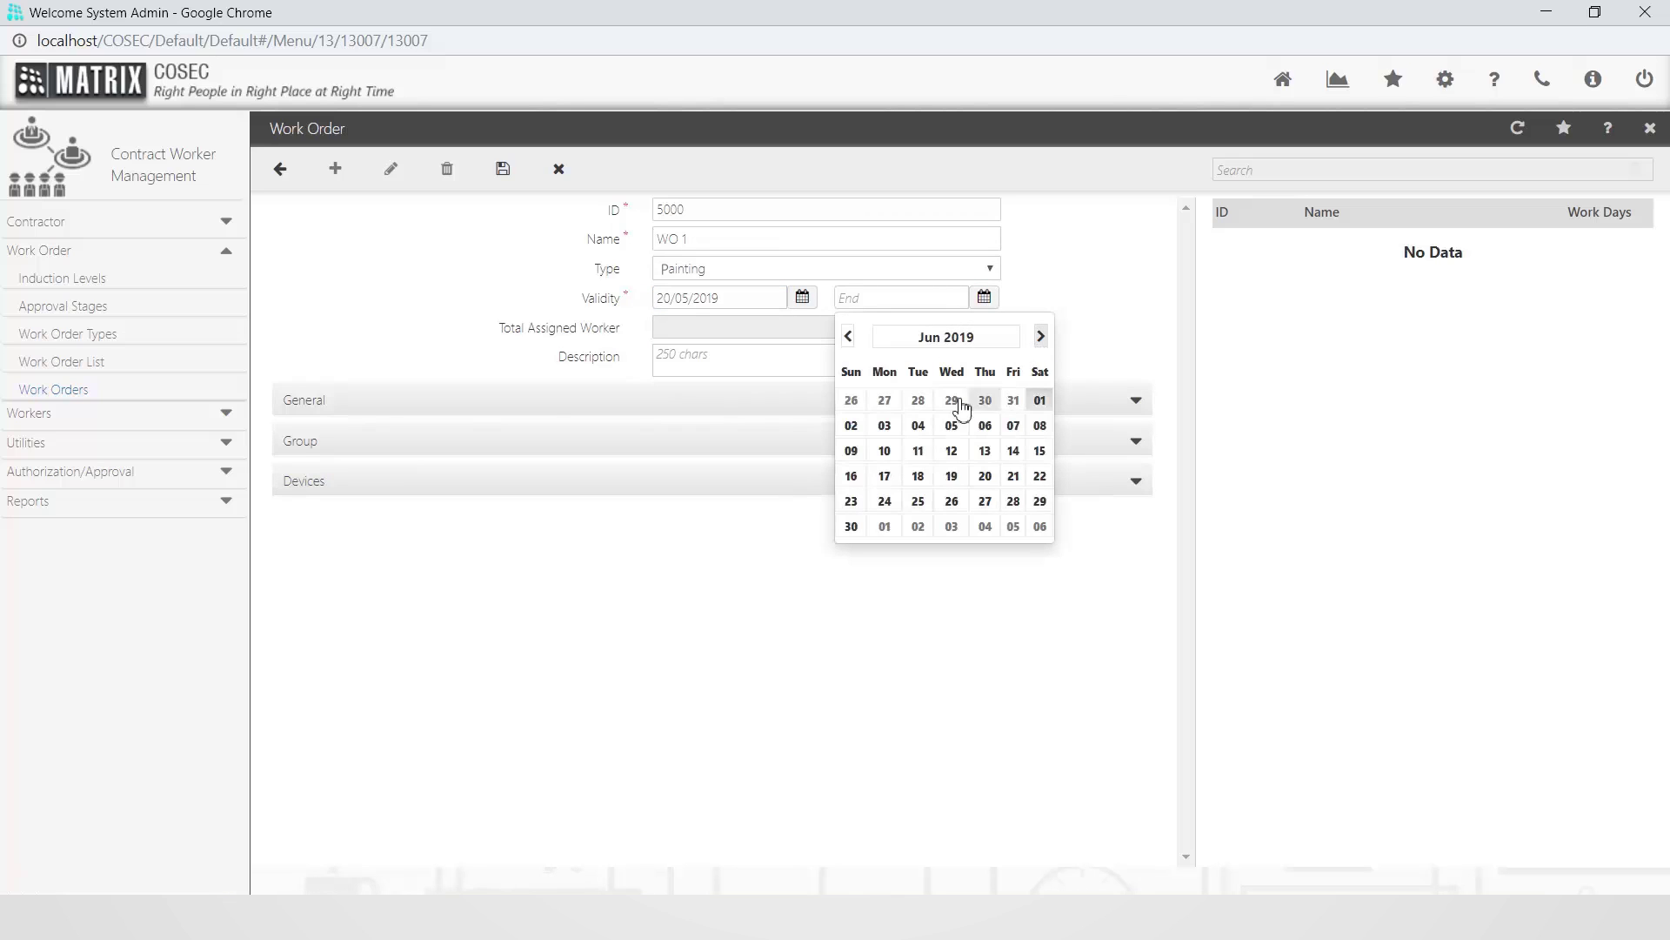
{"action": "left_click", "coordinate": [850, 527]}
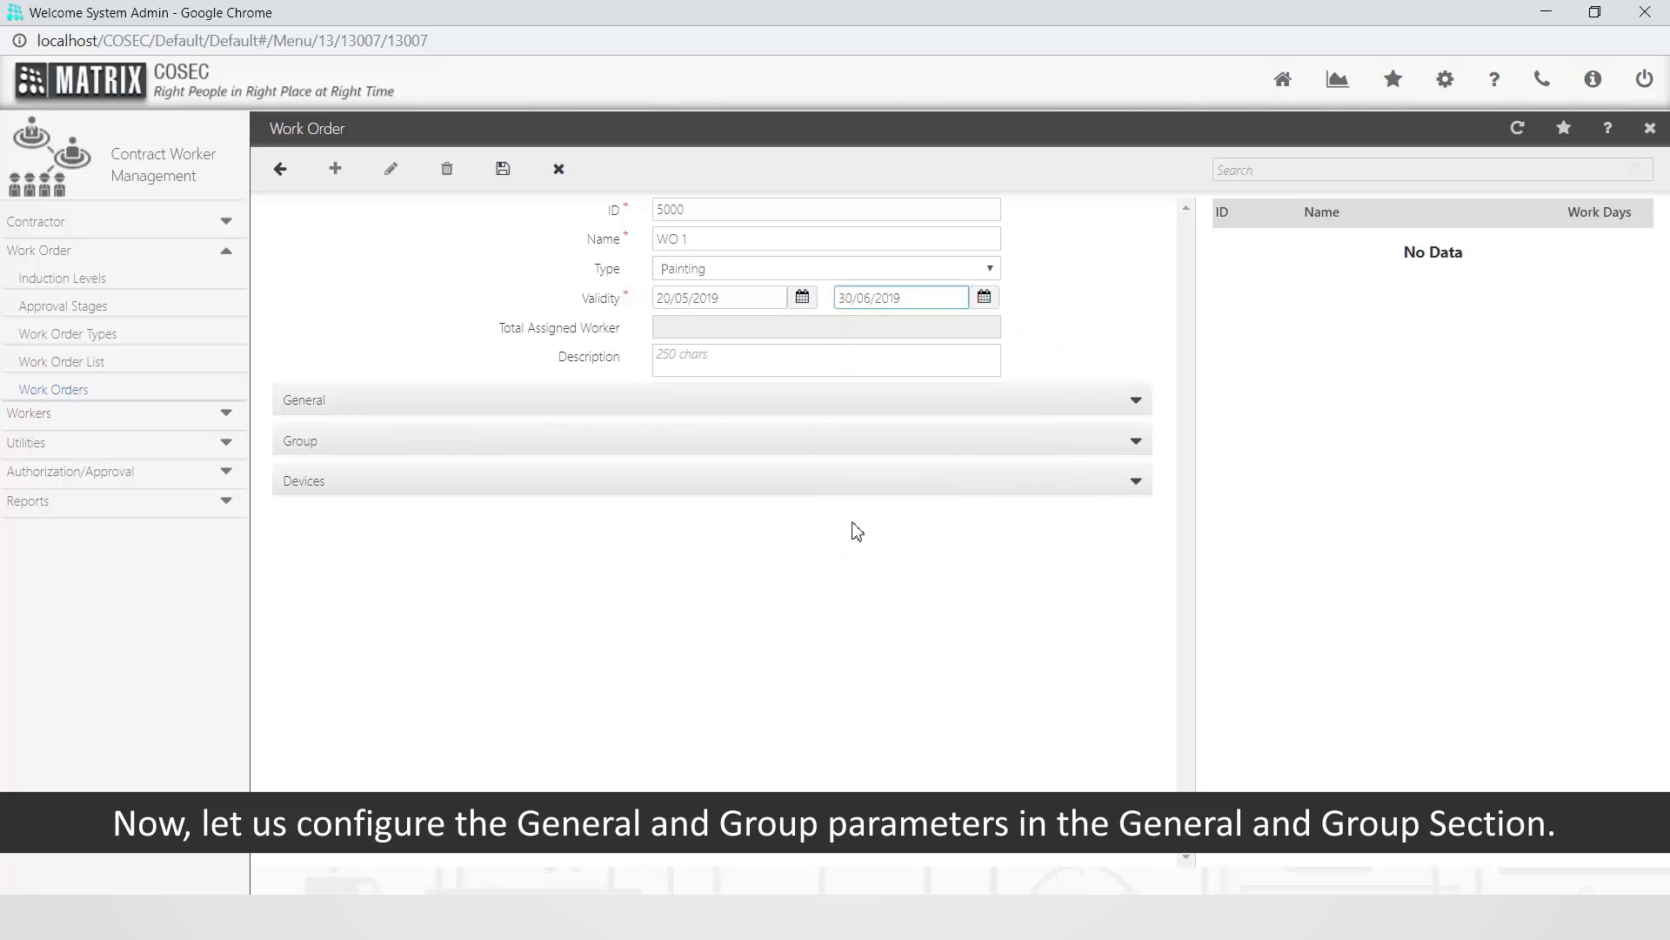
- In the work order's general settings, set the associated contractor to PQR and choose the third listed user as site in-charge
{"action": "left_click", "coordinate": [1107, 415]}
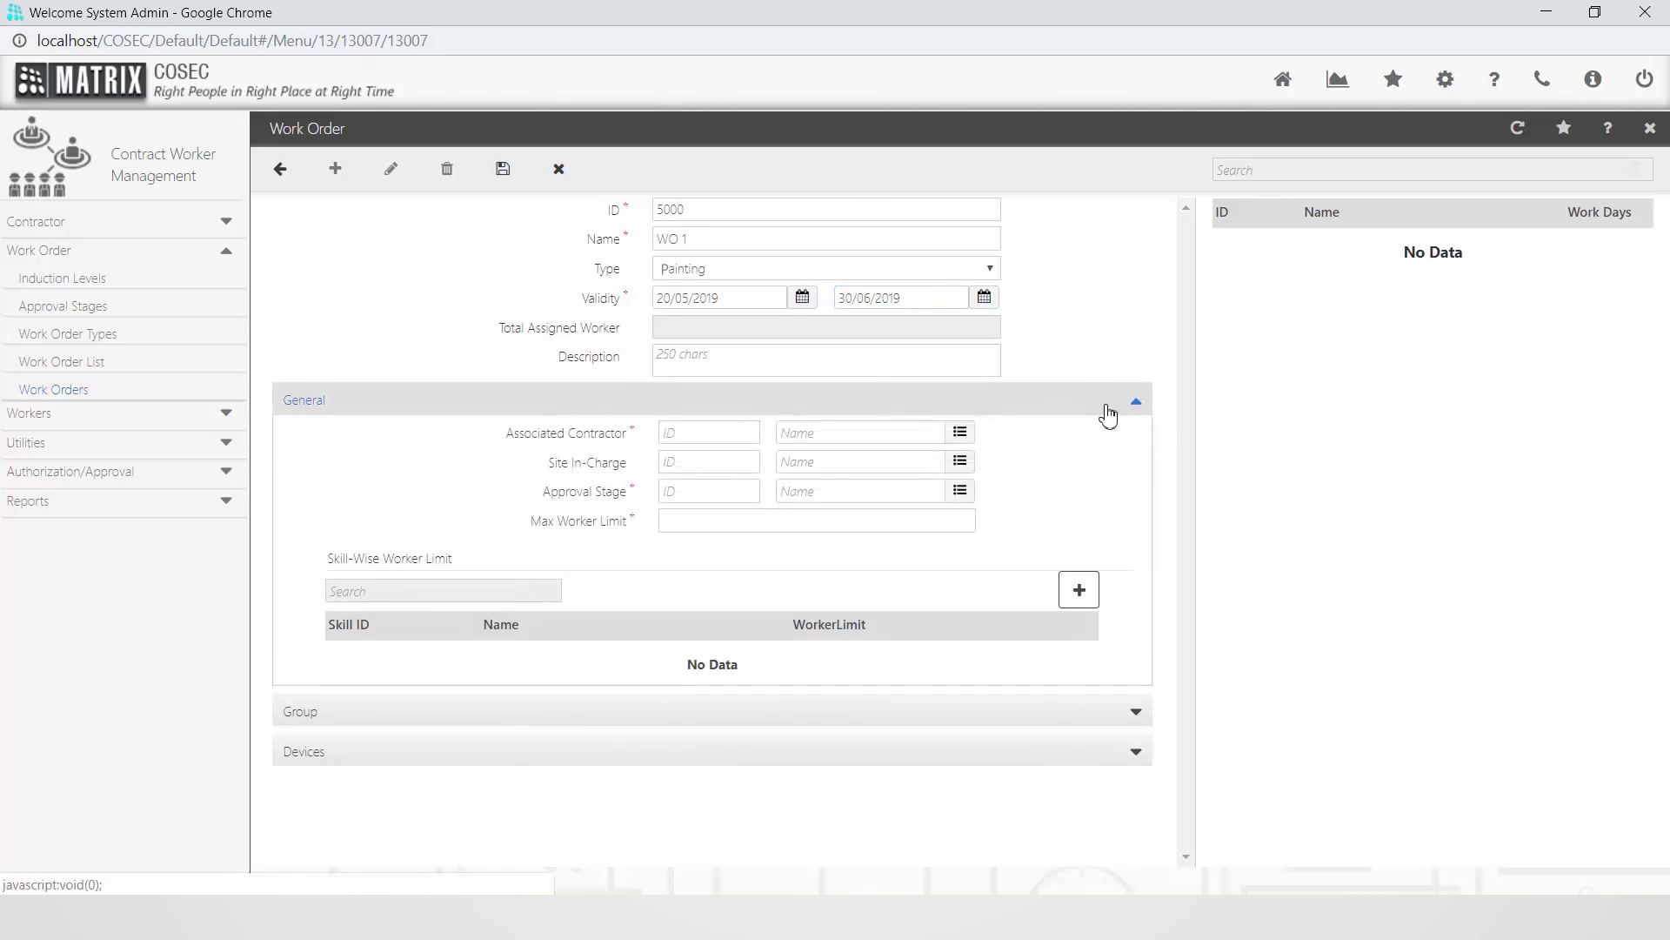
{"action": "left_click", "coordinate": [959, 435]}
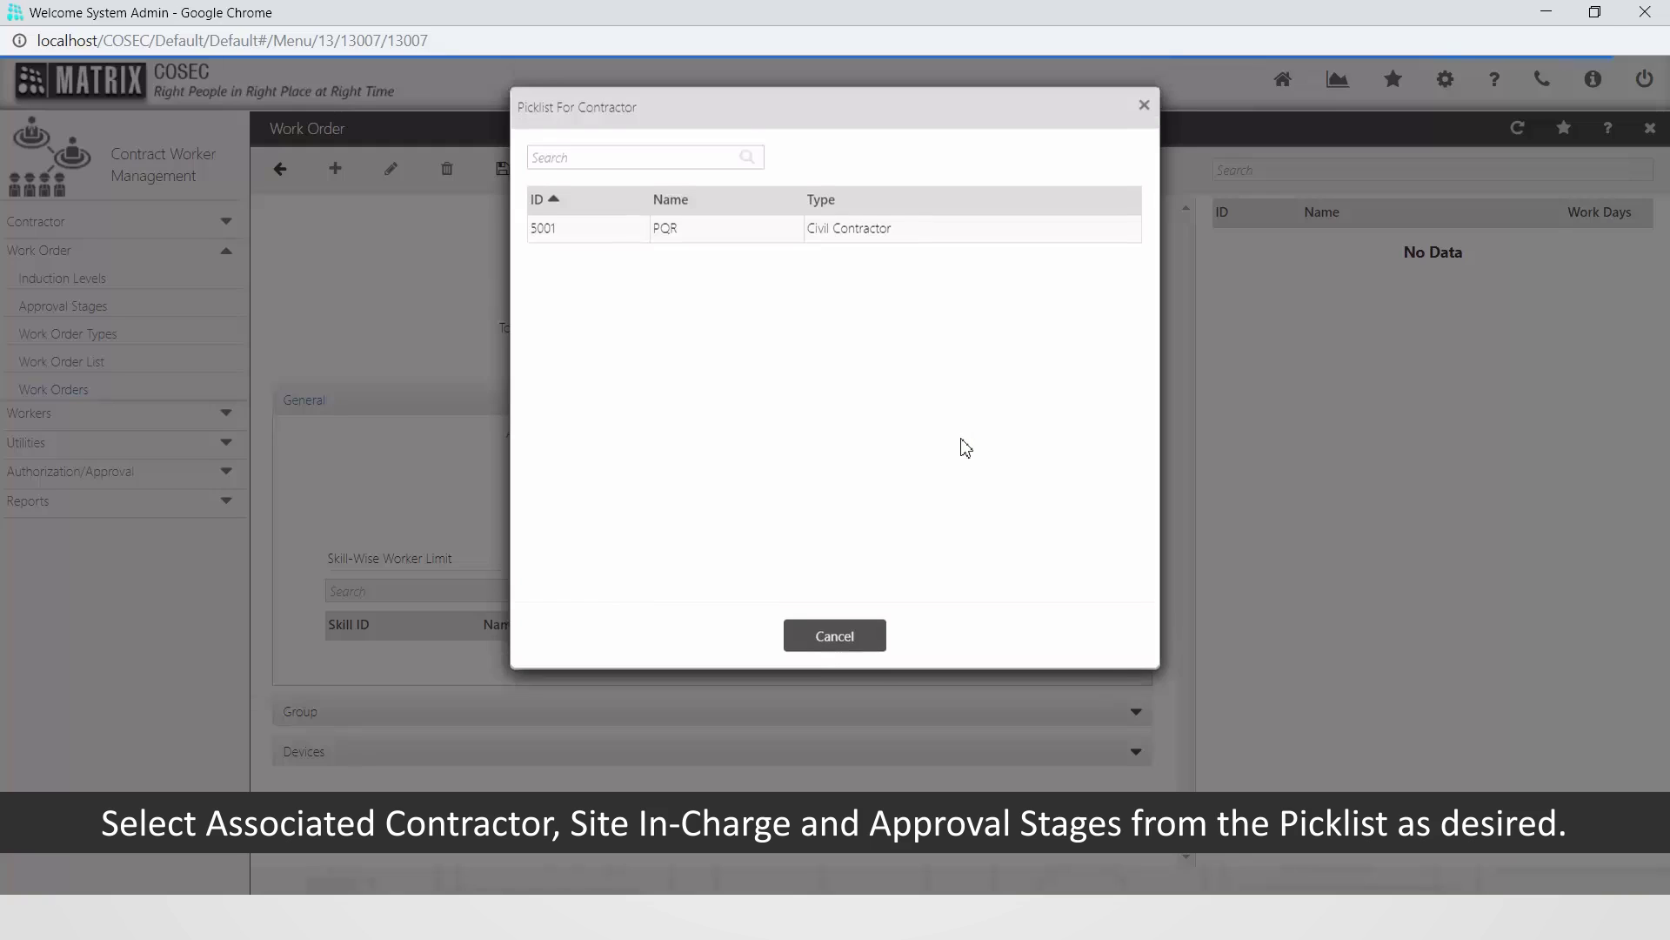
{"action": "left_click", "coordinate": [850, 233]}
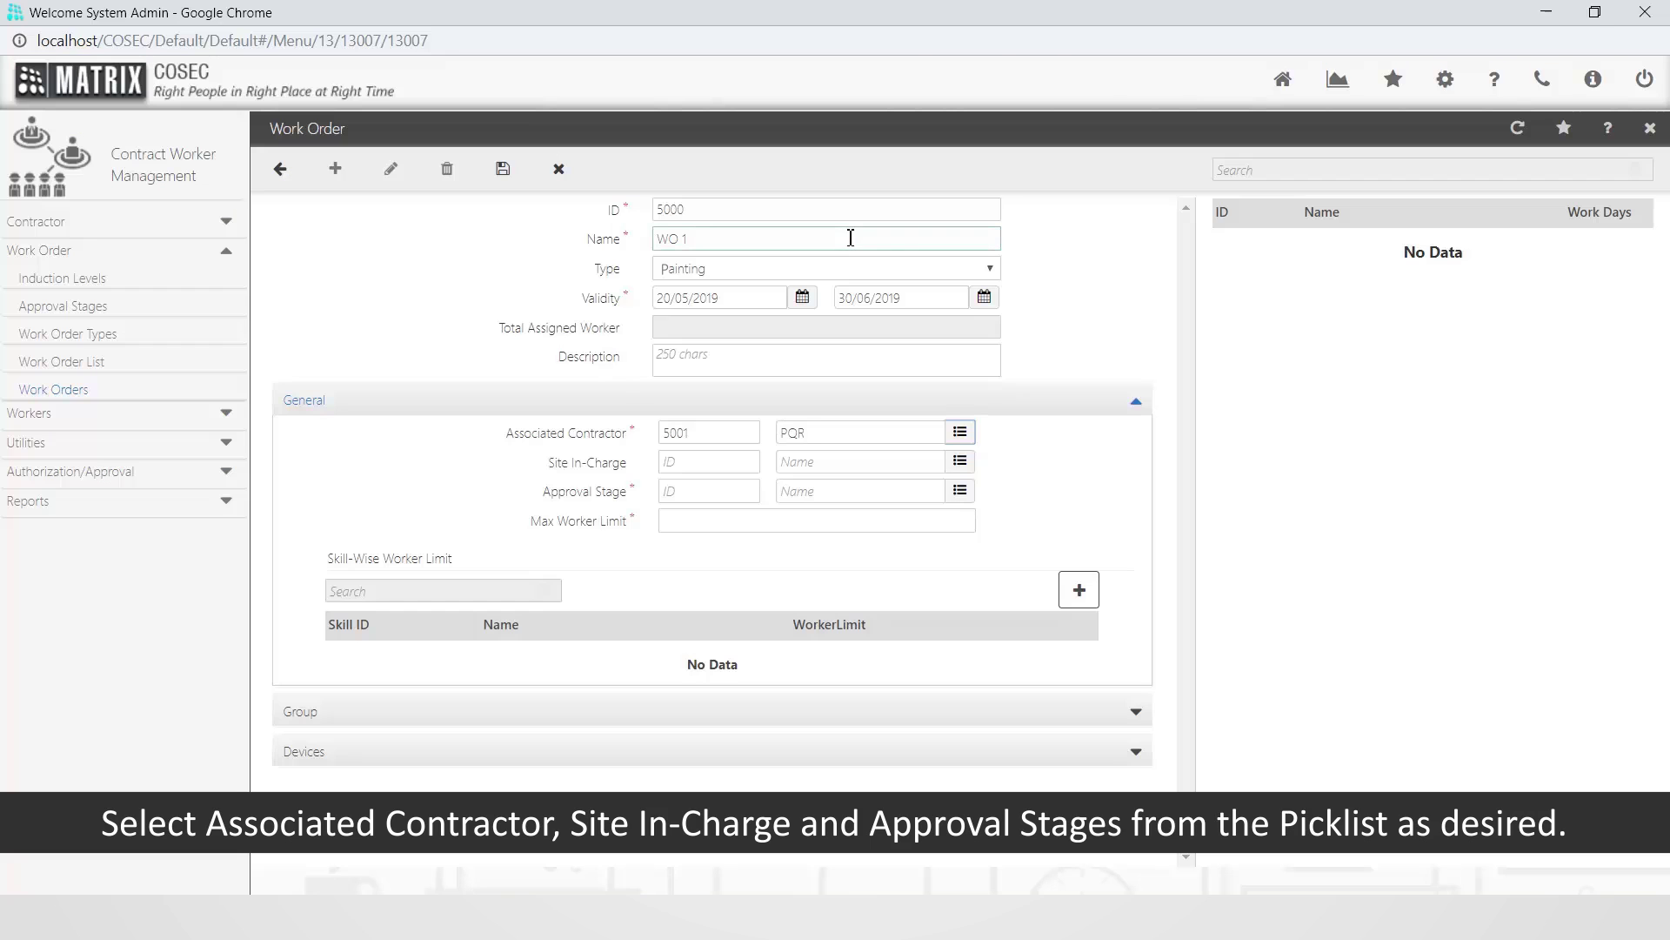
{"action": "left_click", "coordinate": [959, 462]}
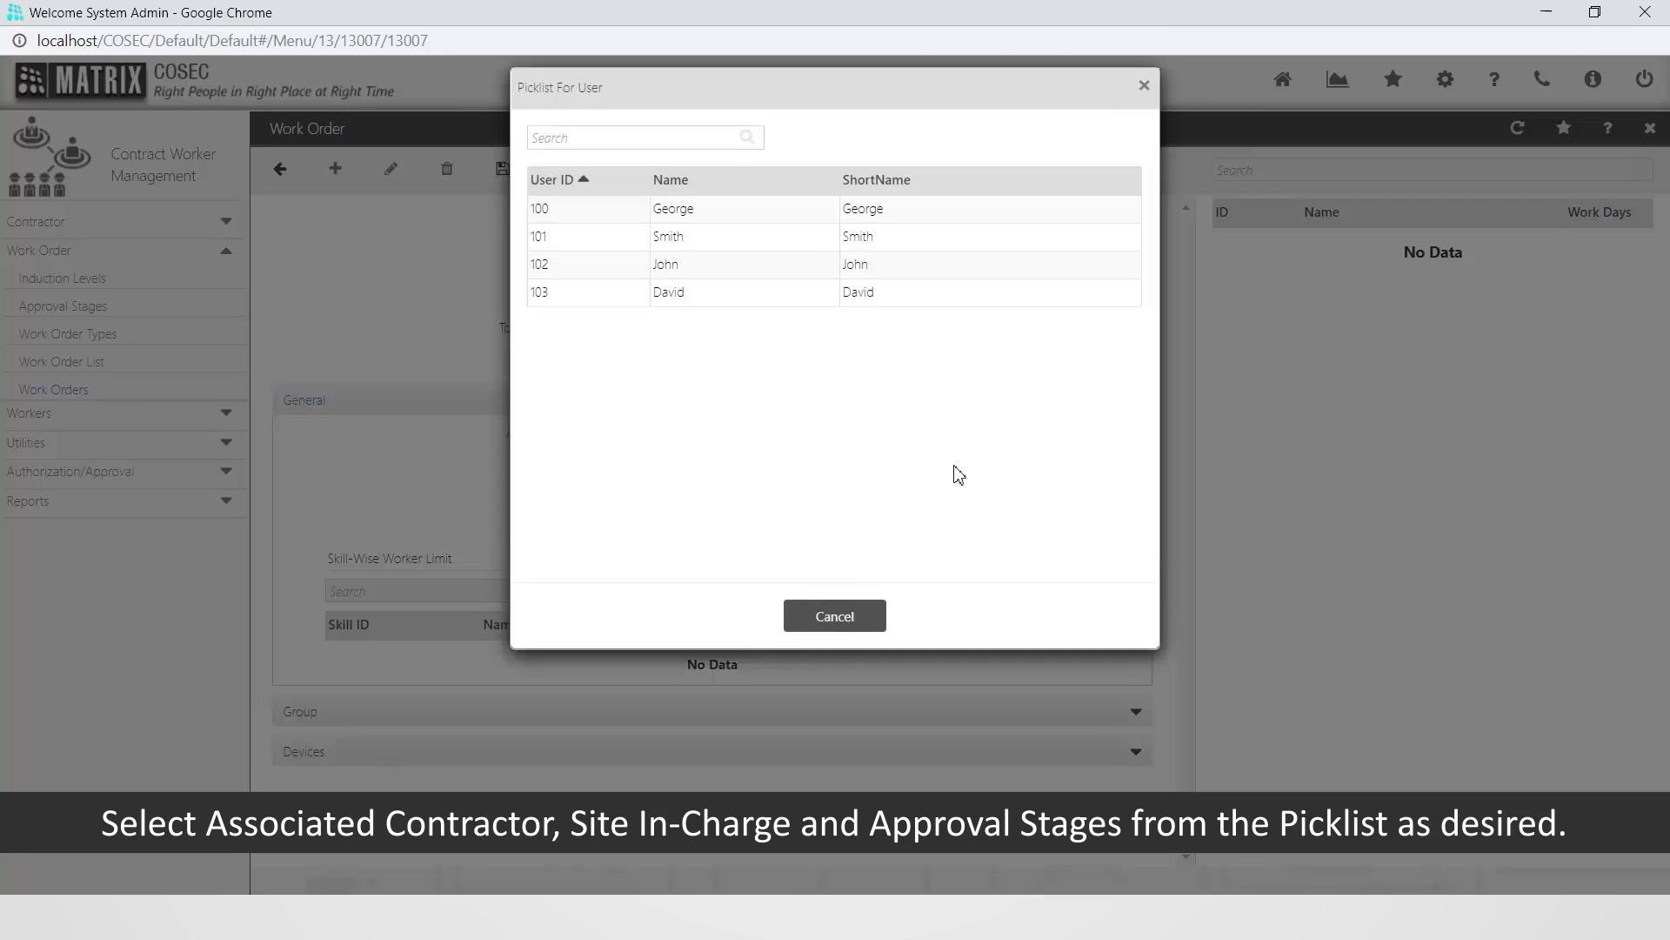
{"action": "left_click", "coordinate": [880, 290]}
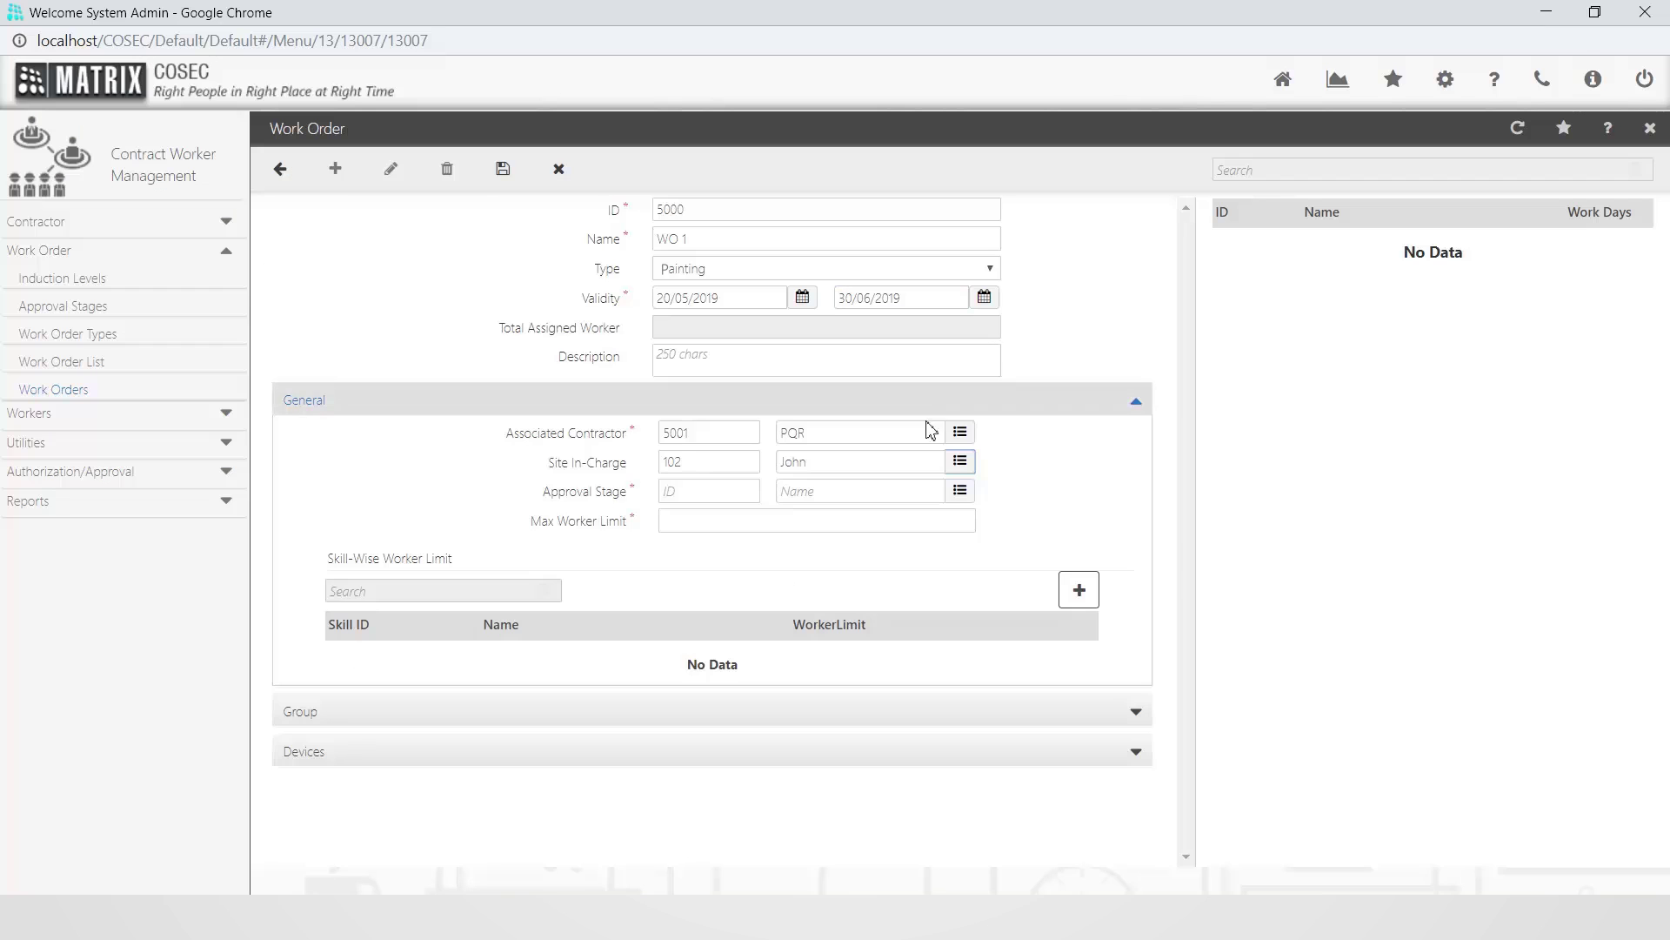
- Set the work order's approval stage to Approval Stage 2 and its maximum worker limit to 5
{"action": "left_click", "coordinate": [962, 496]}
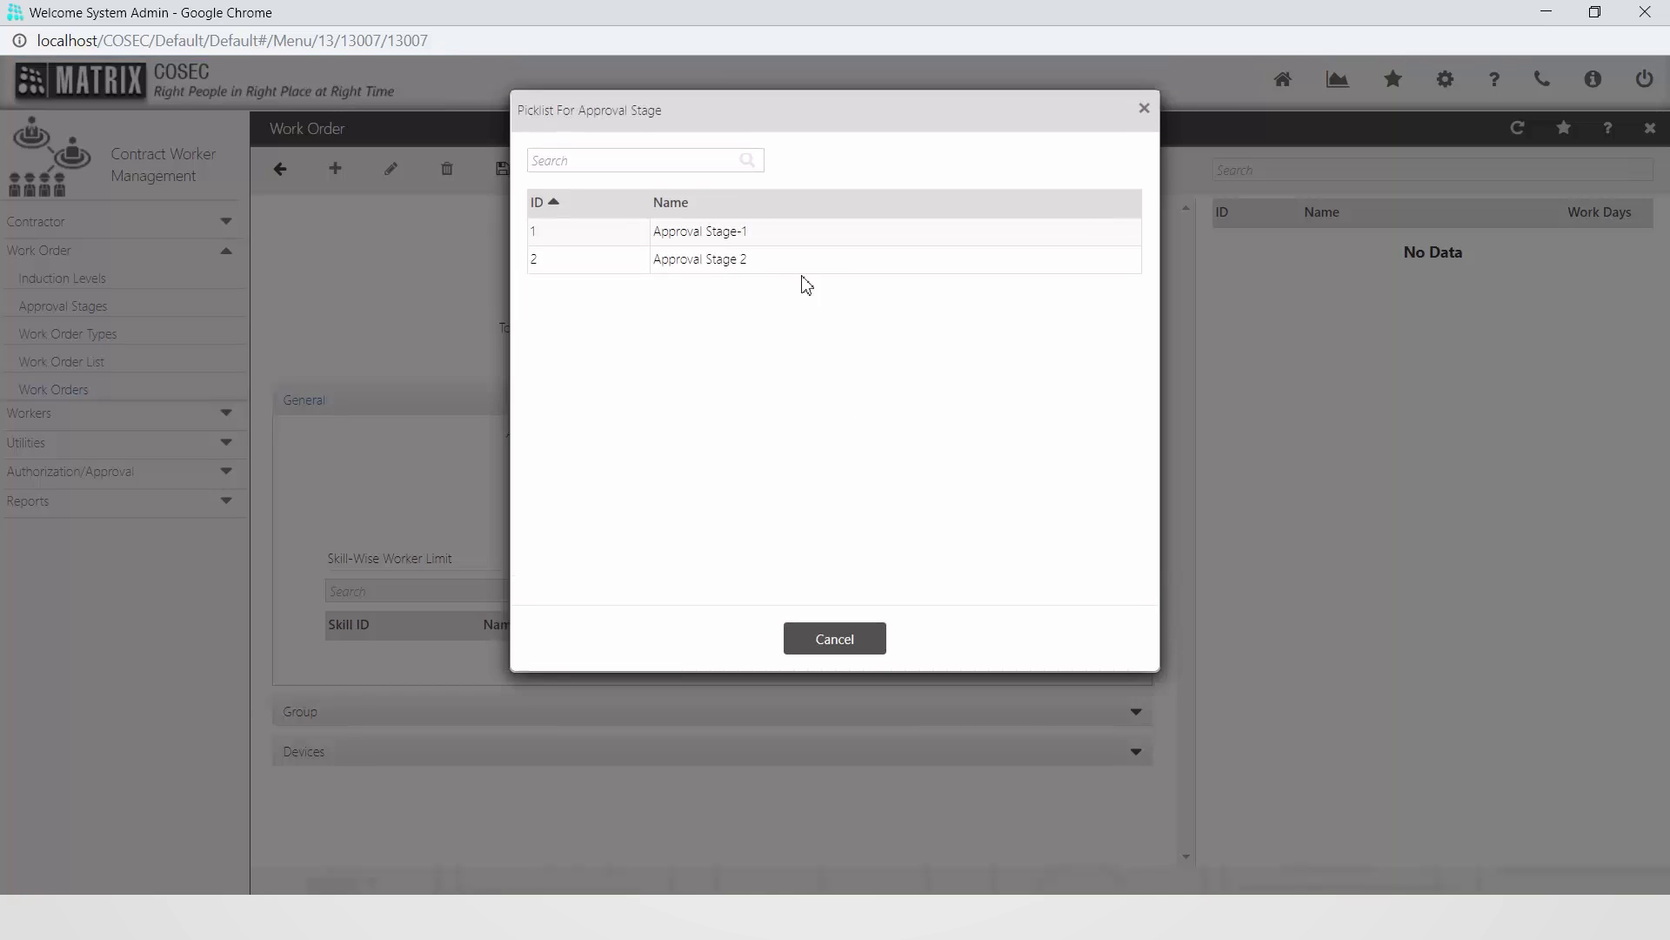
{"action": "left_click", "coordinate": [801, 266]}
{"action": "left_click", "coordinate": [901, 526]}
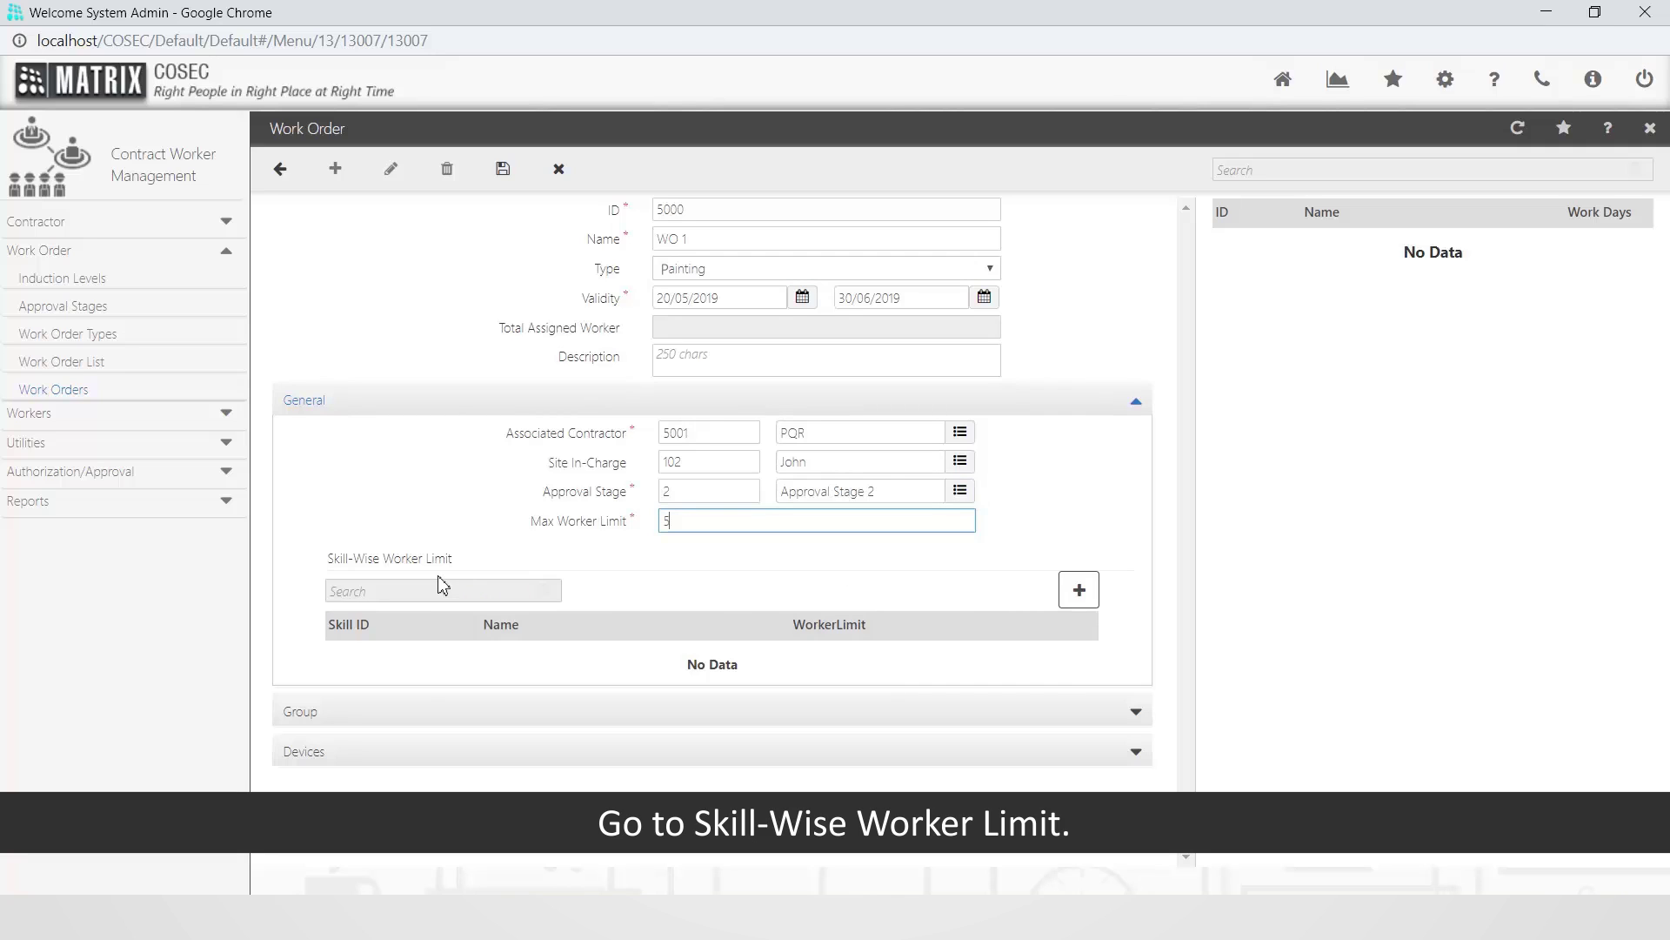
- Add a skill-wise worker limit of 3 for Skill-1
{"action": "left_click", "coordinate": [1077, 591]}
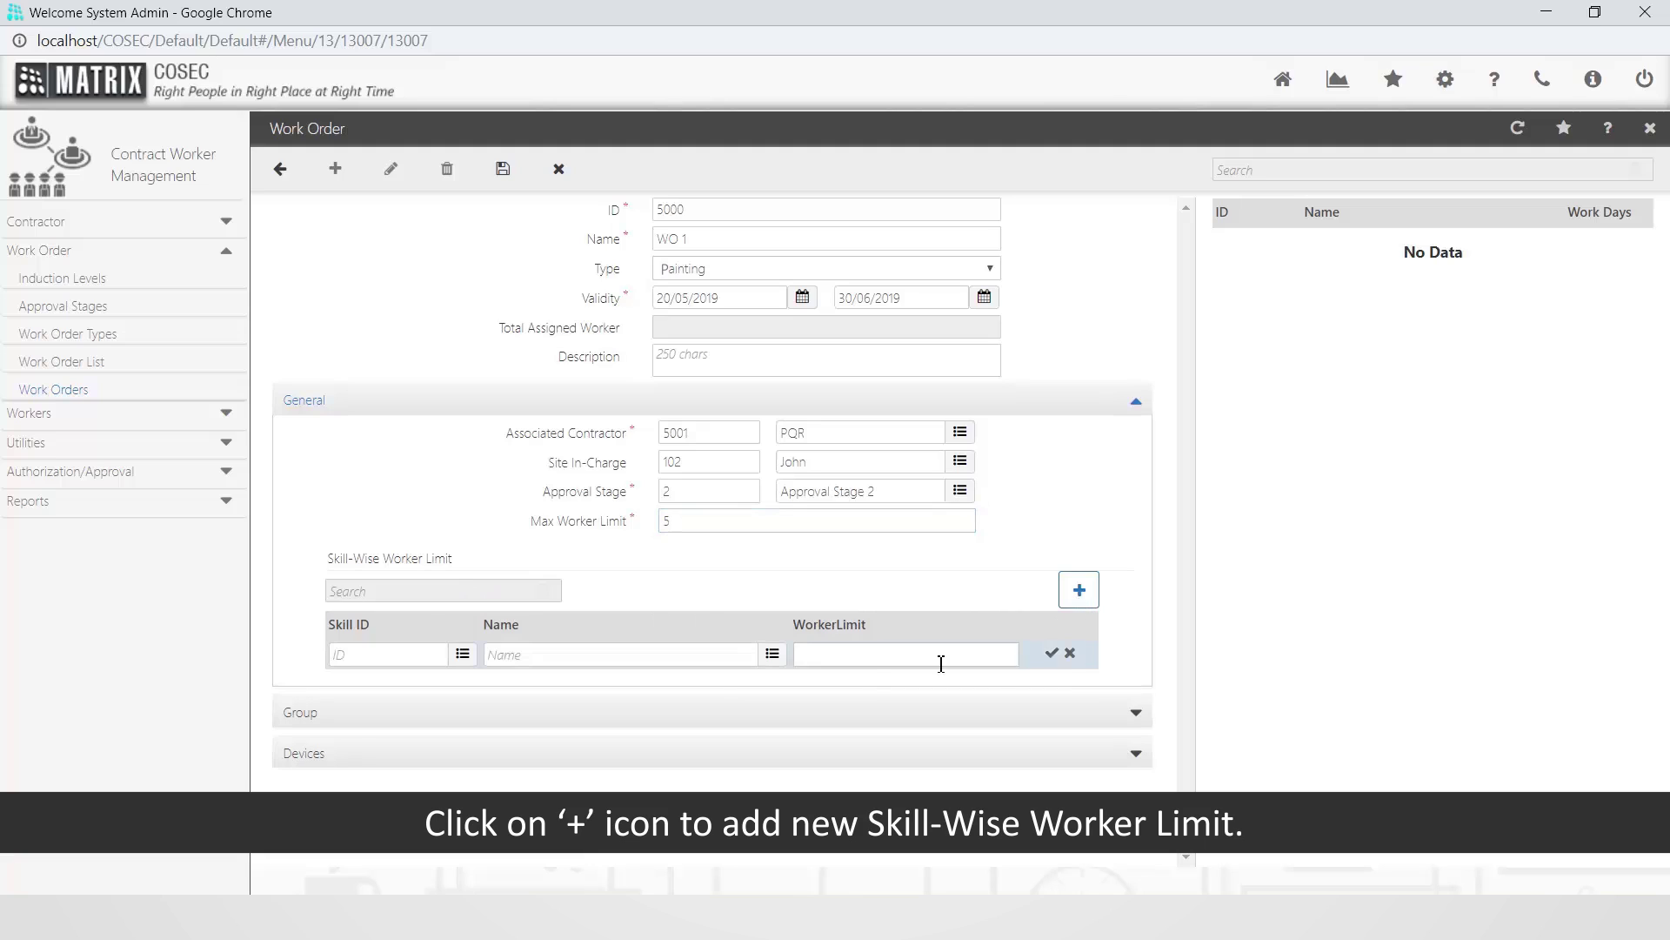
{"action": "left_click", "coordinate": [462, 654]}
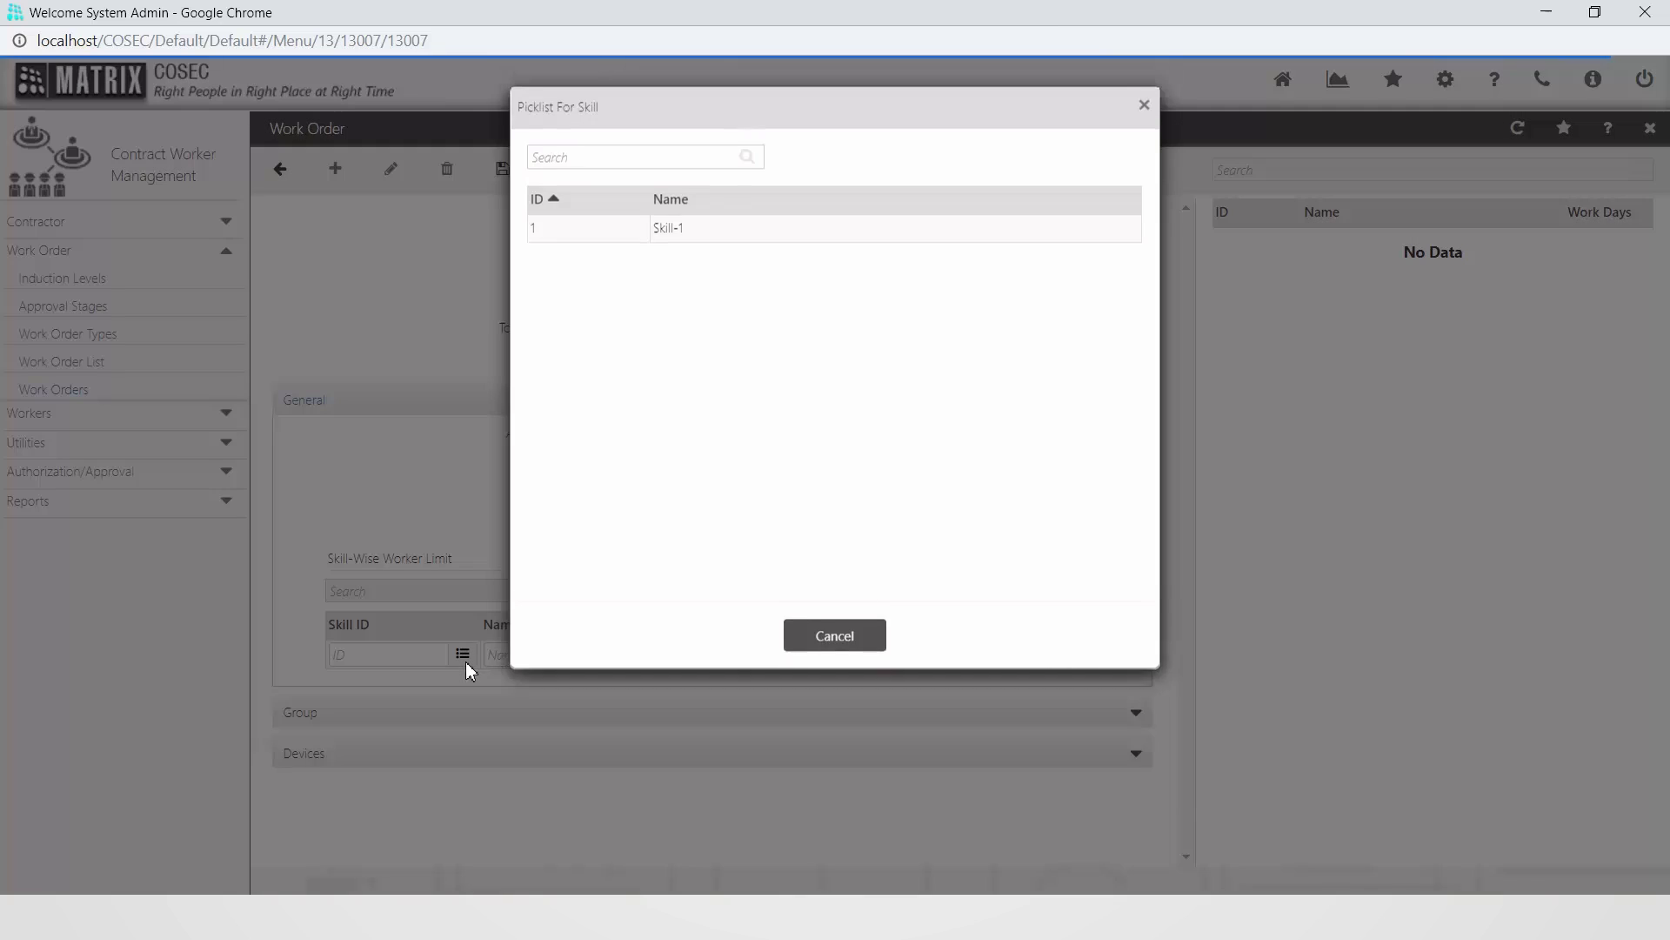
{"action": "left_click", "coordinate": [744, 231]}
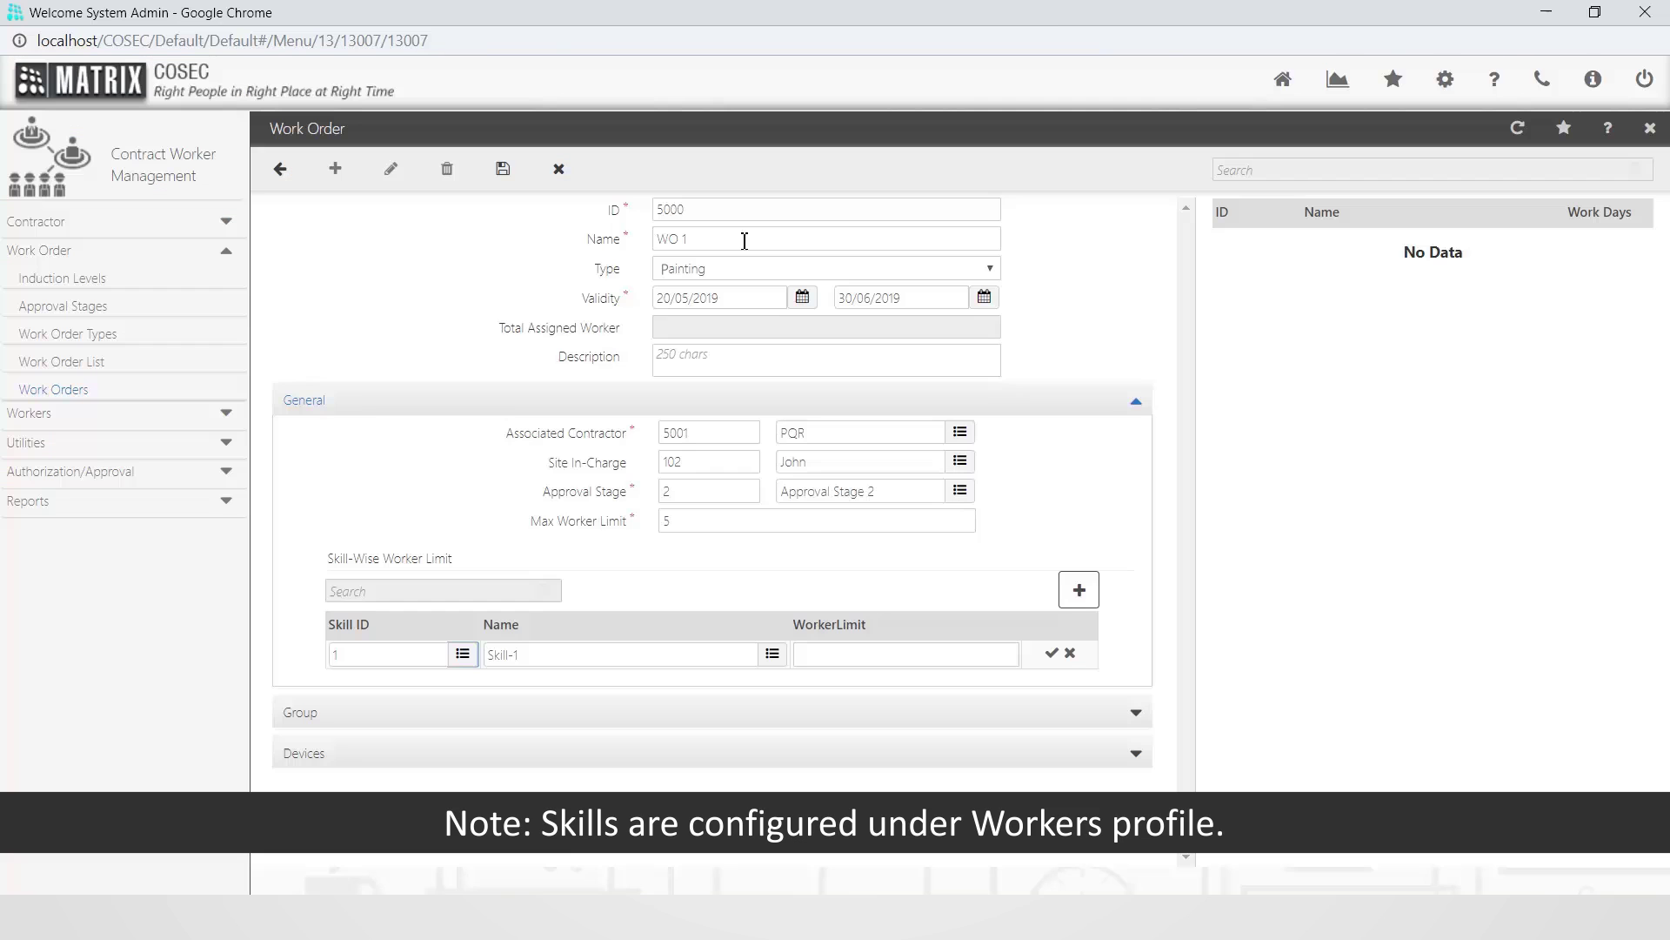
{"action": "left_click", "coordinate": [818, 657]}
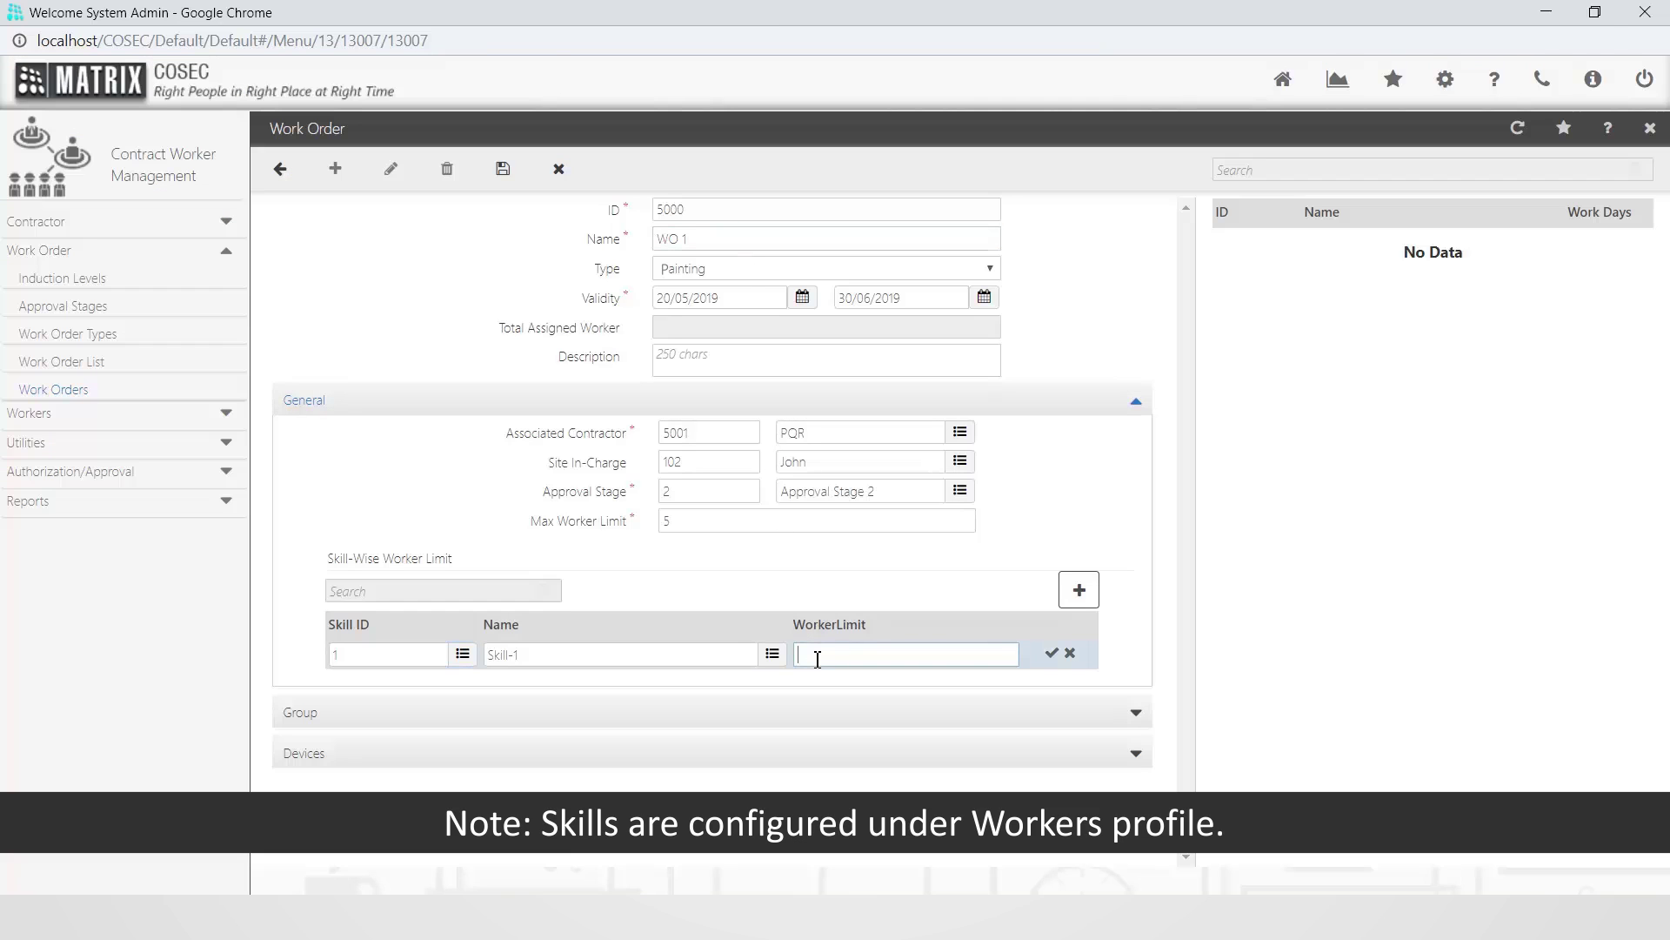
{"action": "type", "text": "3"}
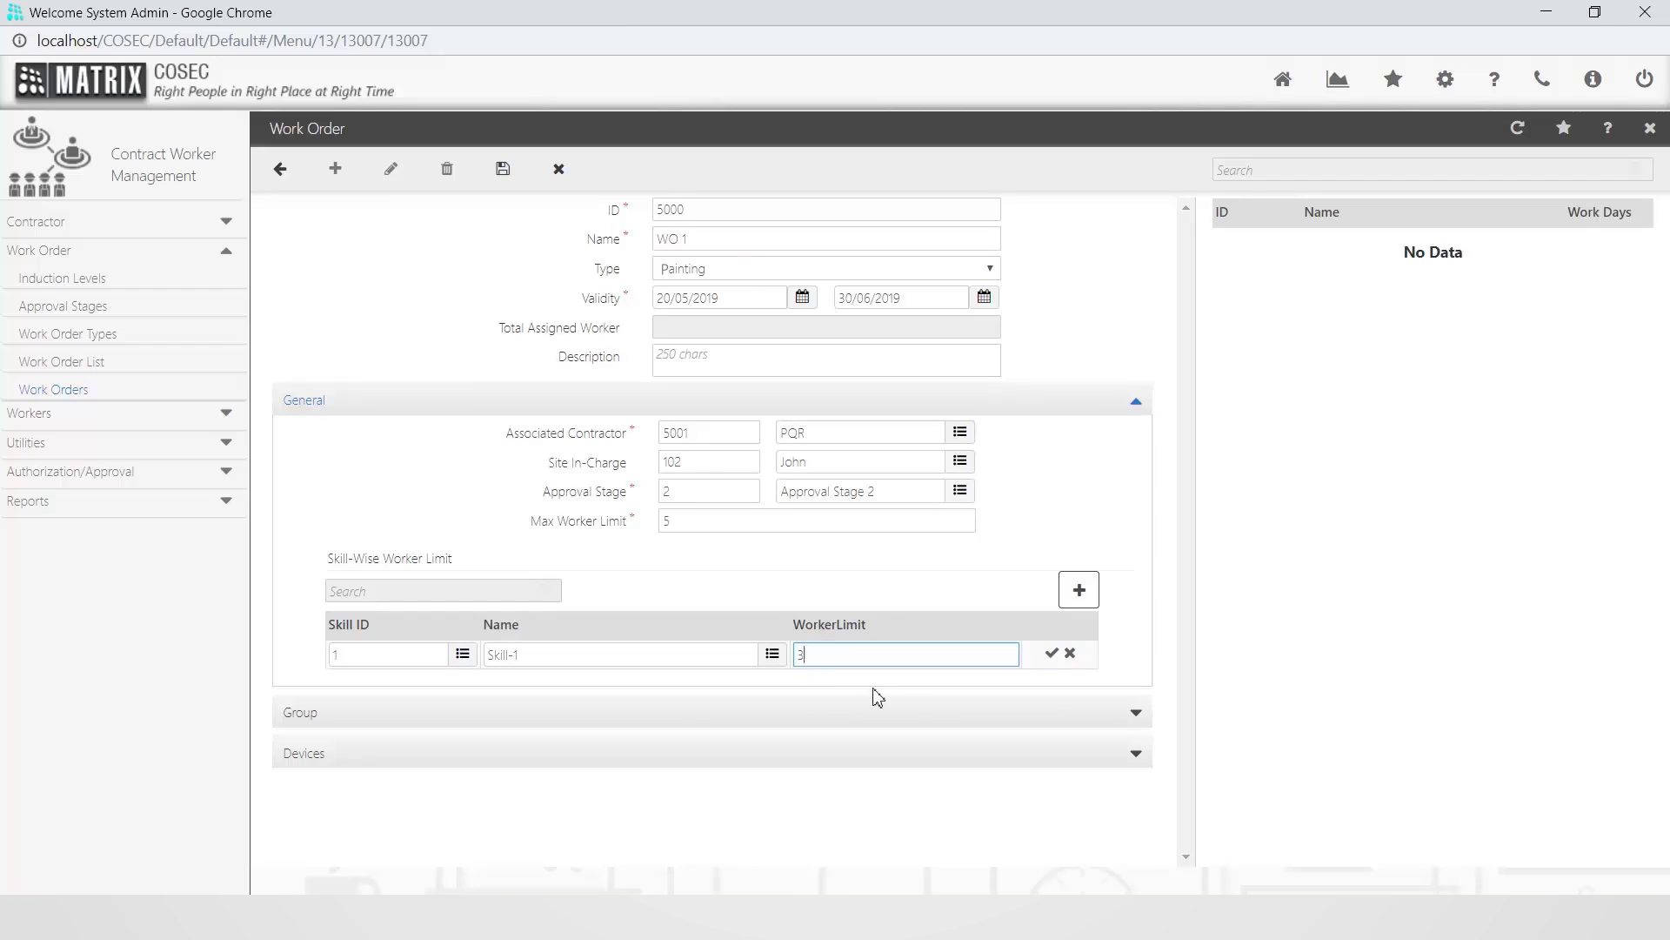
{"action": "left_click", "coordinate": [1050, 654]}
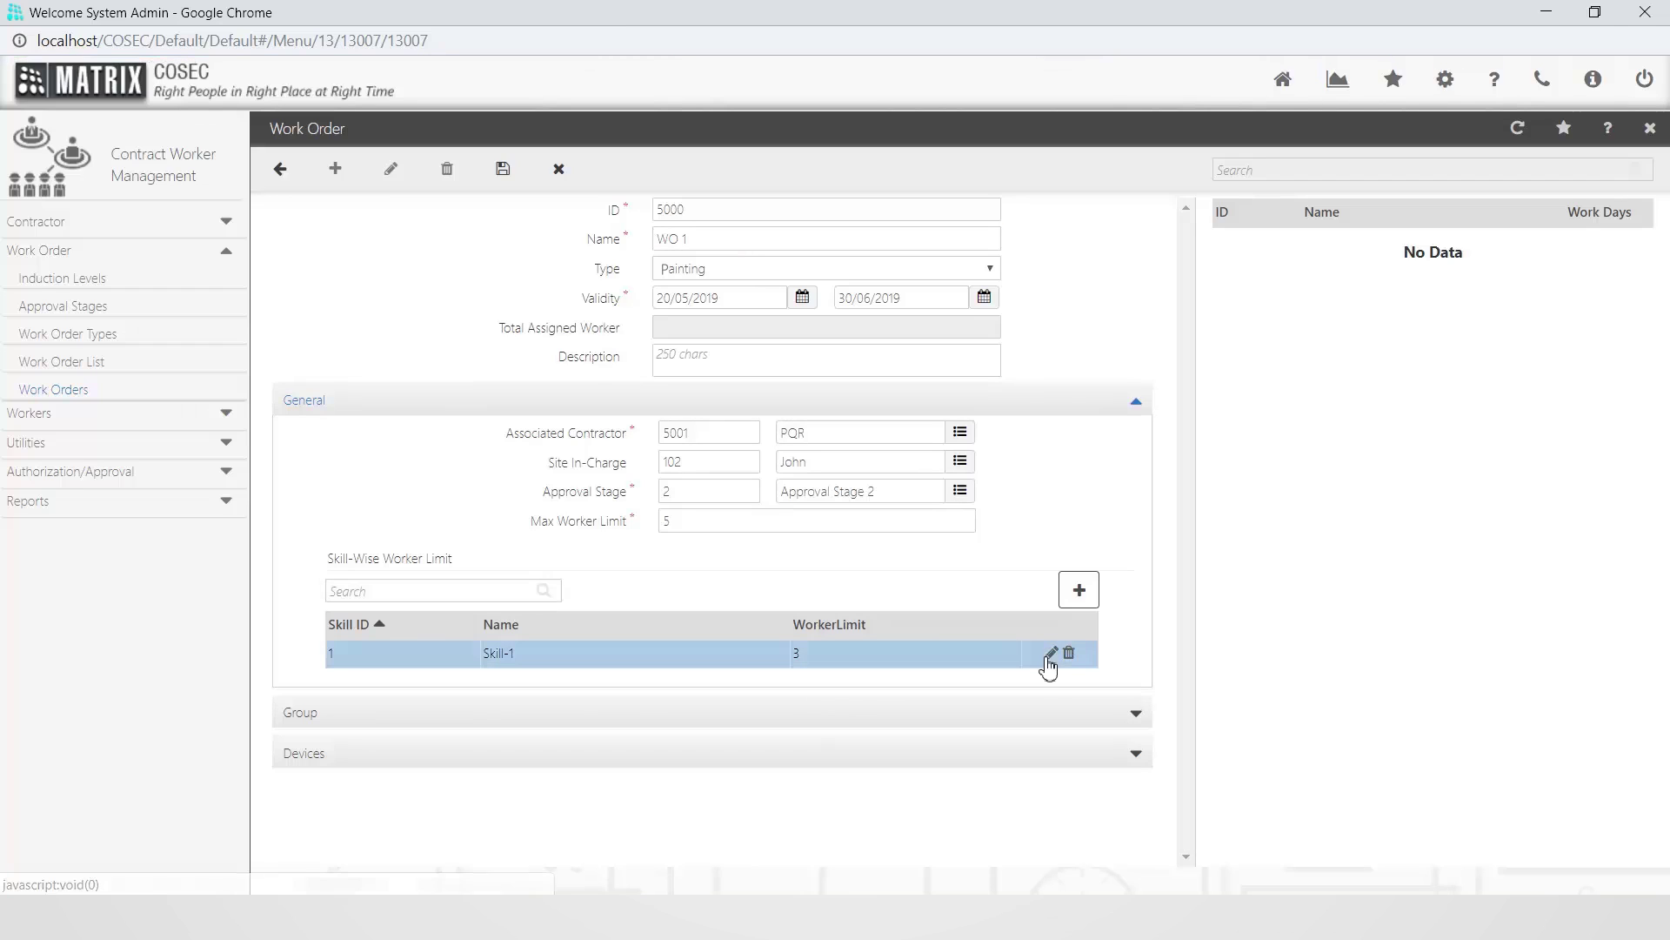
- Keep the default group assignments, assign the Traning Centre device group, and save the work order
{"action": "left_click", "coordinate": [1037, 718]}
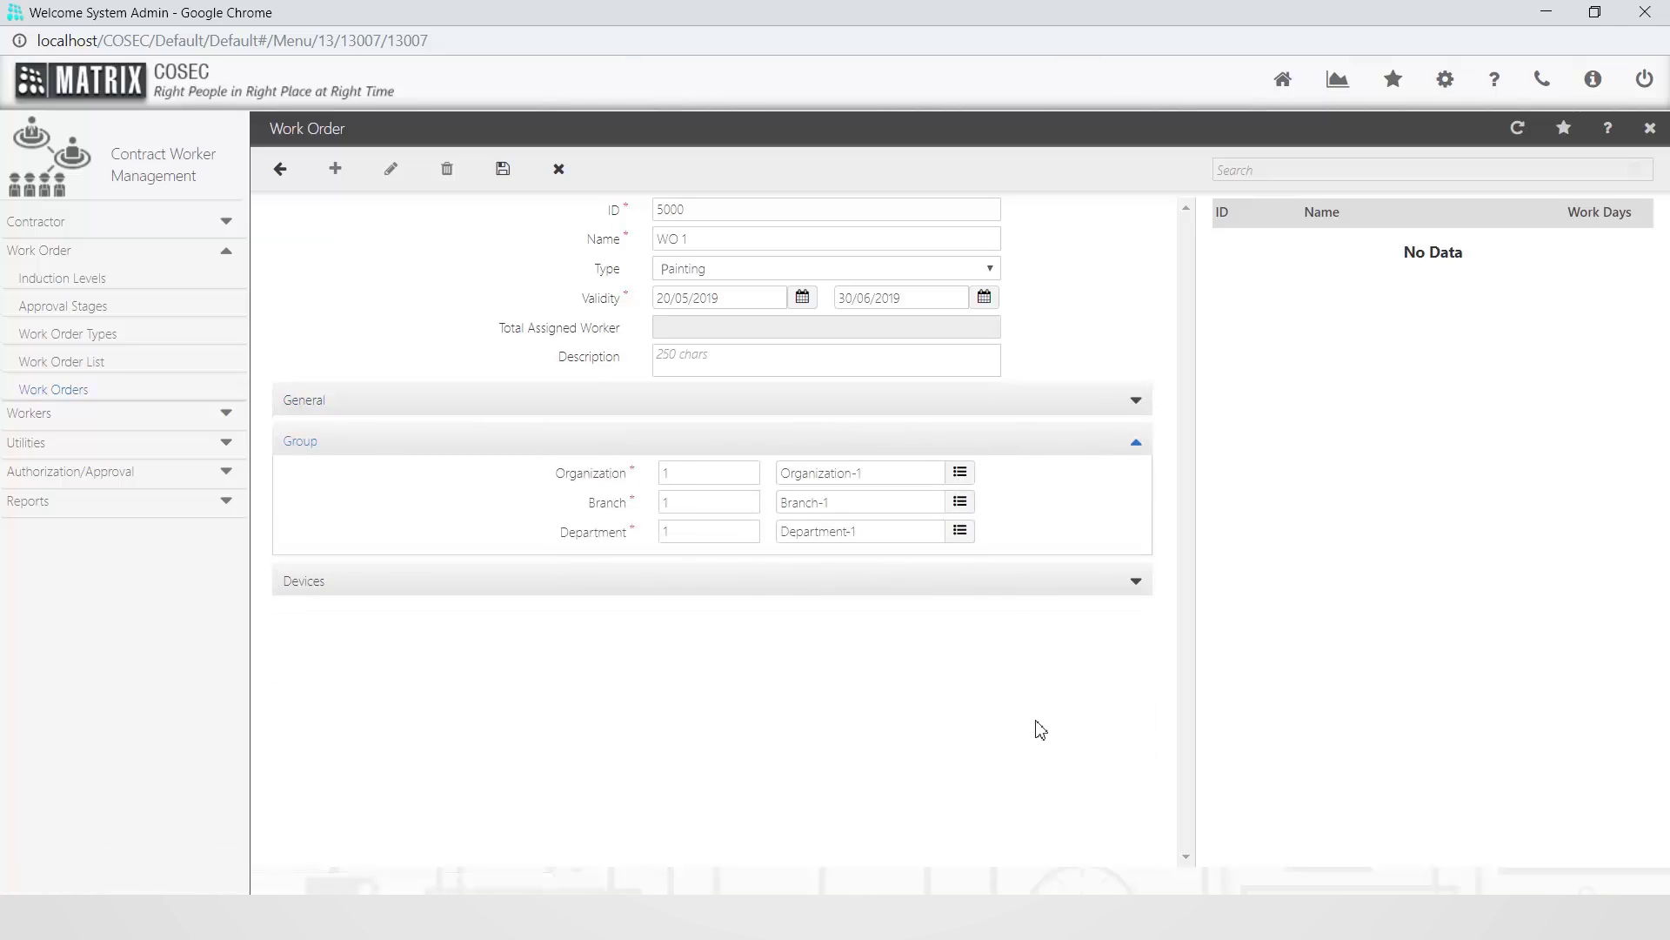
{"action": "left_click", "coordinate": [1037, 592]}
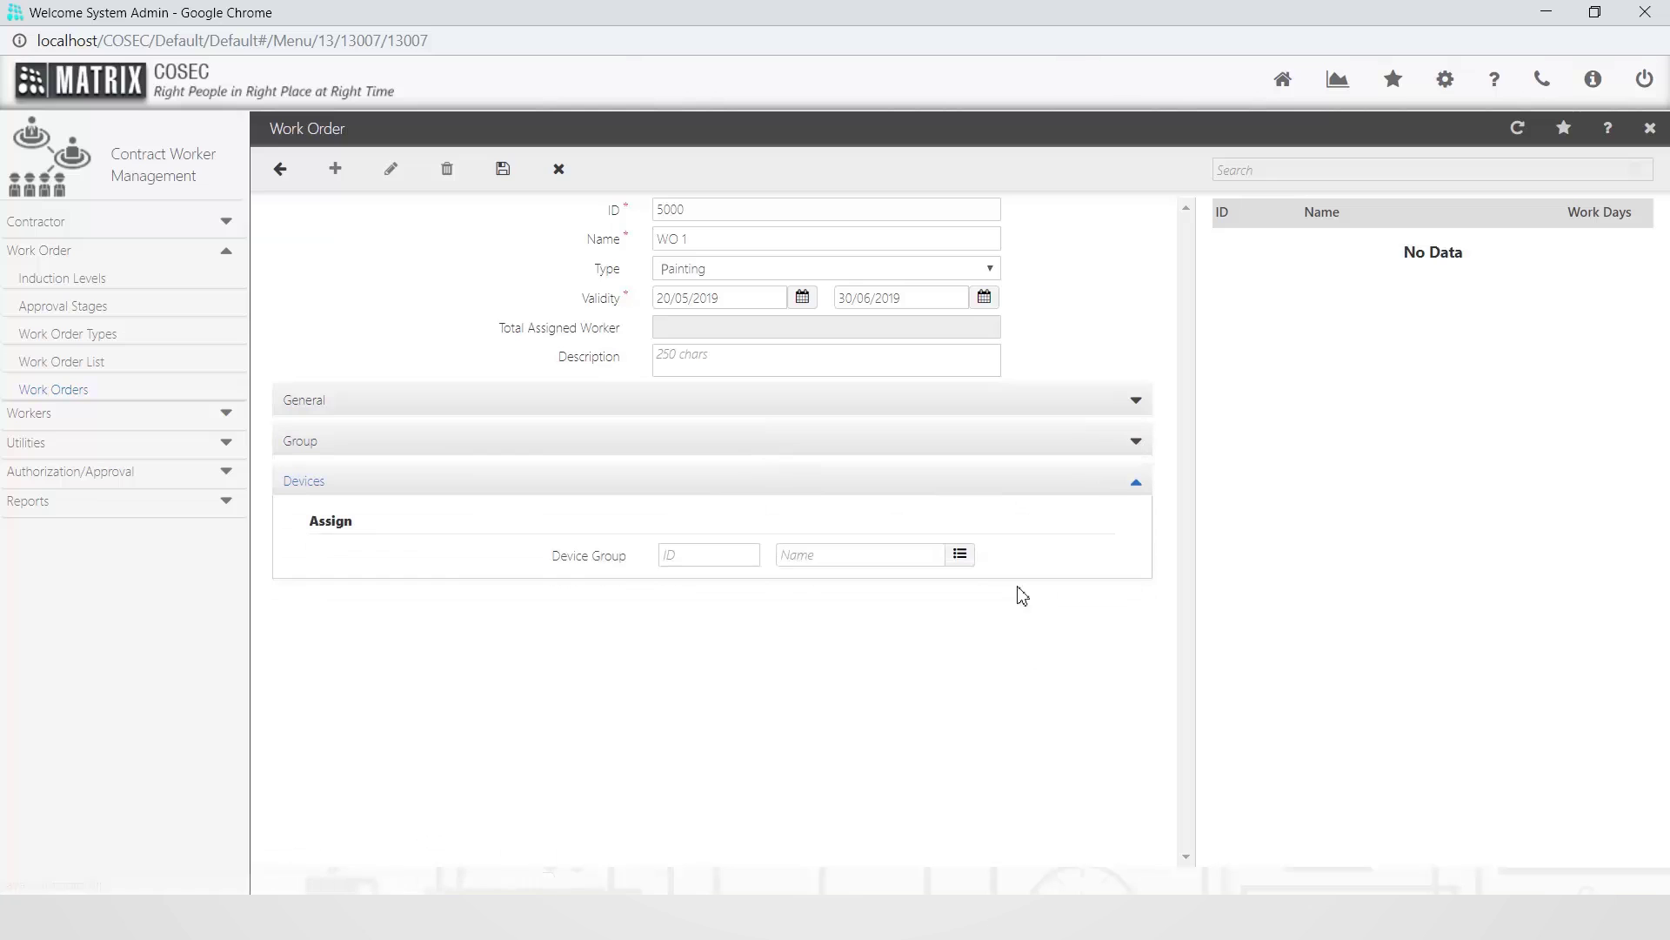
{"action": "left_click", "coordinate": [957, 561]}
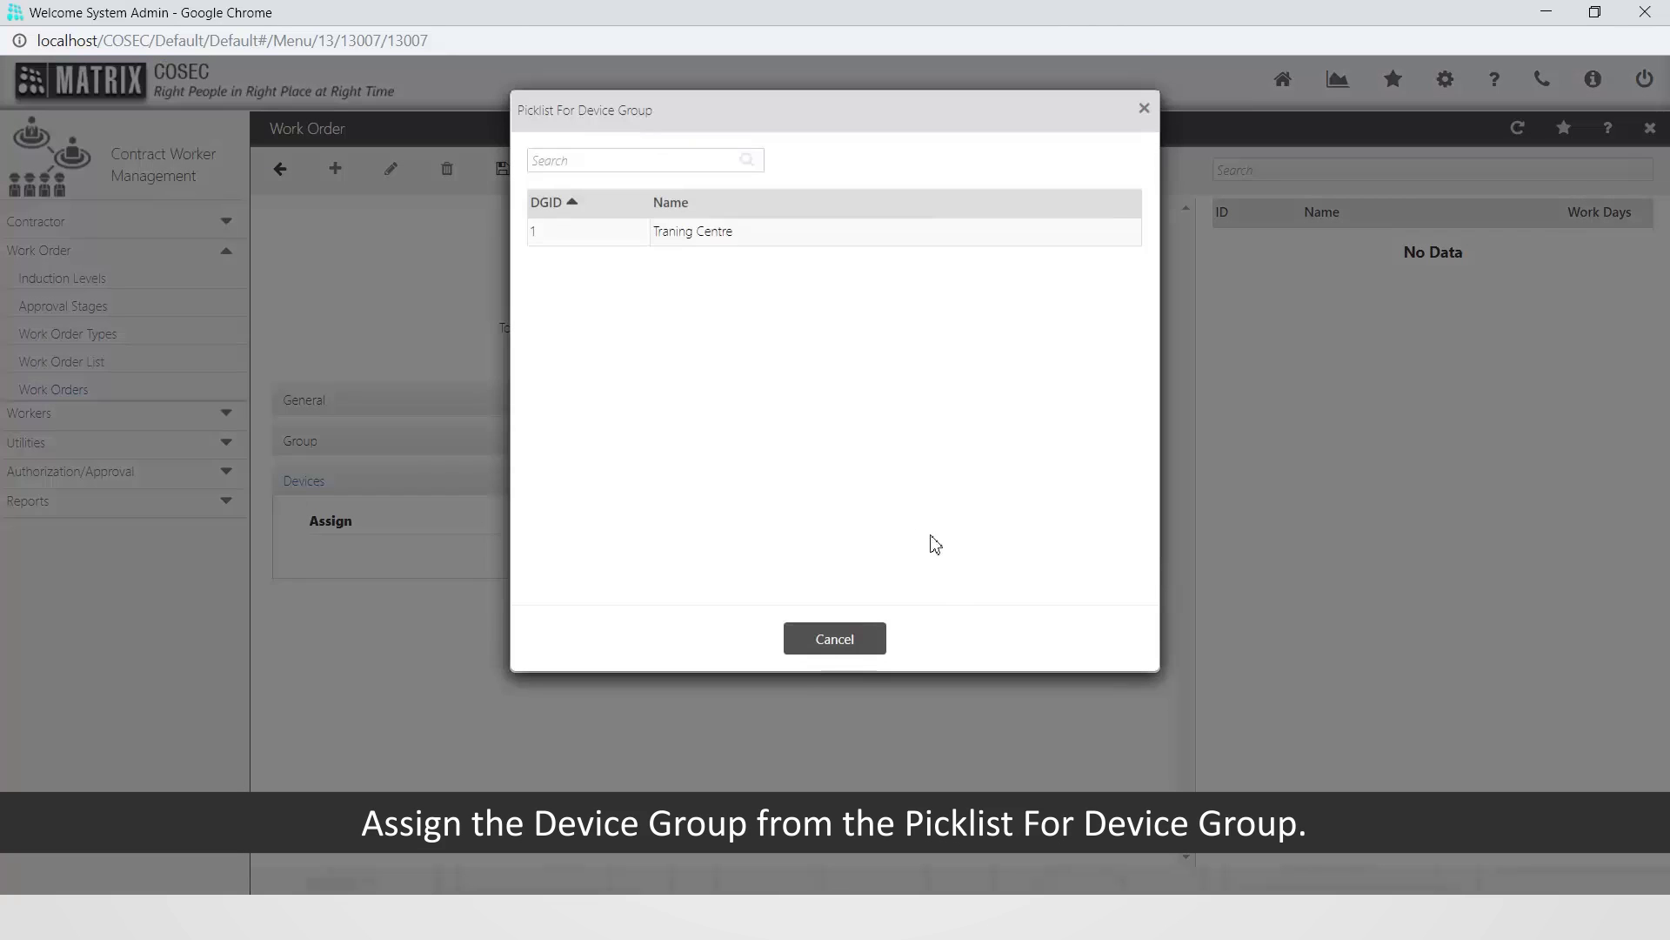
{"action": "left_click", "coordinate": [856, 235]}
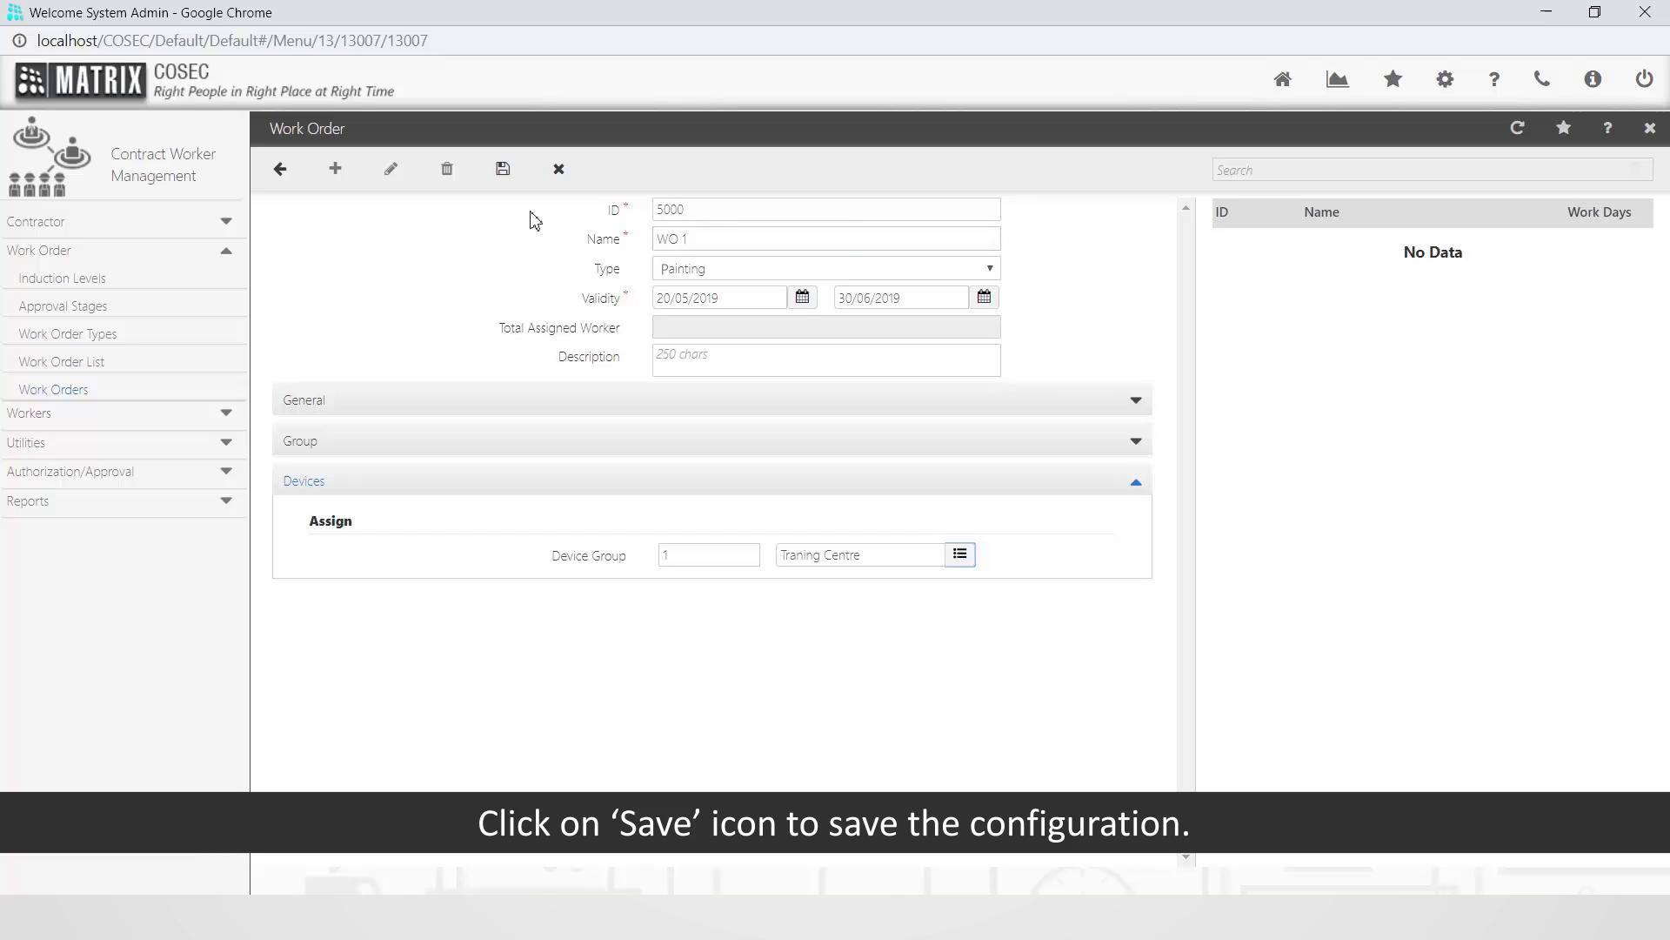
{"action": "left_click", "coordinate": [507, 179]}
{"action": "left_click", "coordinate": [507, 180]}
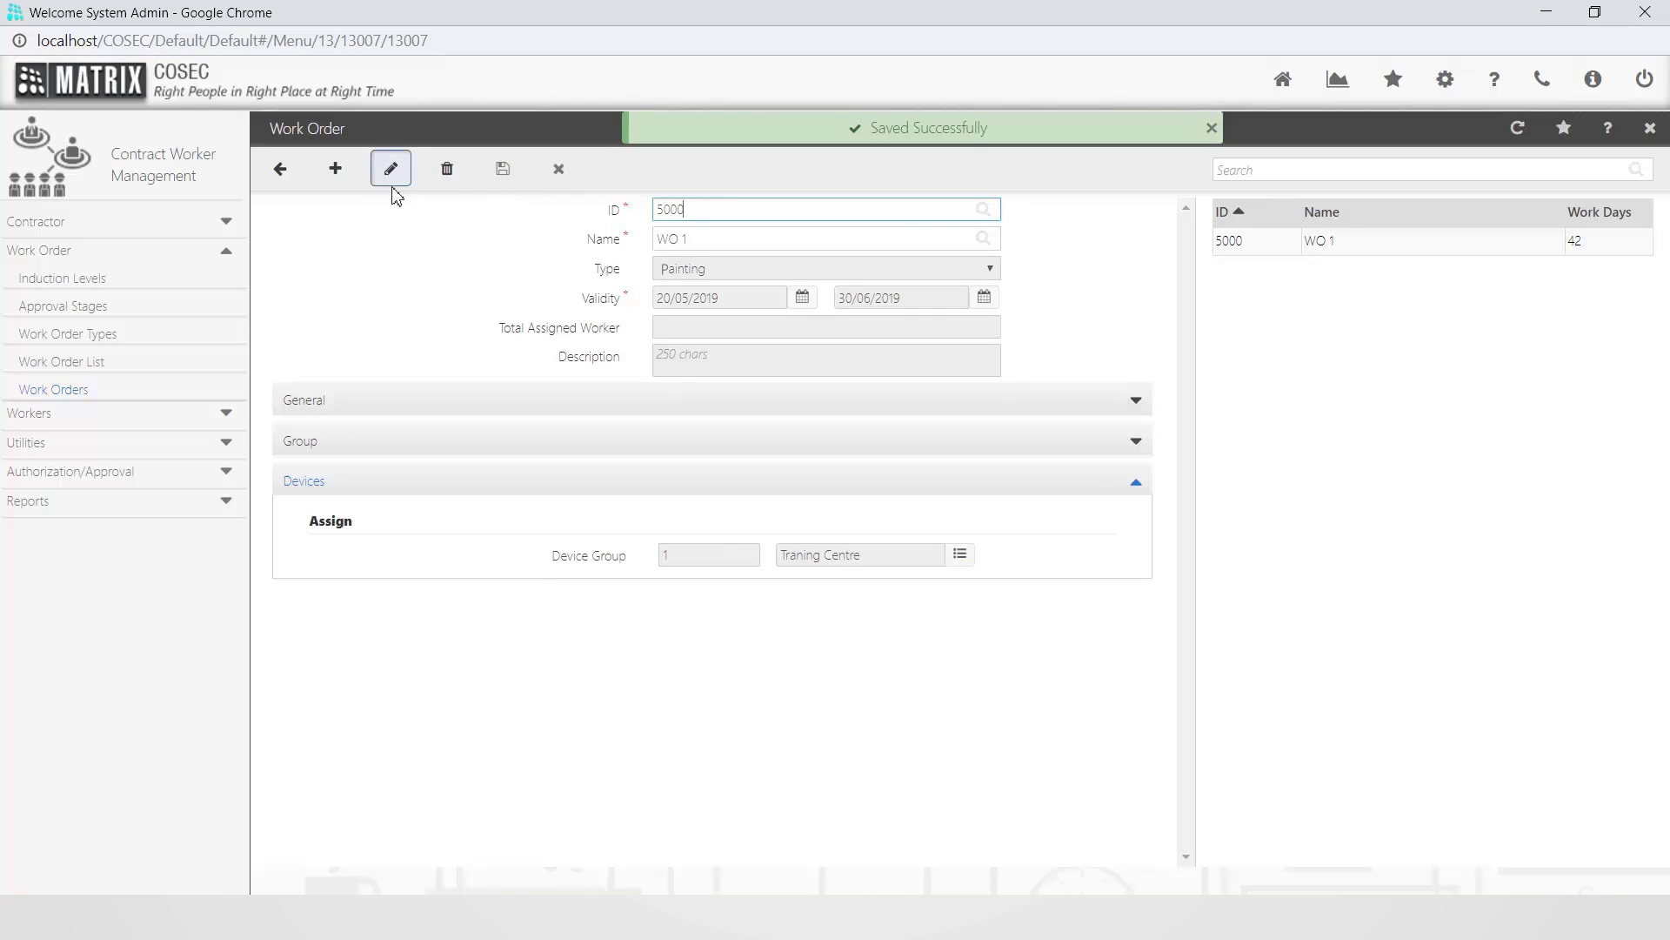
- Open the work order list and examine its status and work order type filter options, keeping both set to All
{"action": "left_click", "coordinate": [102, 366]}
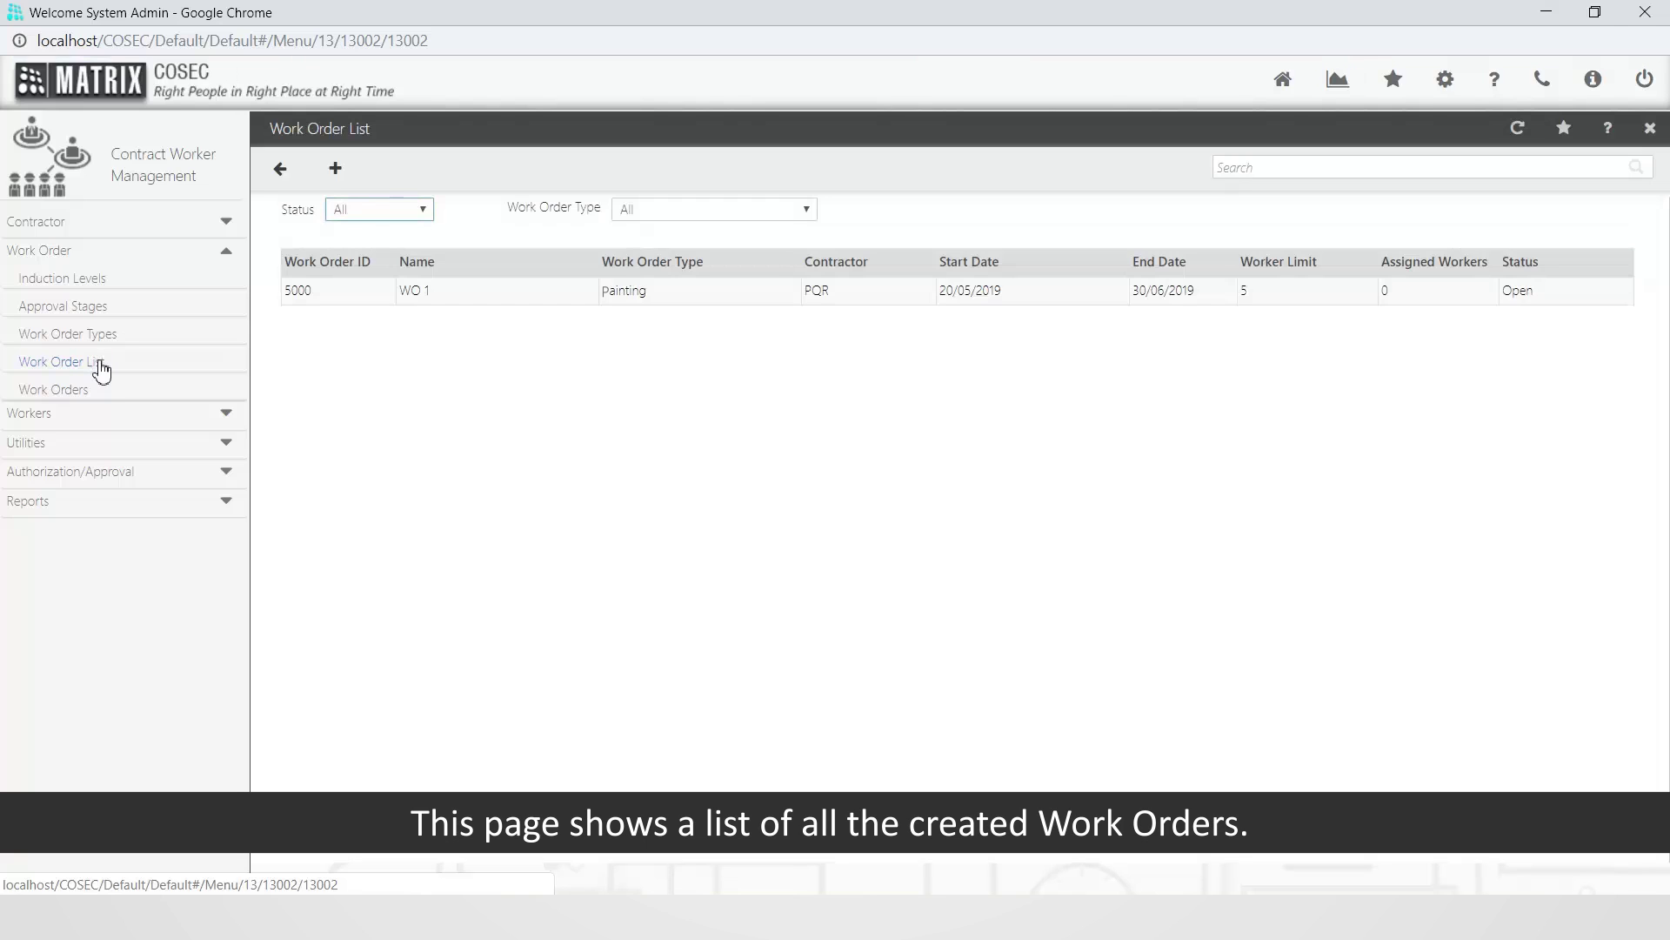
{"action": "left_click", "coordinate": [423, 210]}
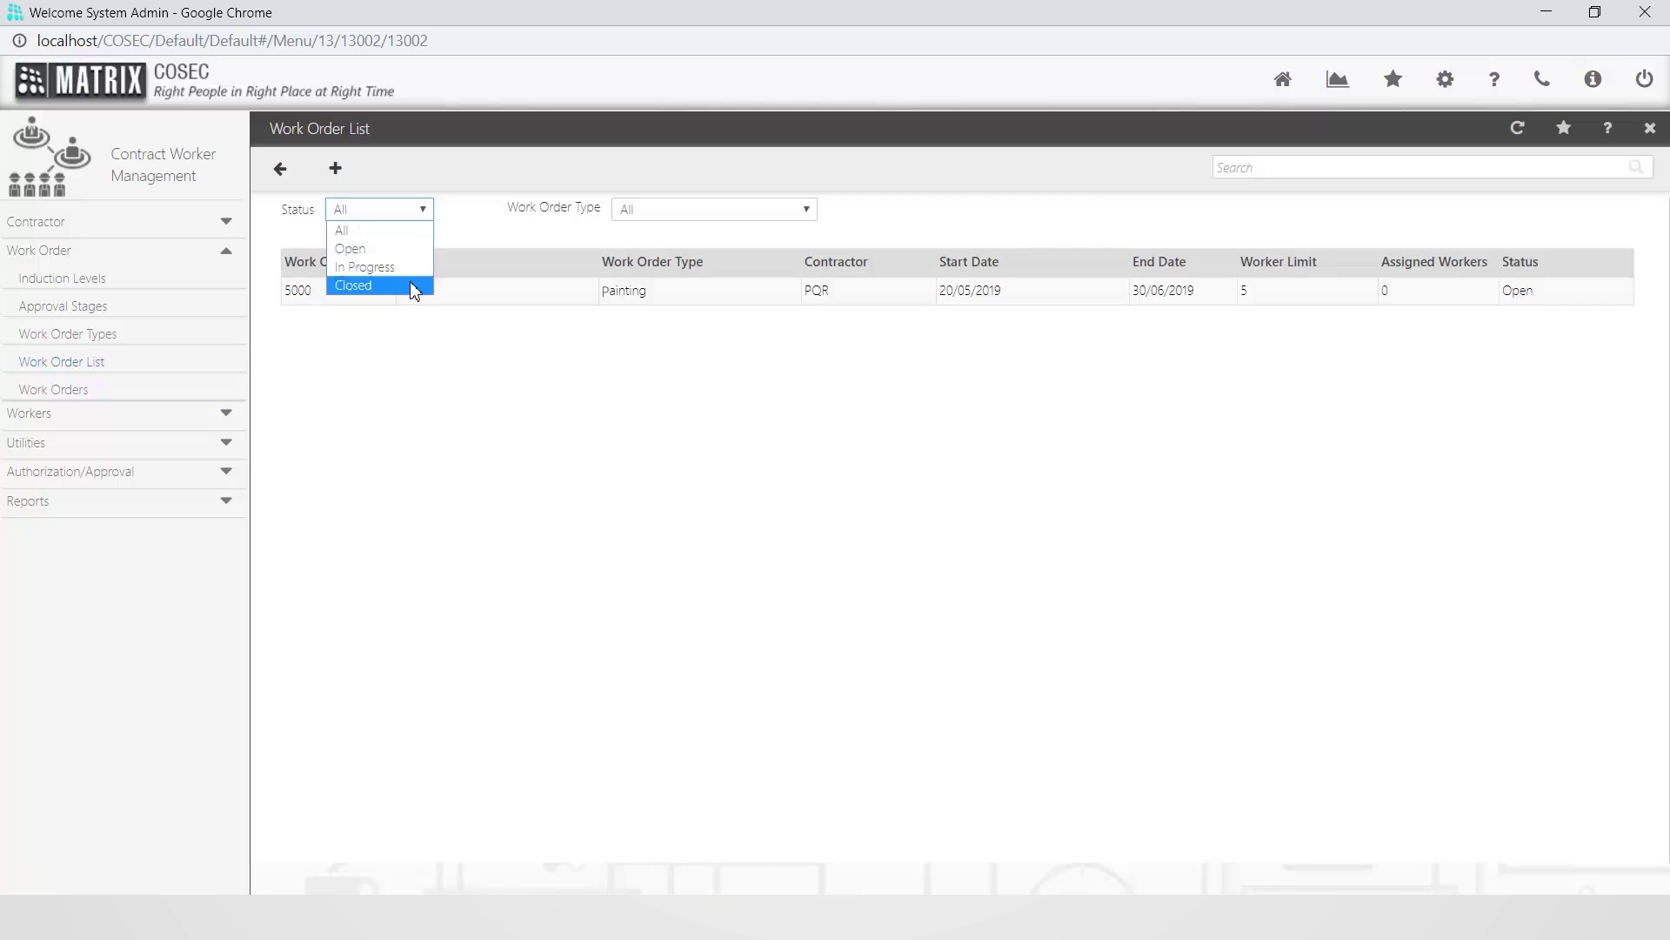
{"action": "left_click", "coordinate": [422, 233]}
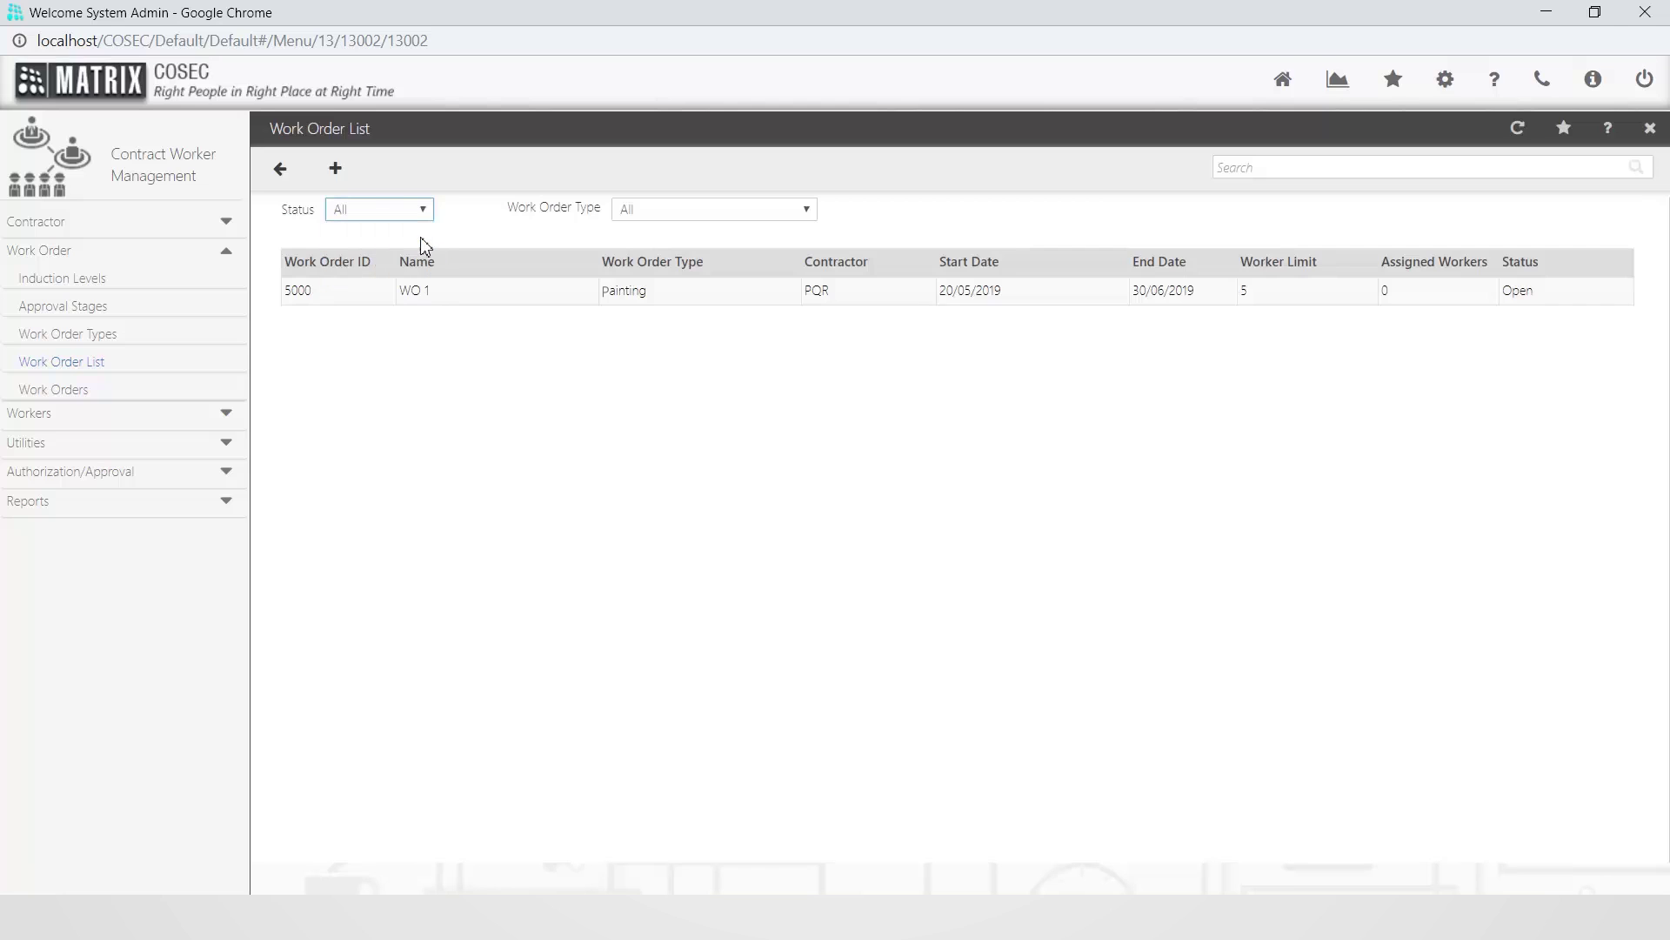
{"action": "left_click", "coordinate": [797, 211]}
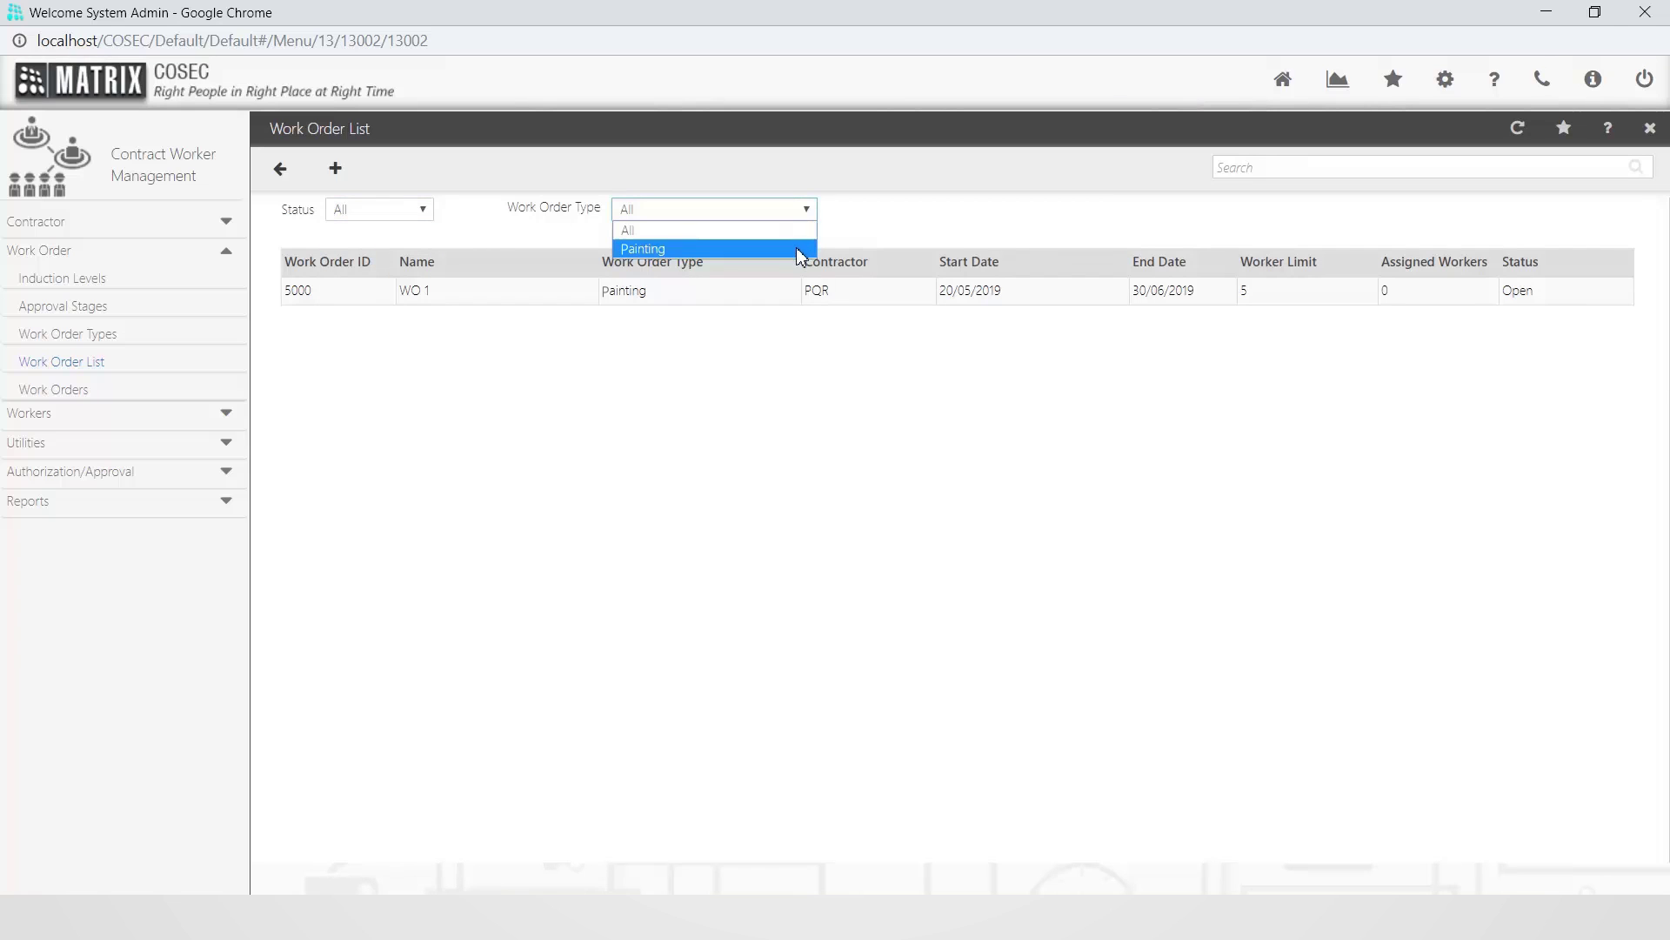
{"action": "left_click", "coordinate": [797, 235]}
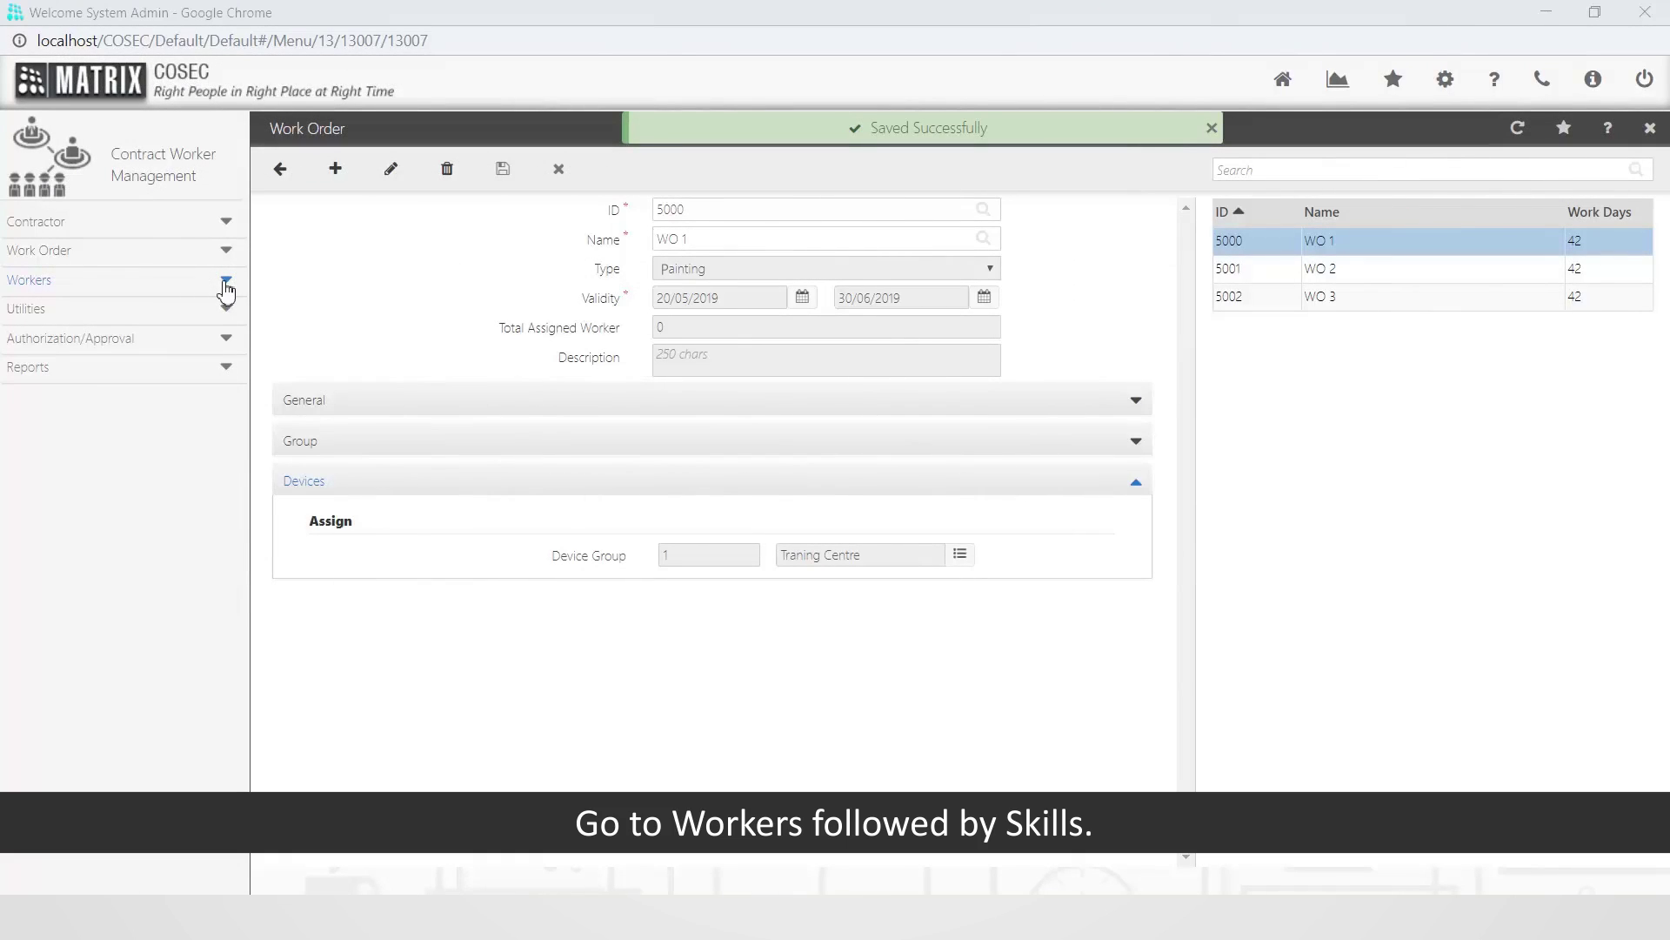
- Add a worker skill named Analytical Skill, leave it as non-default, and save it
{"action": "left_click", "coordinate": [226, 283]}
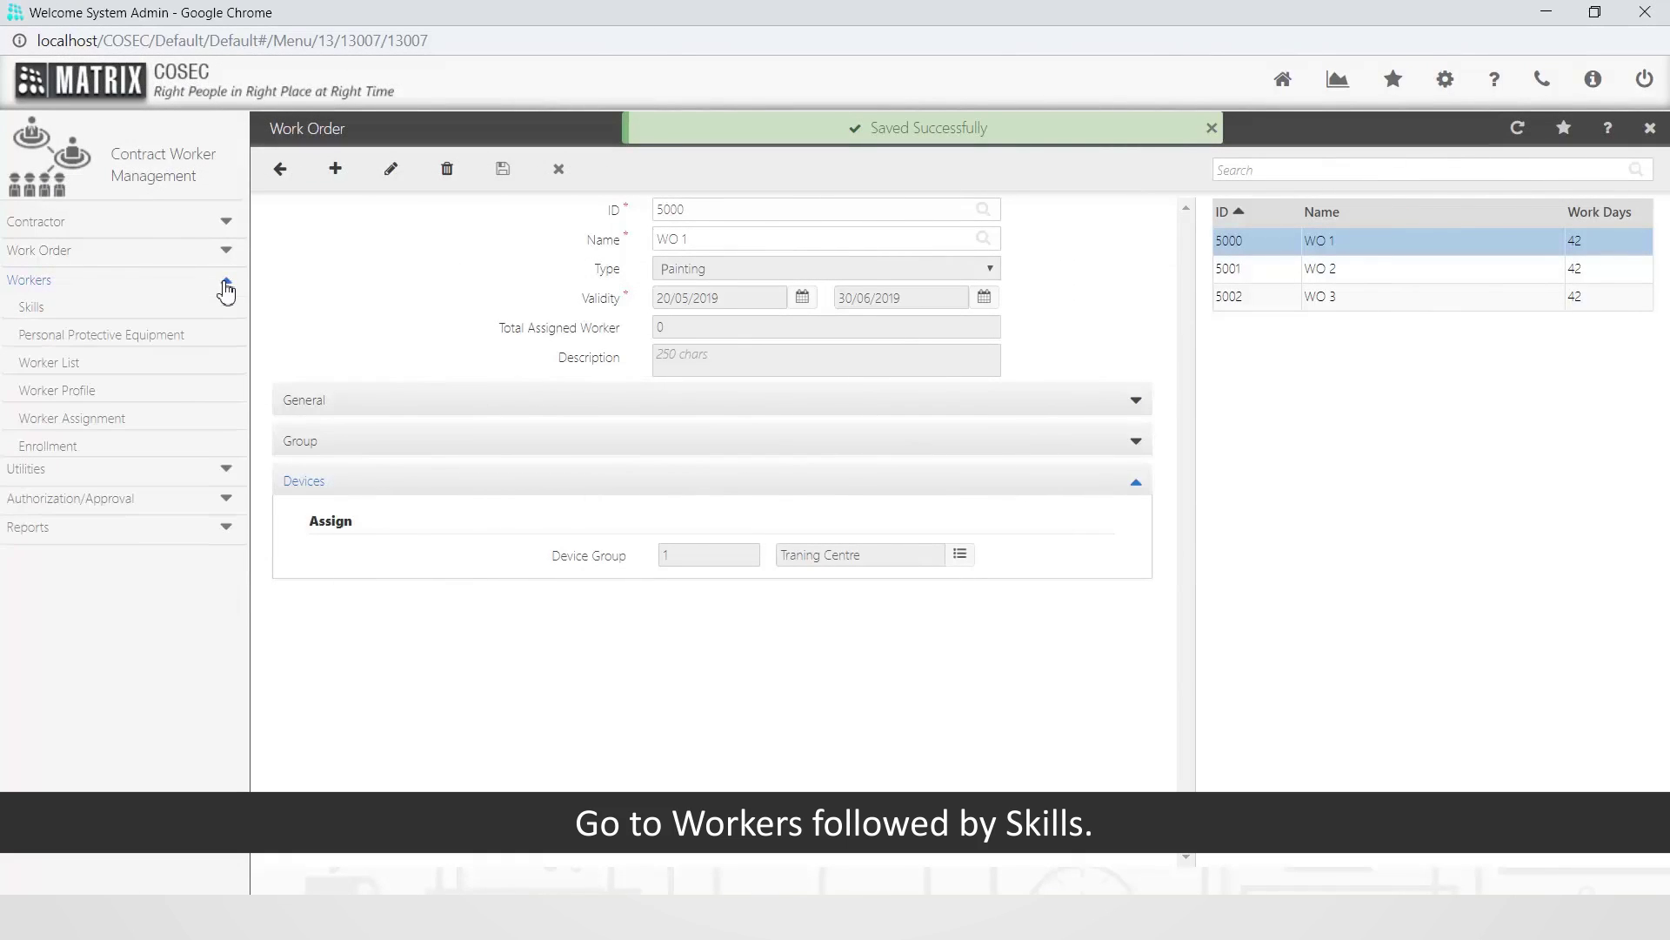
{"action": "left_click", "coordinate": [36, 313]}
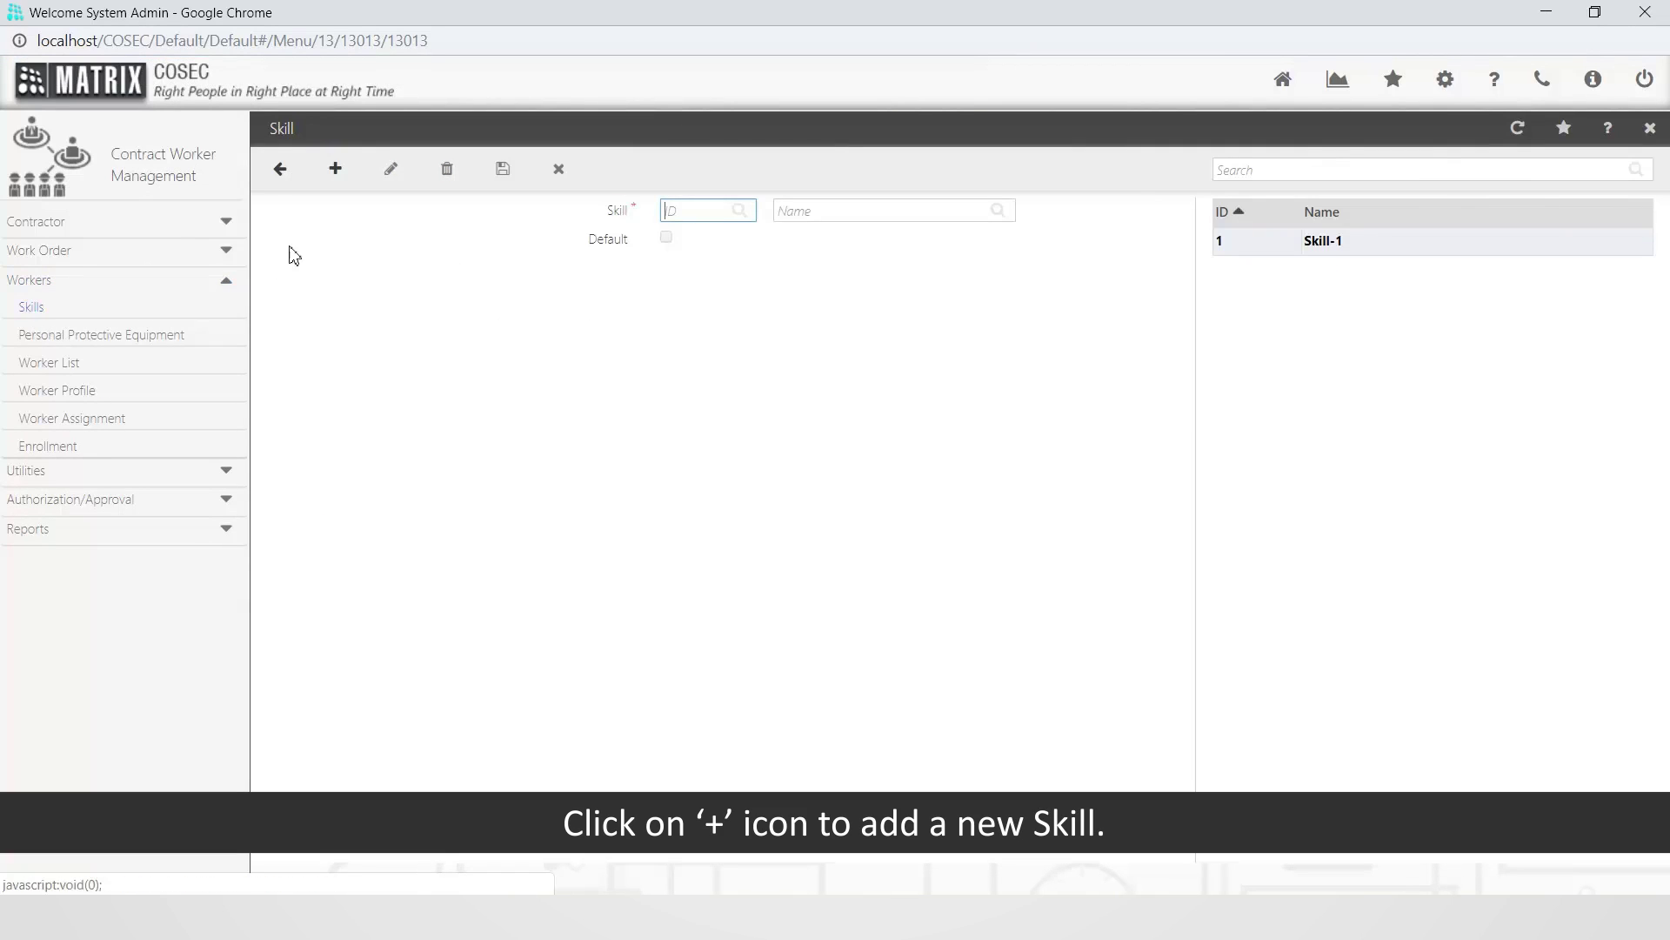
{"action": "left_click", "coordinate": [334, 171]}
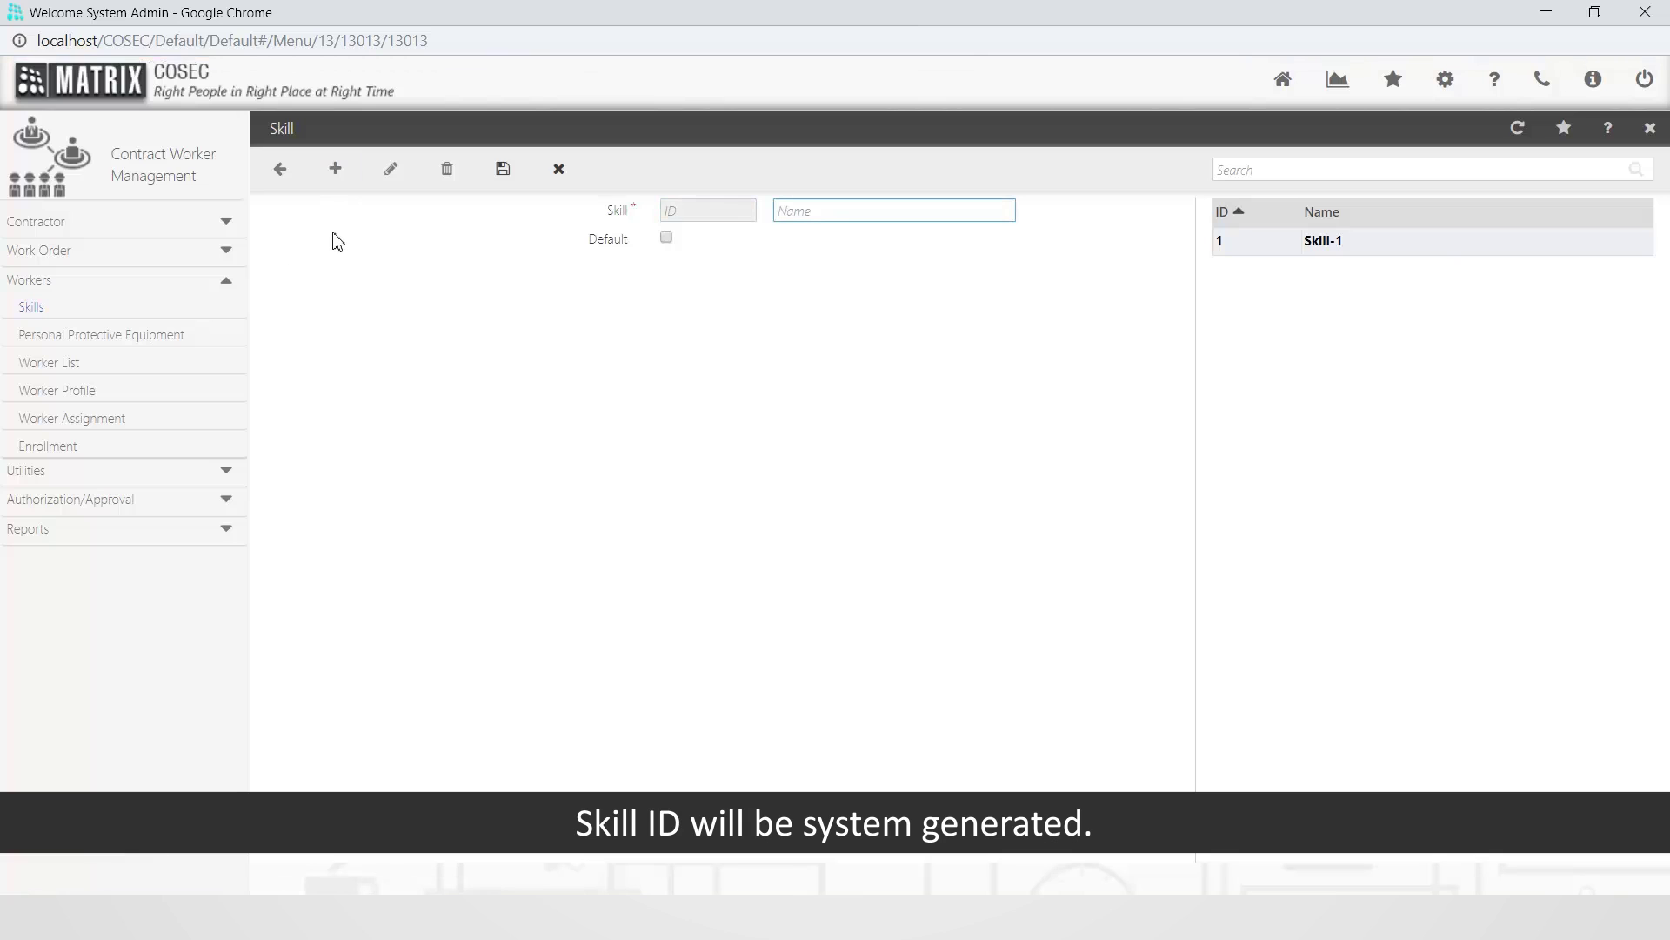
{"action": "type", "text": "Analy"}
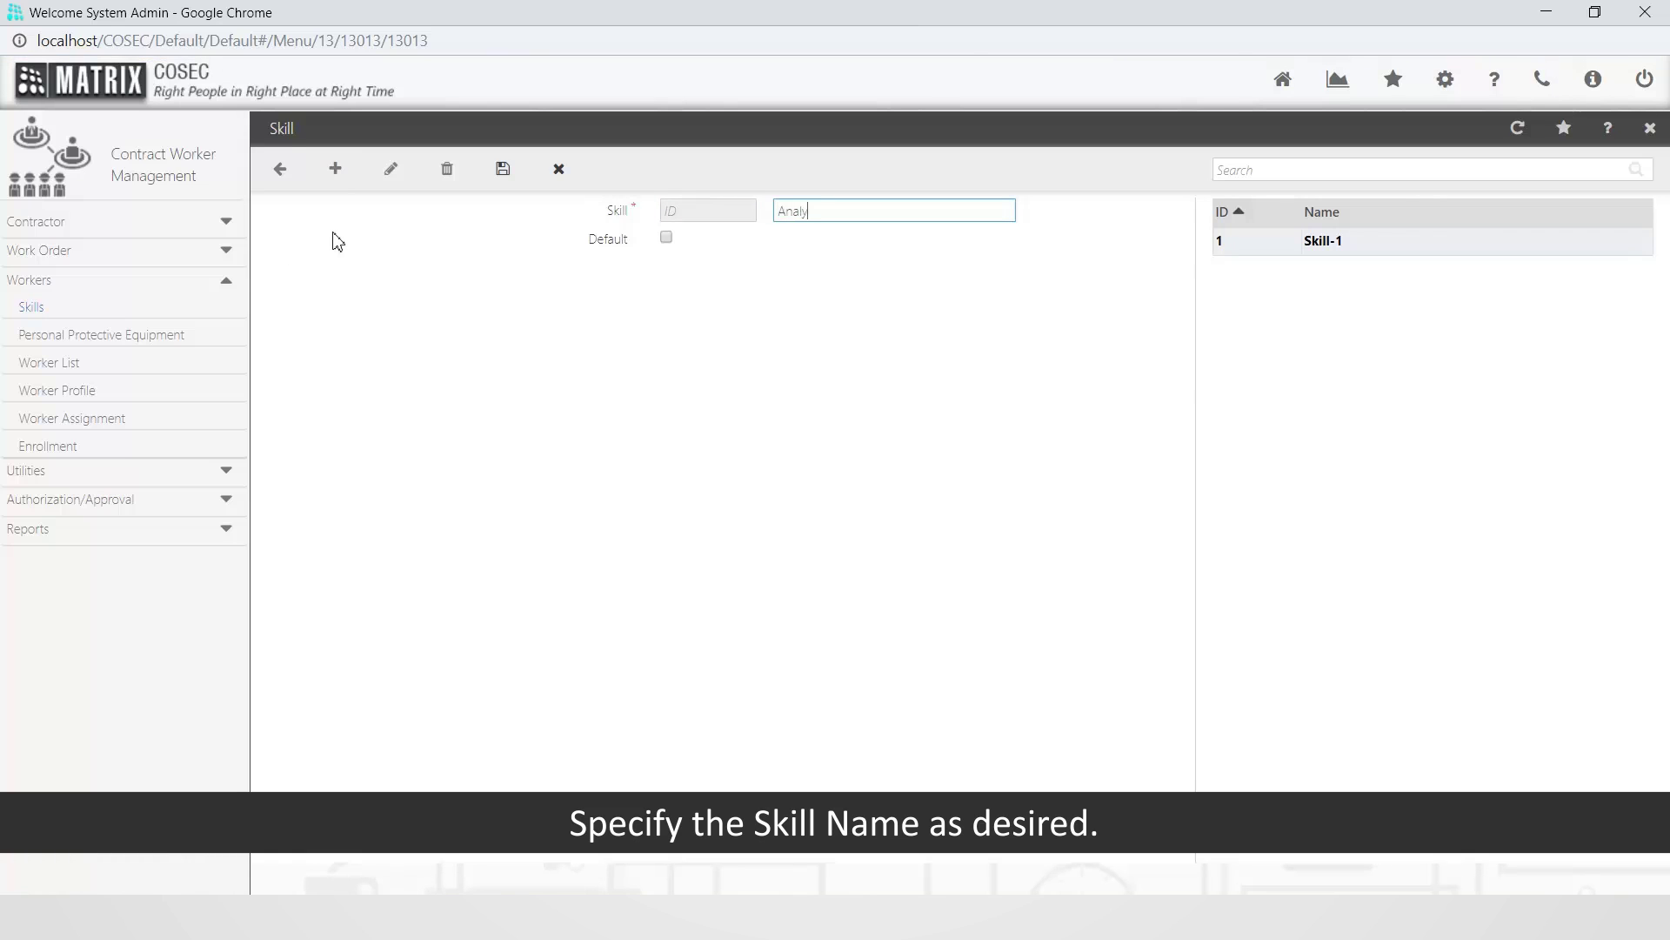
{"action": "type", "text": "tica"}
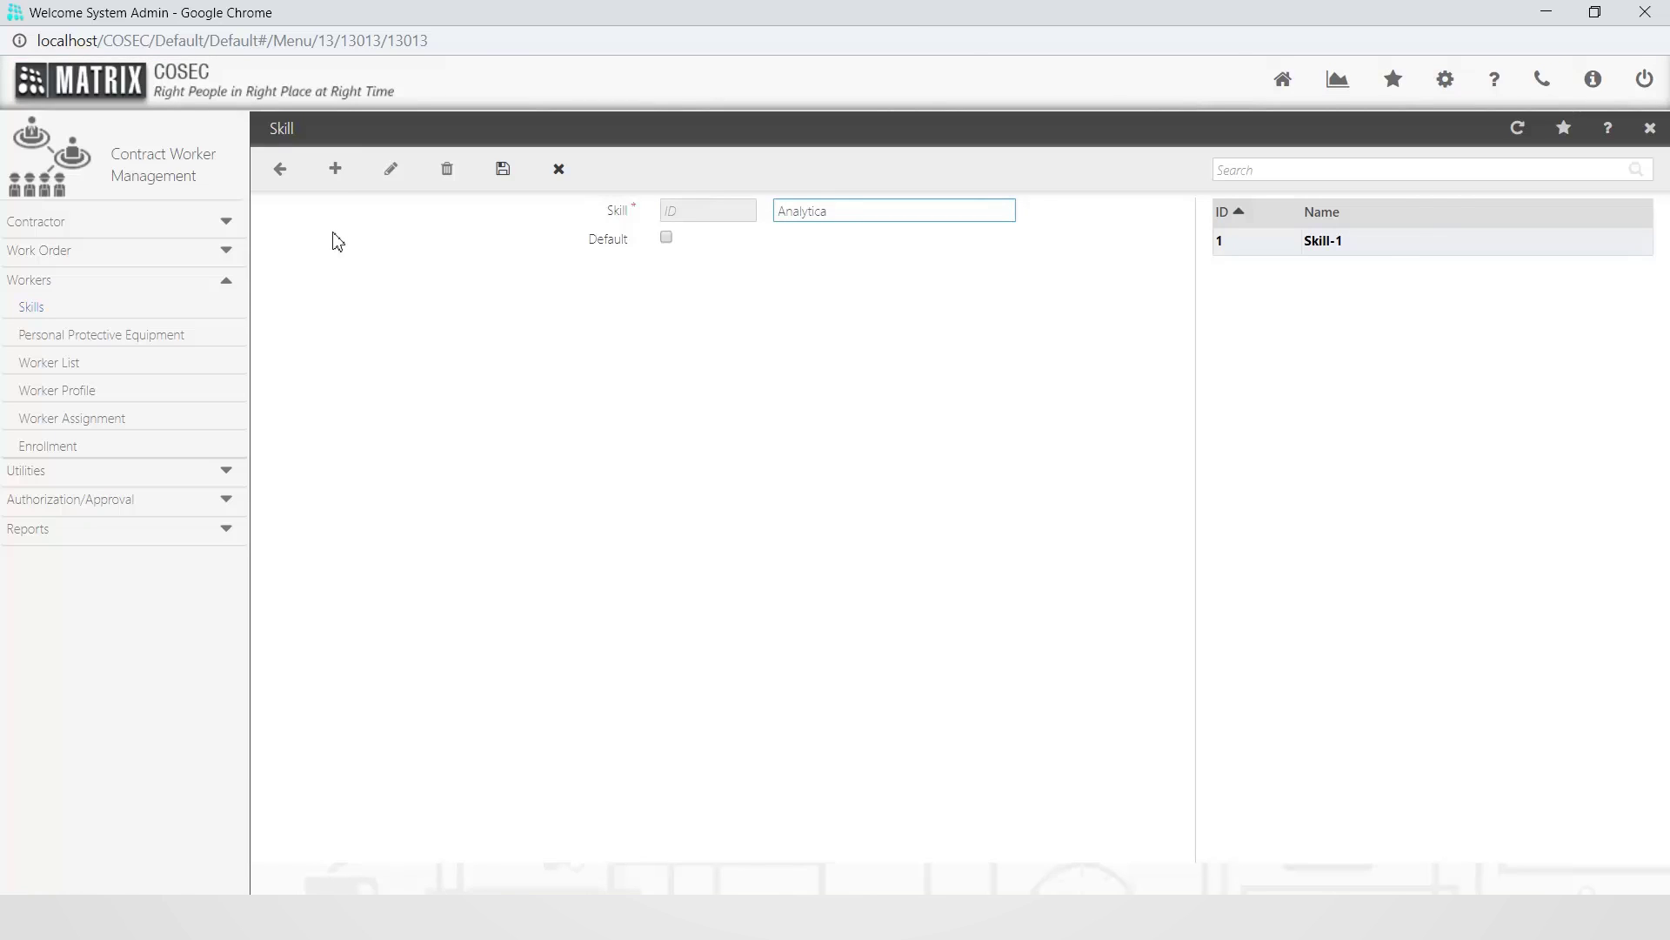
{"action": "type", "text": "l Skill"}
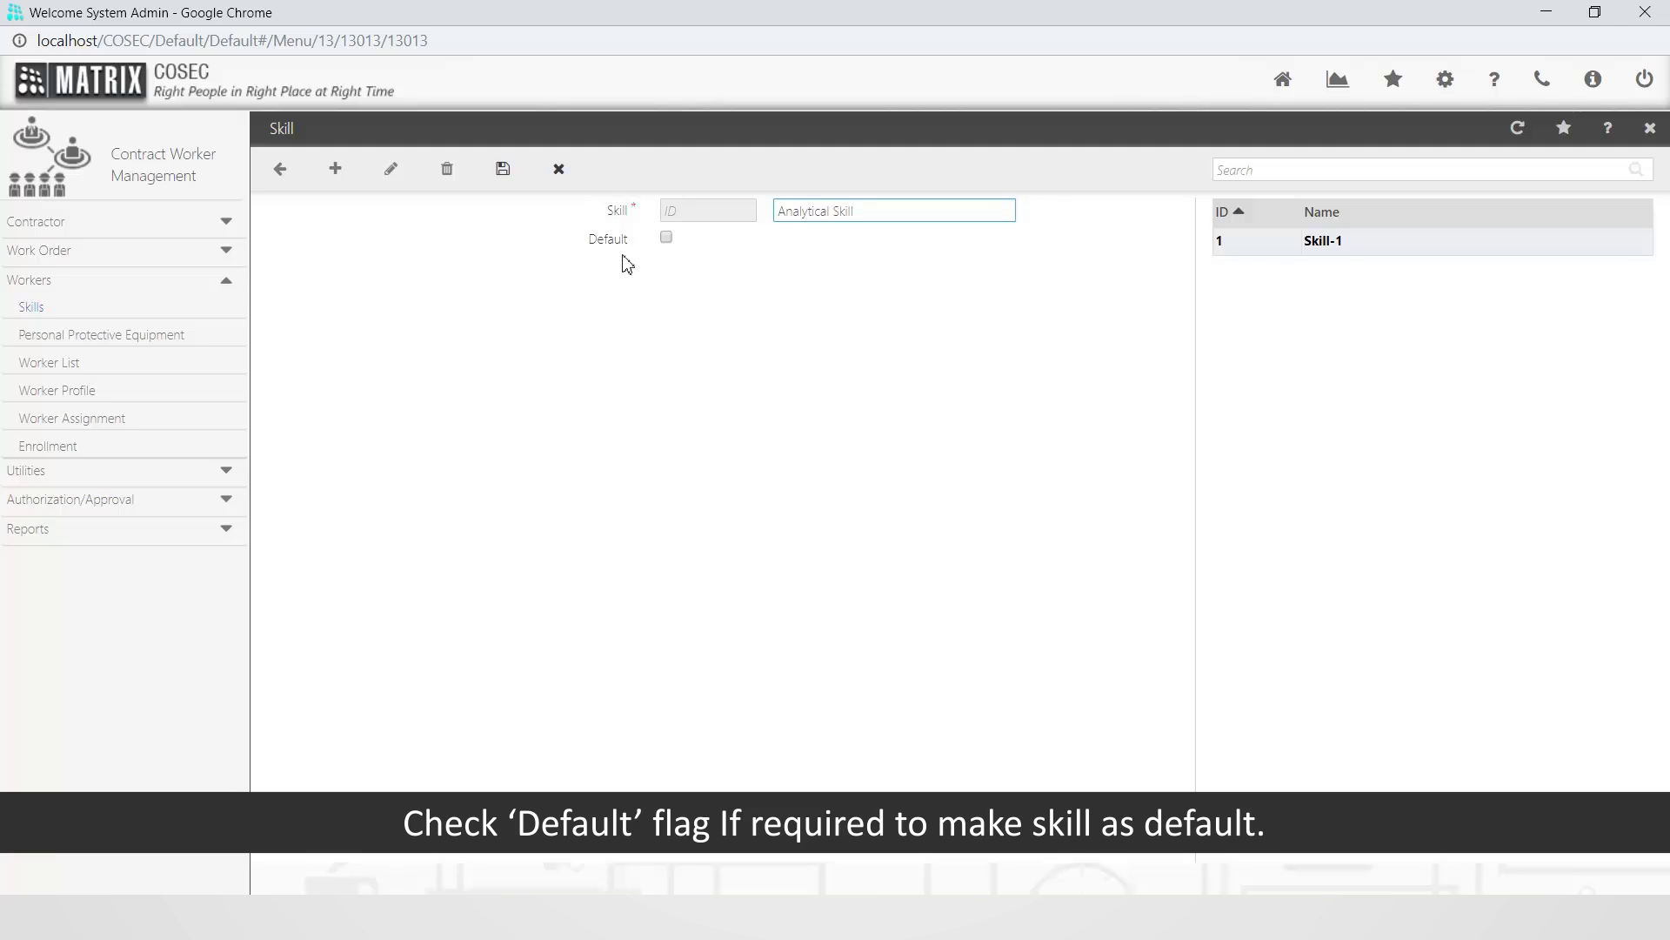
{"action": "left_click", "coordinate": [663, 244]}
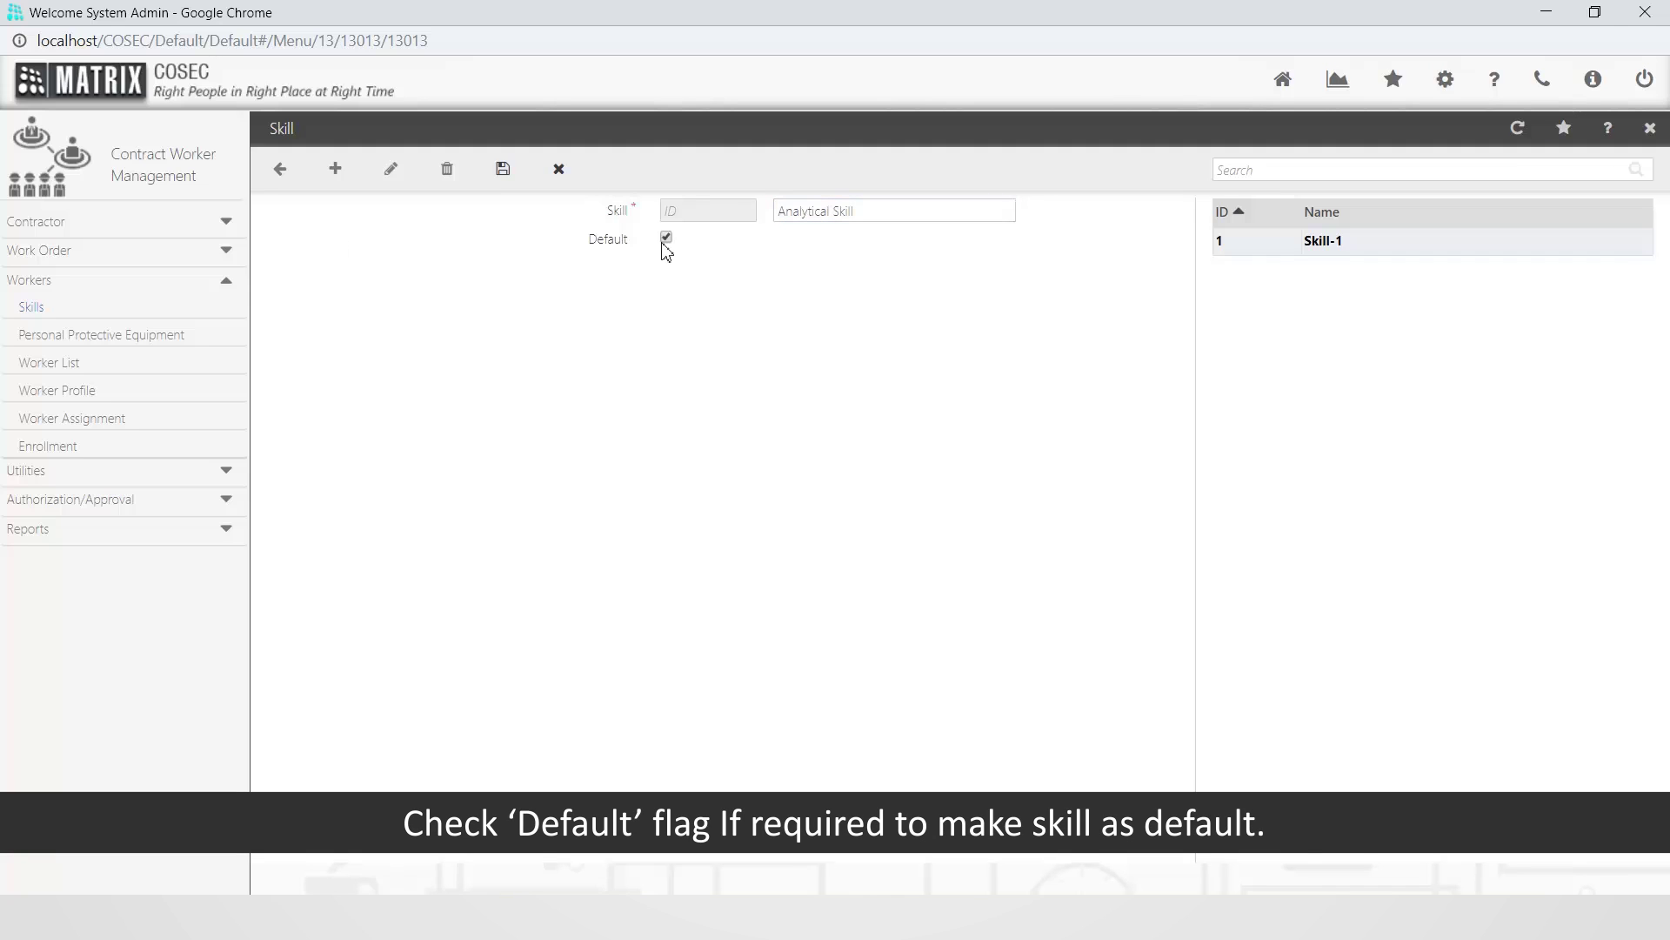
{"action": "left_click", "coordinate": [666, 241]}
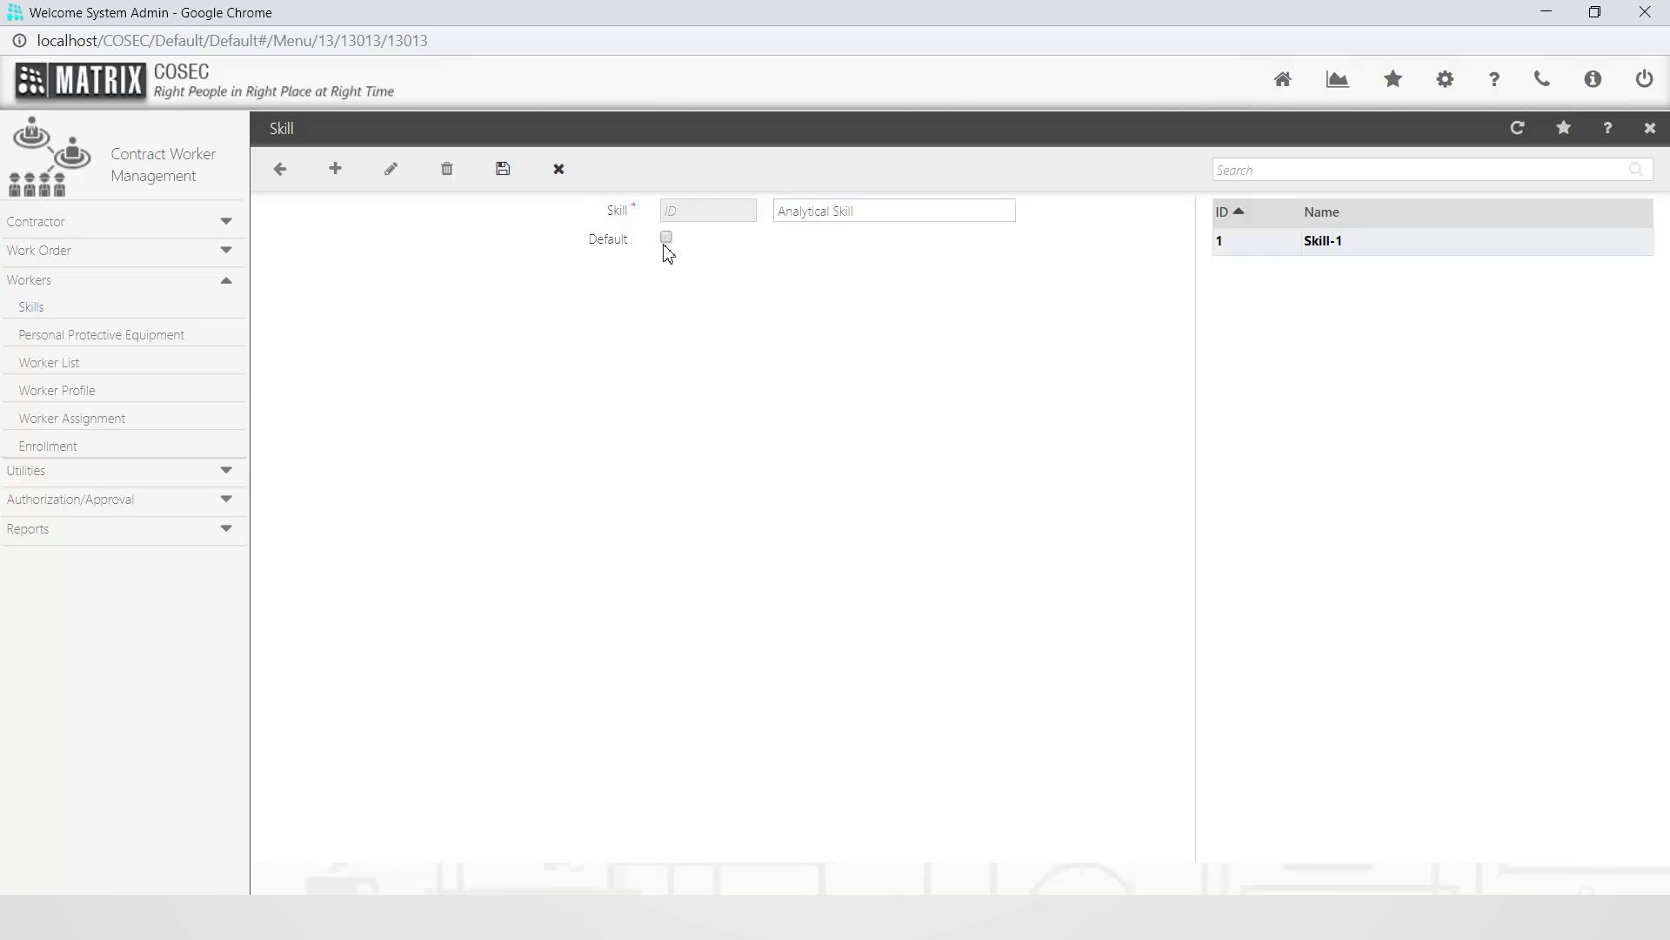
{"action": "left_click", "coordinate": [508, 173]}
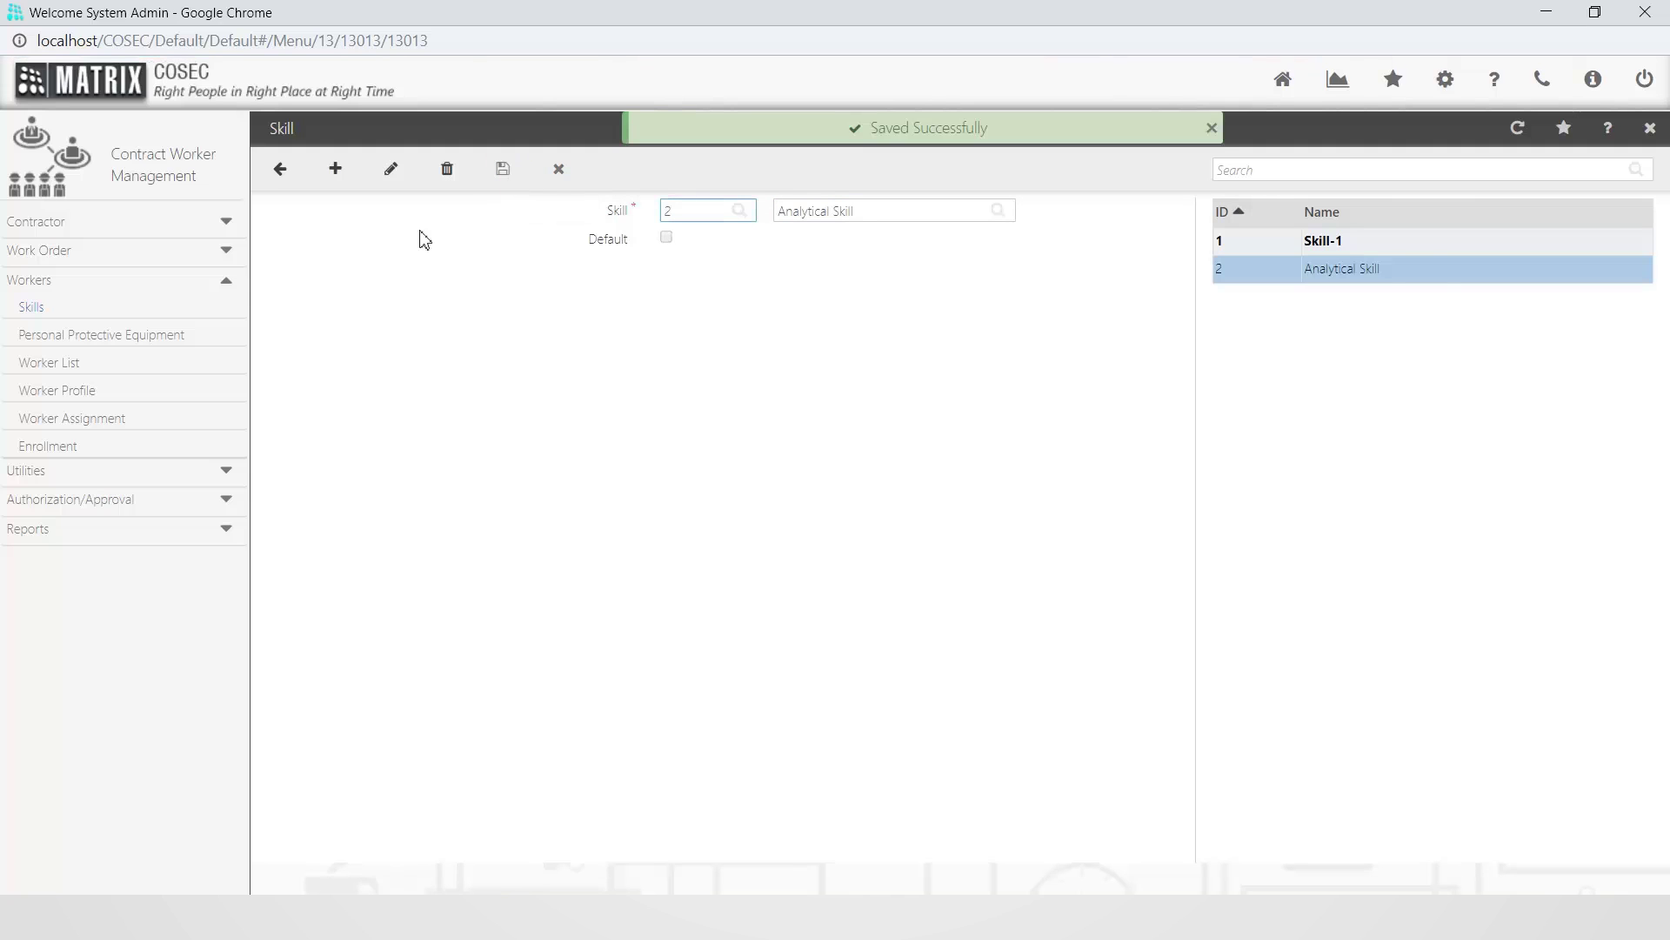
- Add another skill named Engineering Skill, mark it as the default, and save it
{"action": "left_click", "coordinate": [336, 170]}
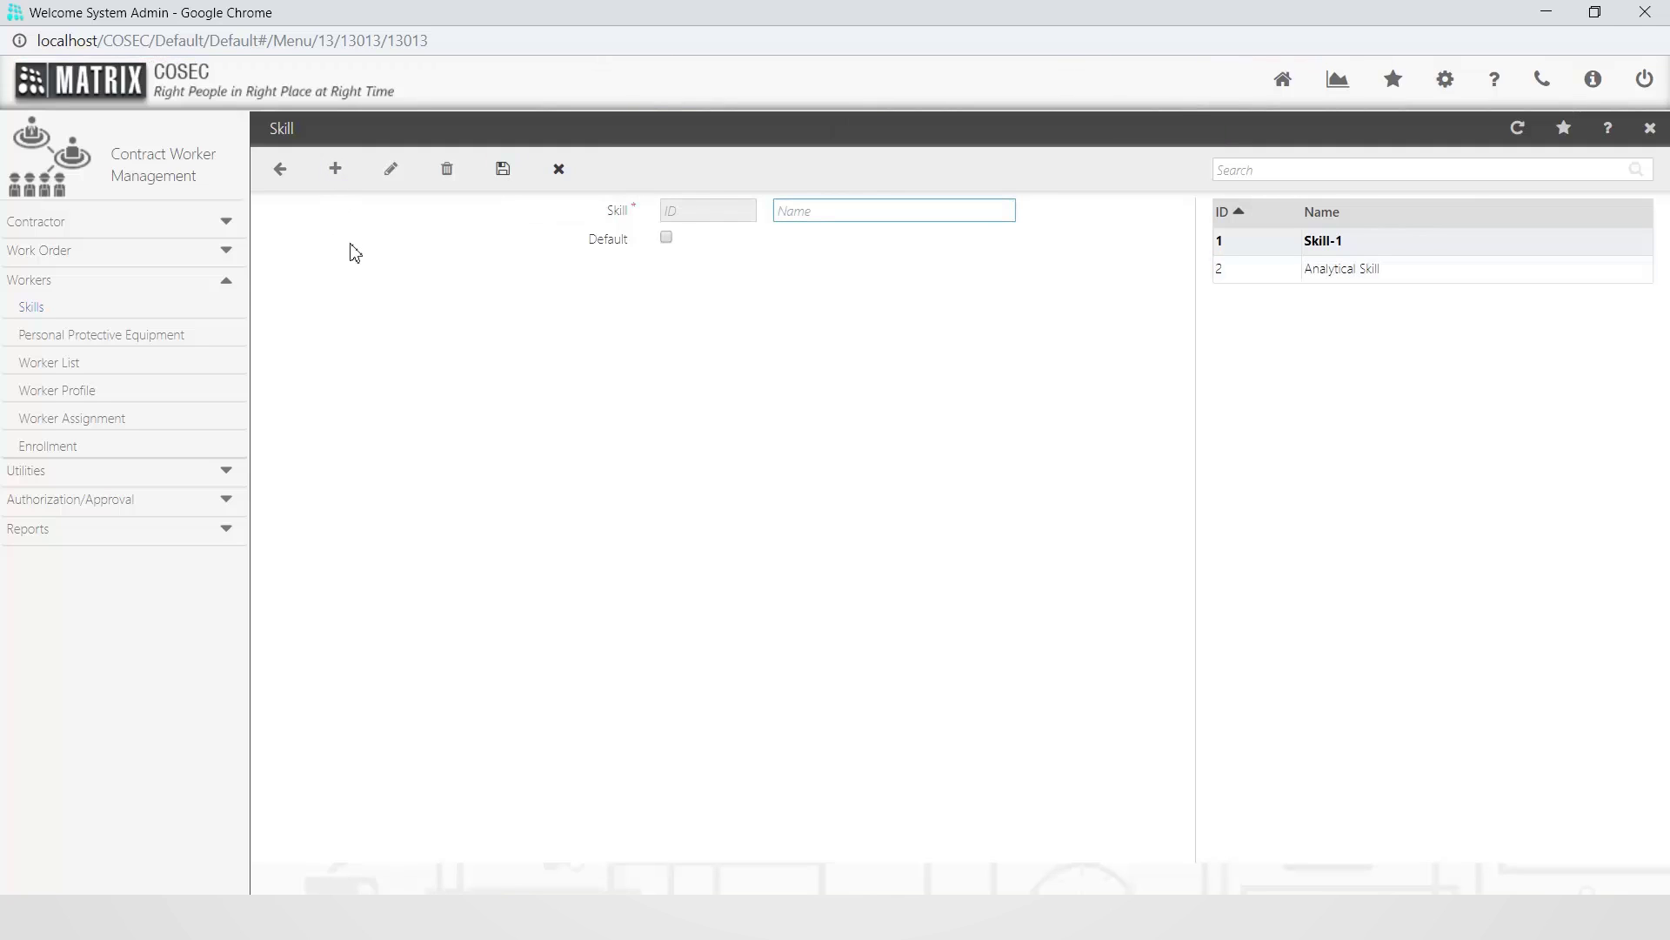
{"action": "type", "text": "Engineering"}
{"action": "left_click", "coordinate": [668, 241]}
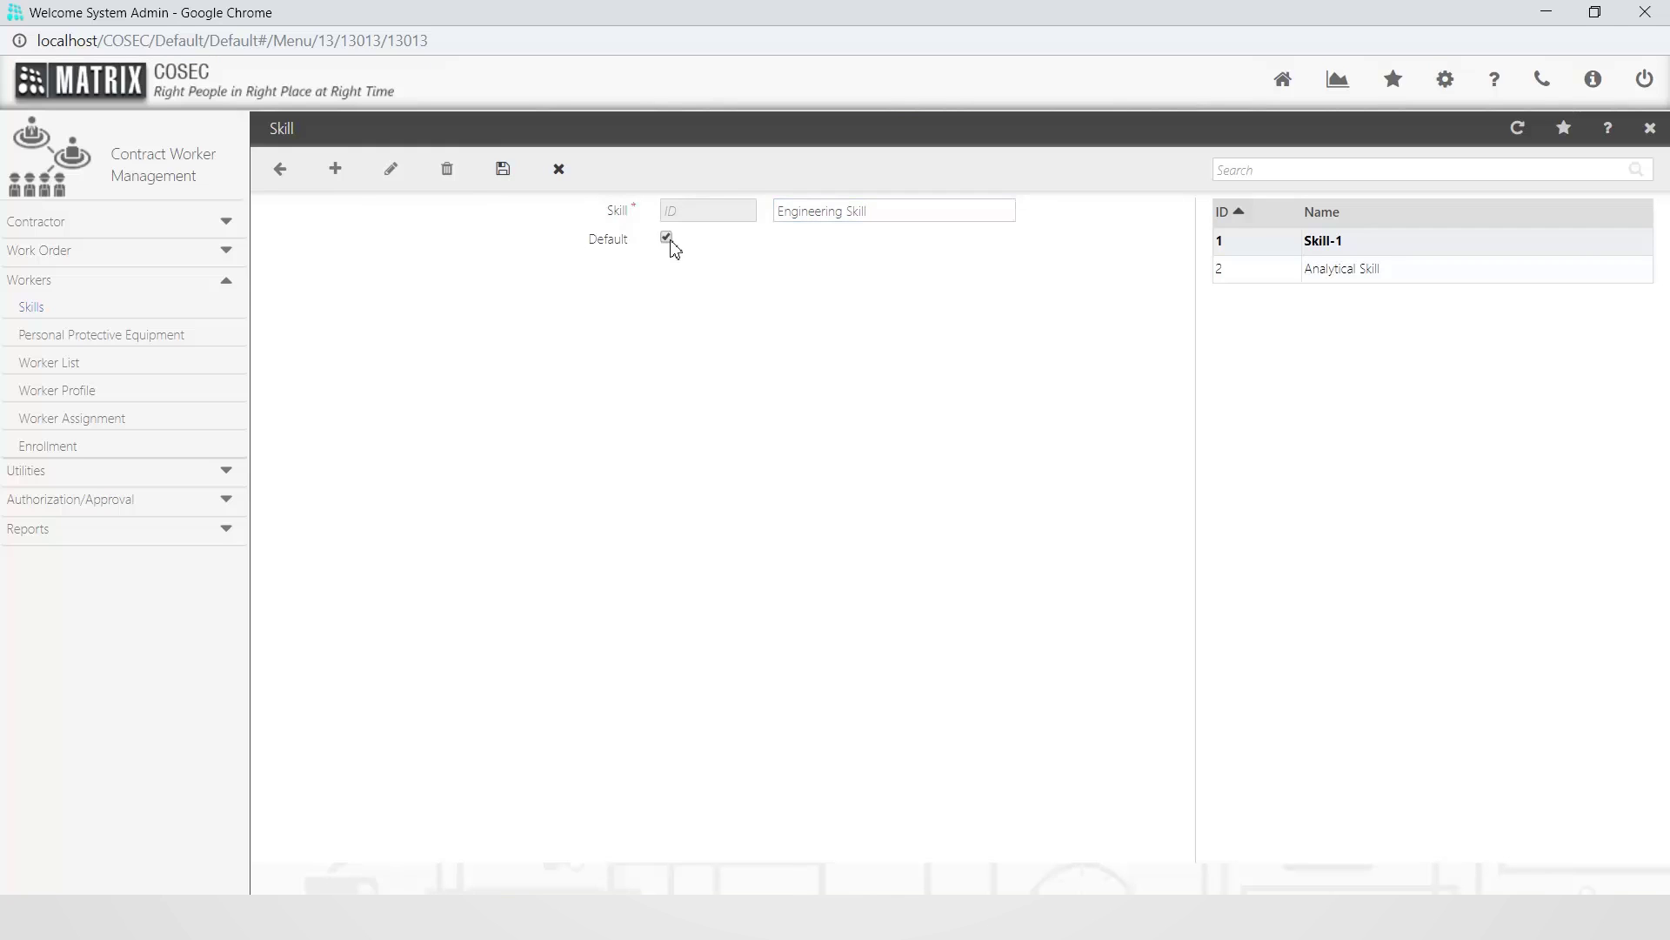
{"action": "left_click", "coordinate": [503, 174]}
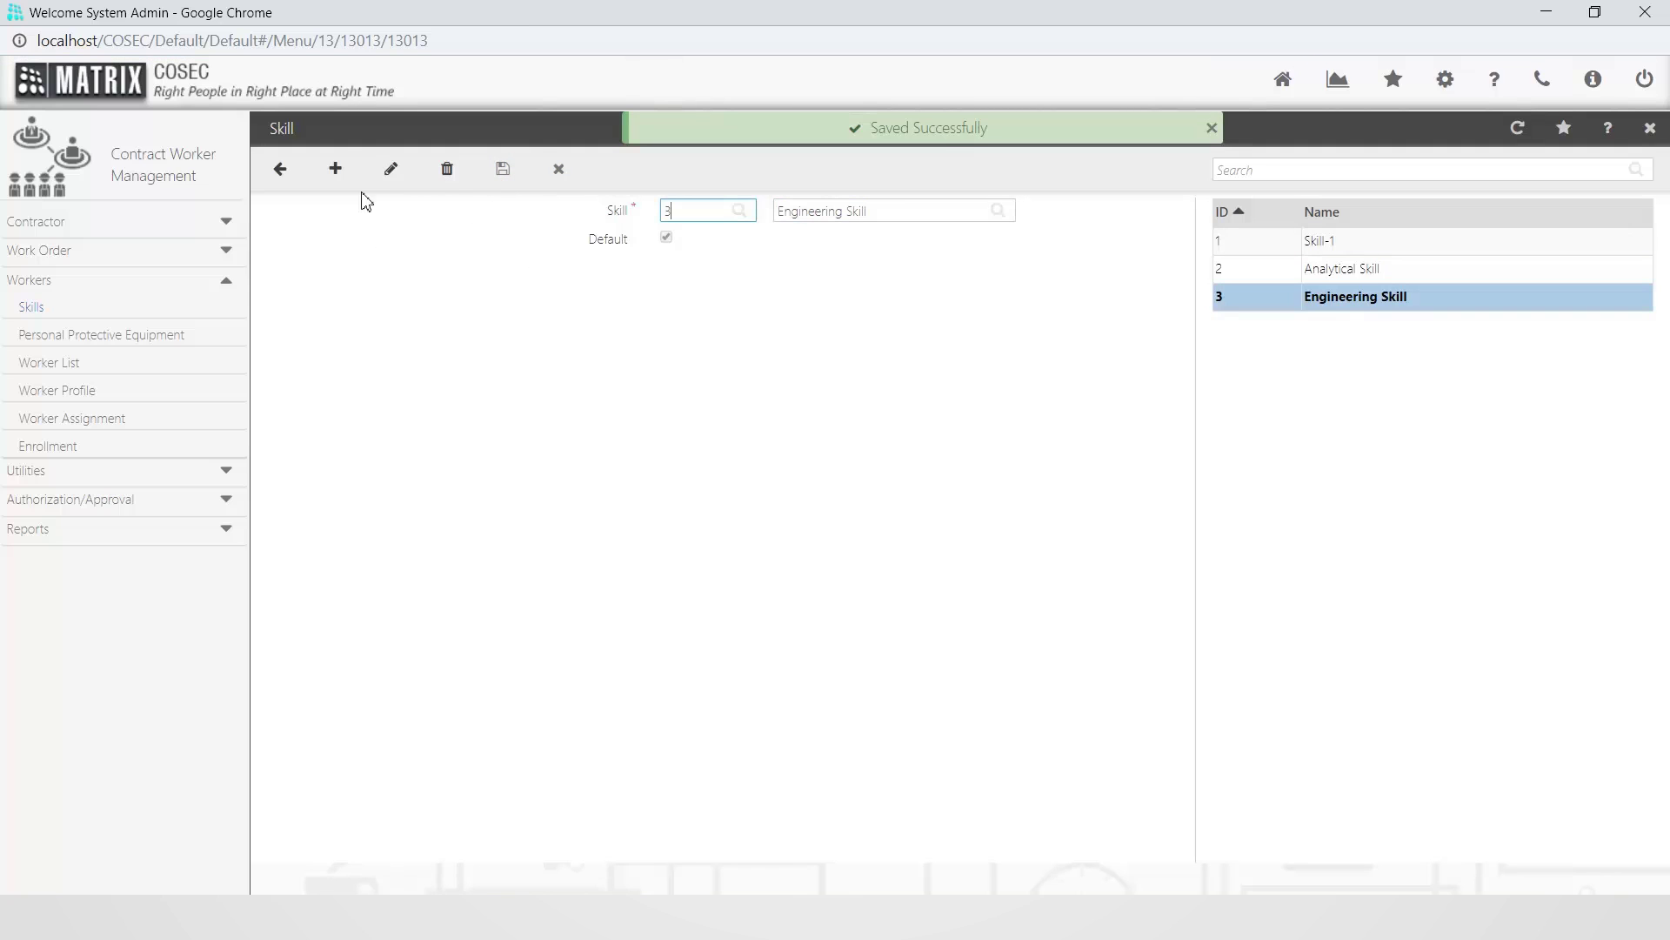
- Add a non-default skill named Management Skill and save it
{"action": "left_click", "coordinate": [341, 181]}
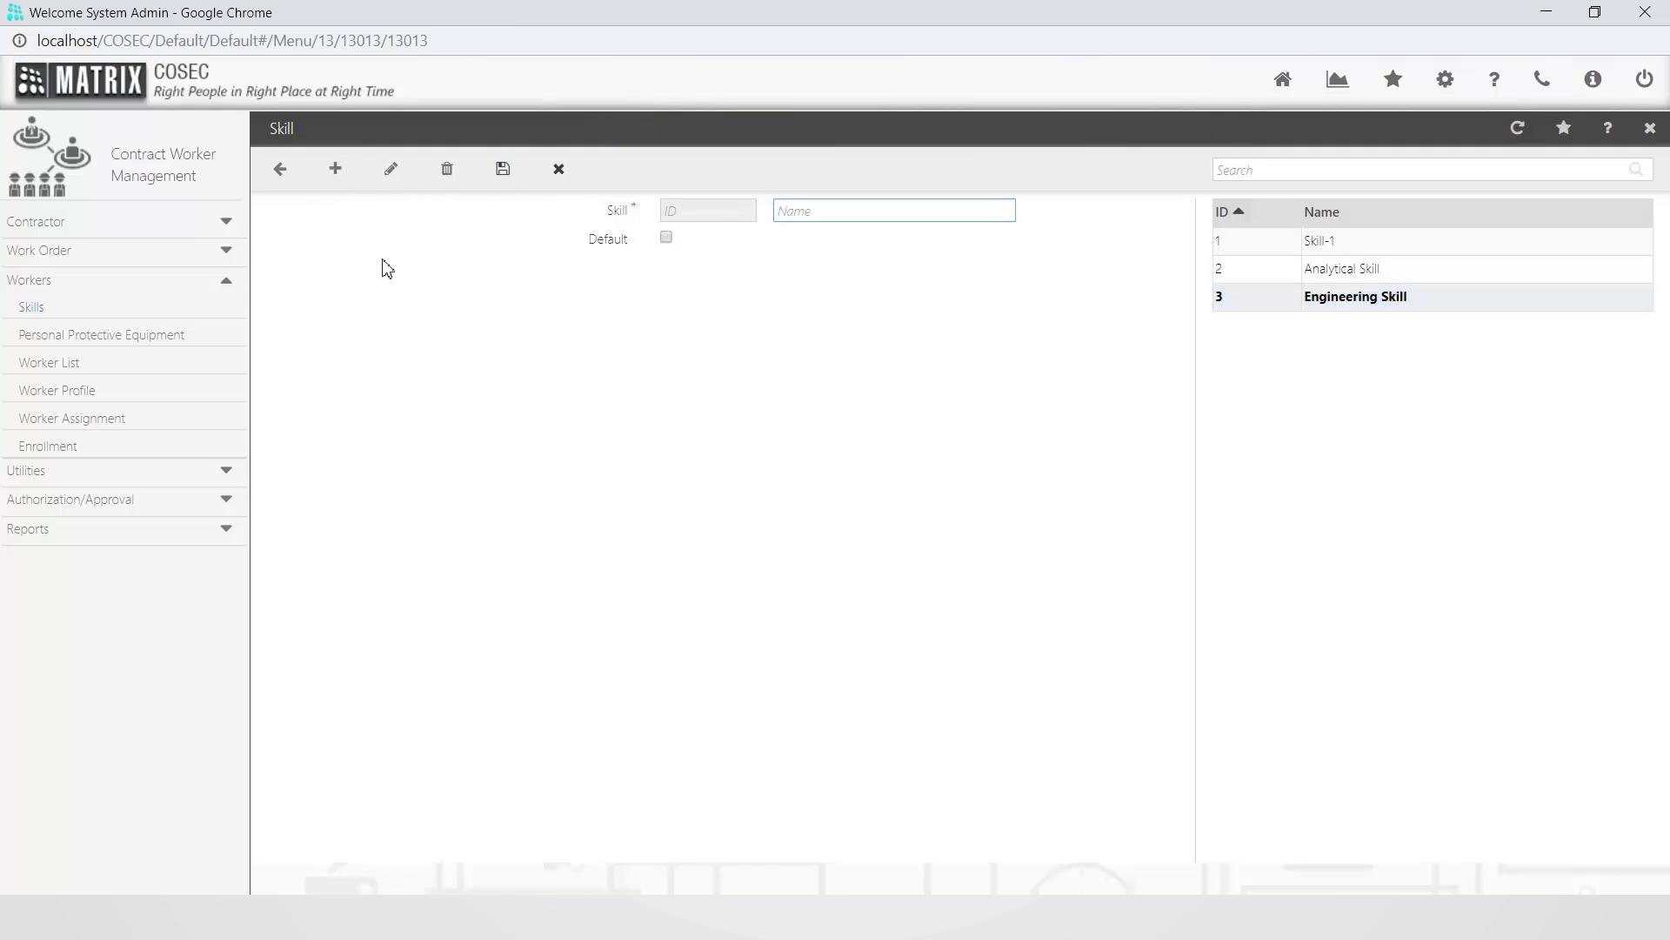
{"action": "type", "text": "Management Skill"}
{"action": "left_click", "coordinate": [503, 169]}
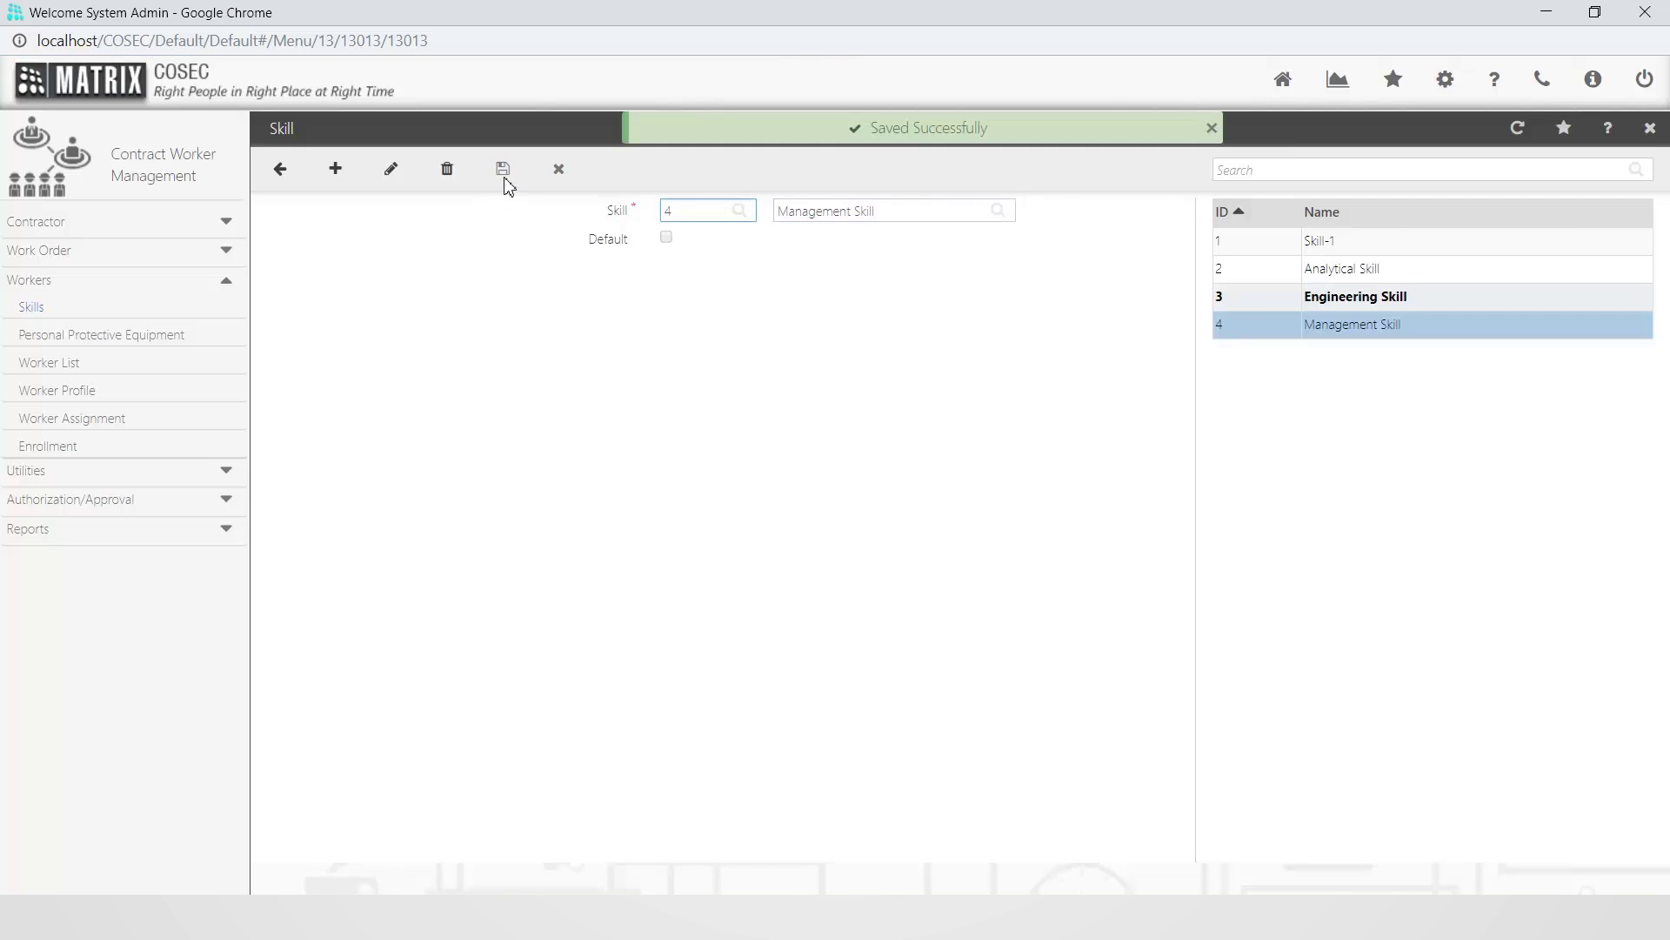
- Add a personal protective equipment entry named Safety Shoes and save it
{"action": "left_click", "coordinate": [180, 347]}
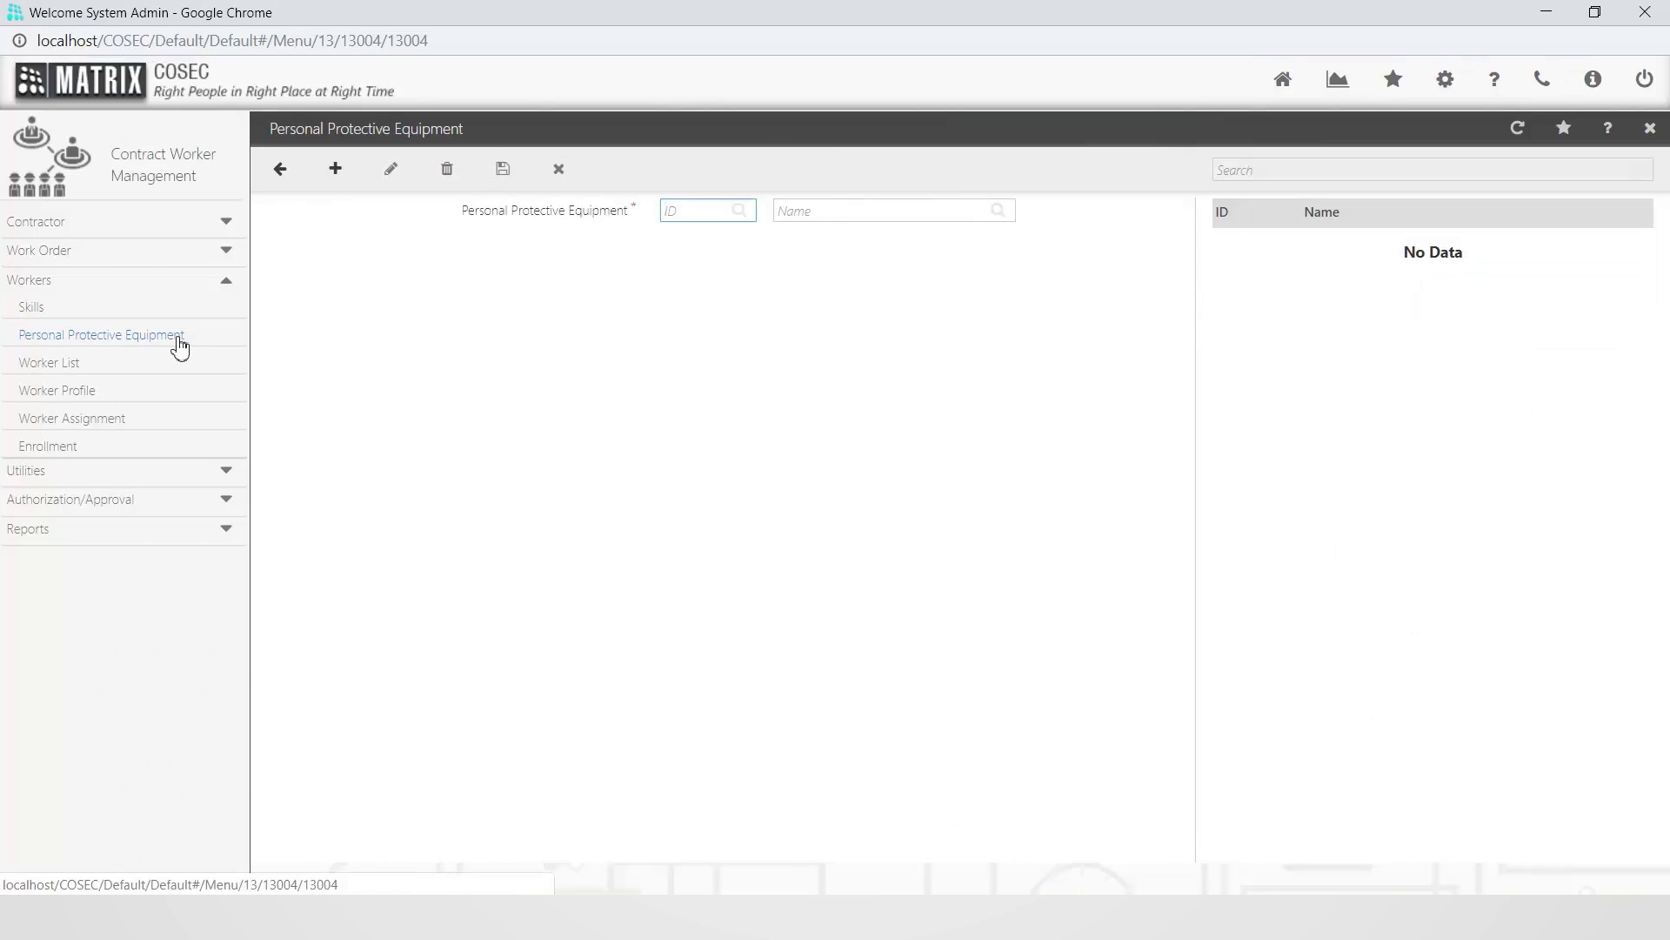
{"action": "left_click", "coordinate": [334, 171]}
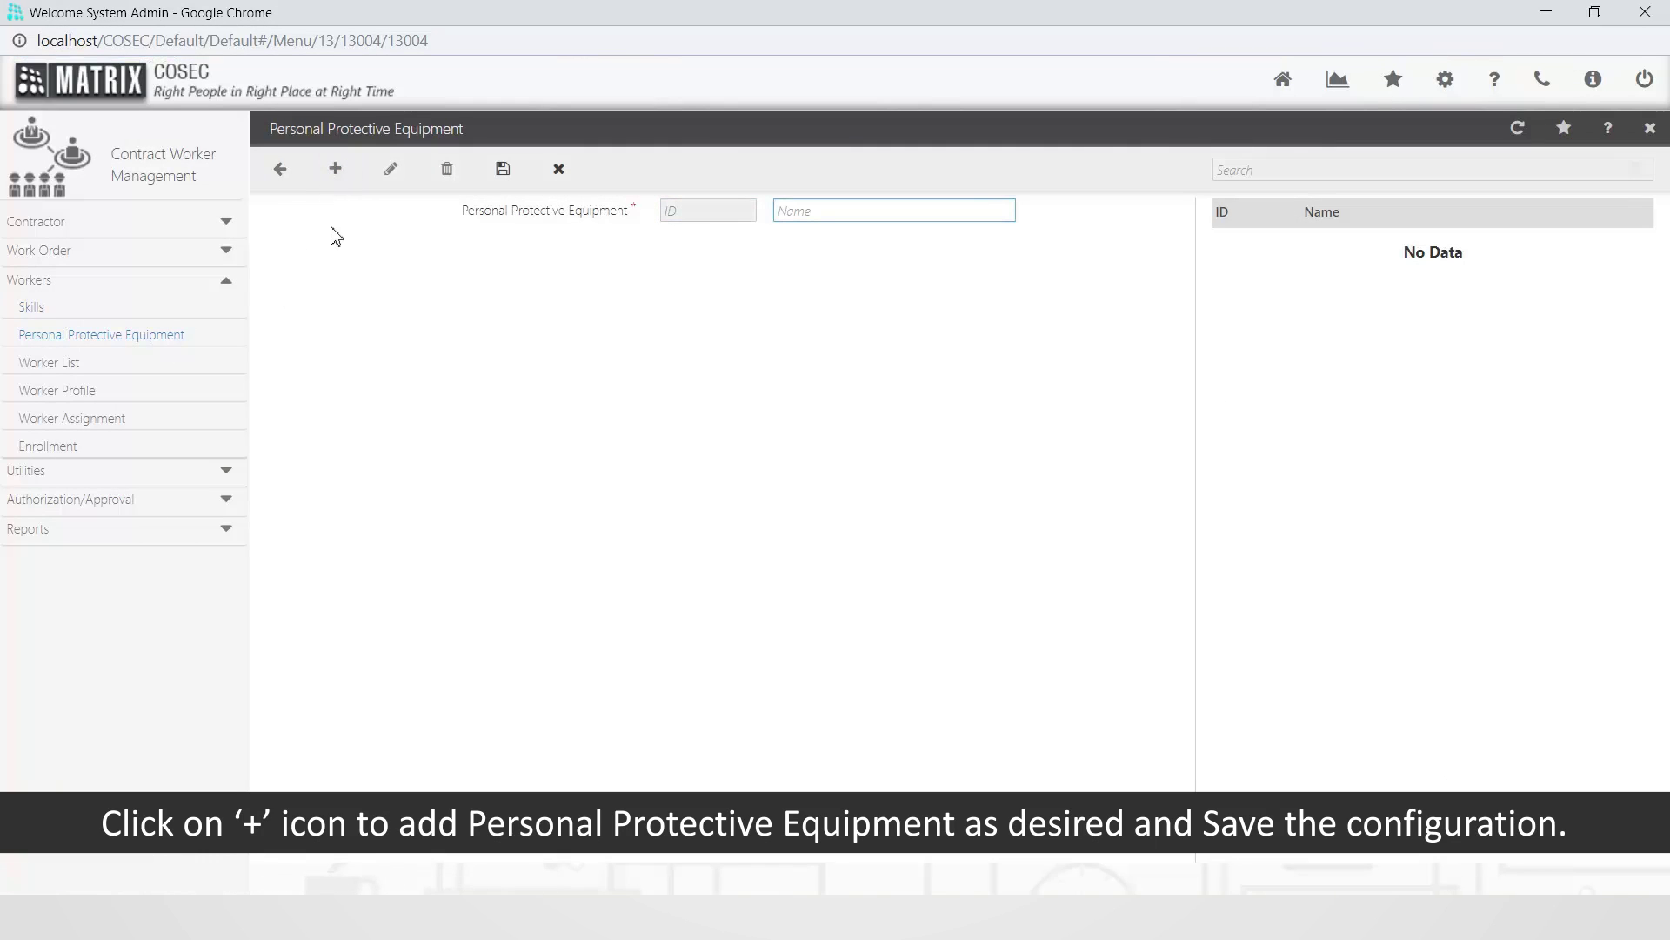
{"action": "type", "text": "Safe"}
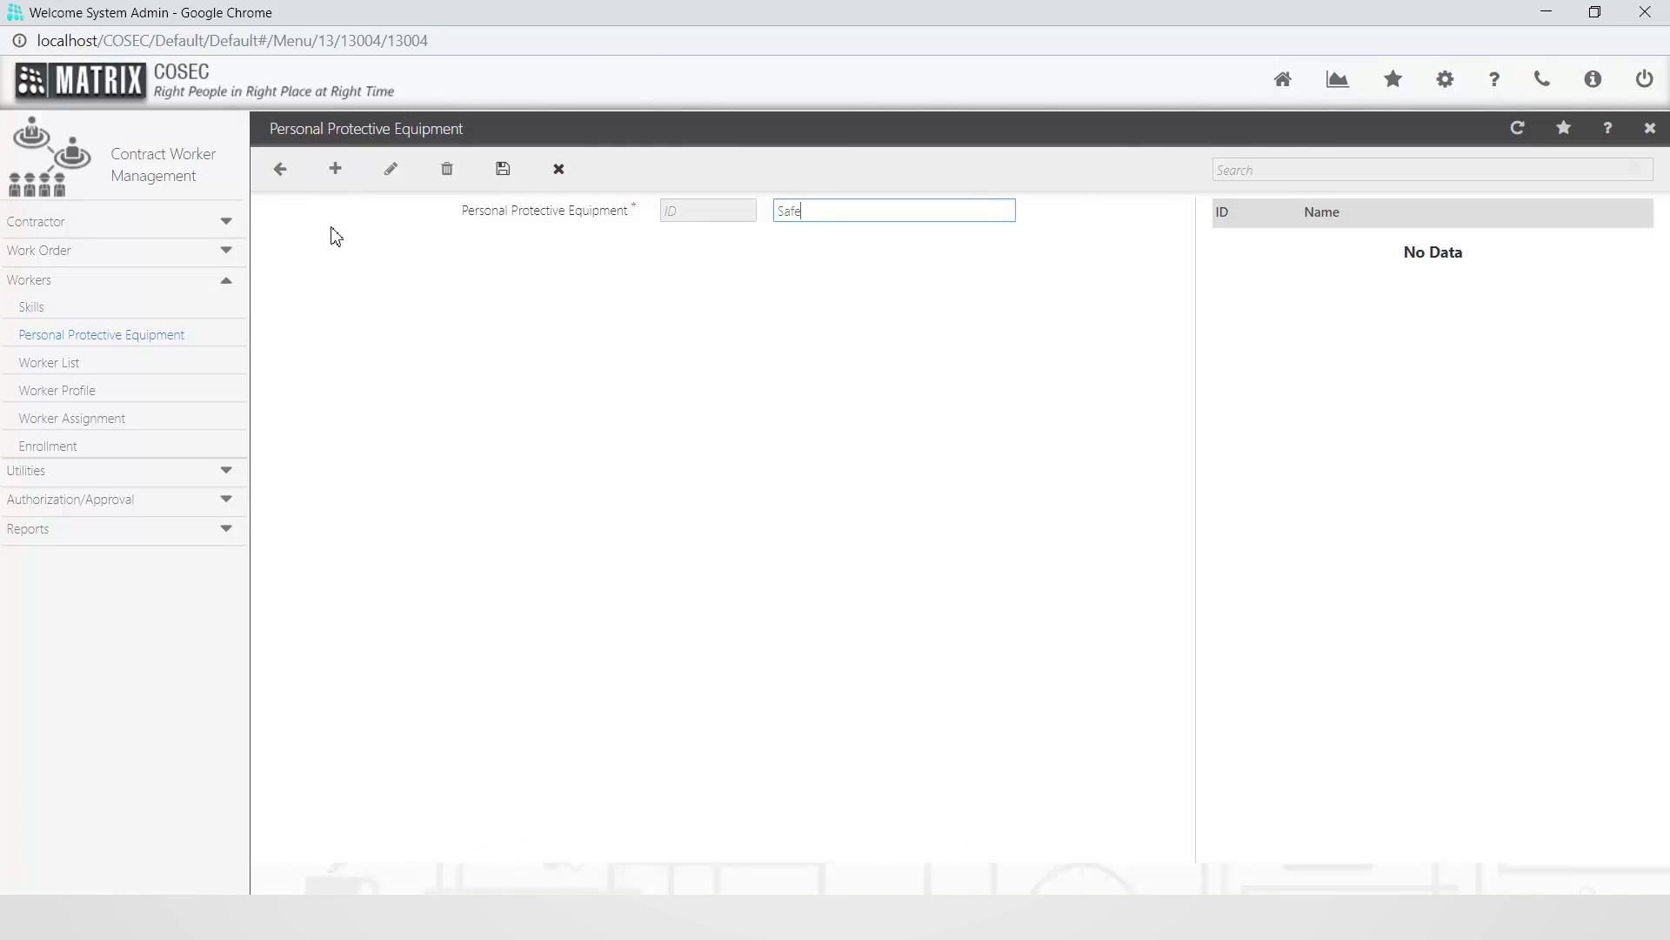
{"action": "type", "text": "ty Shoes"}
{"action": "left_click", "coordinate": [510, 186]}
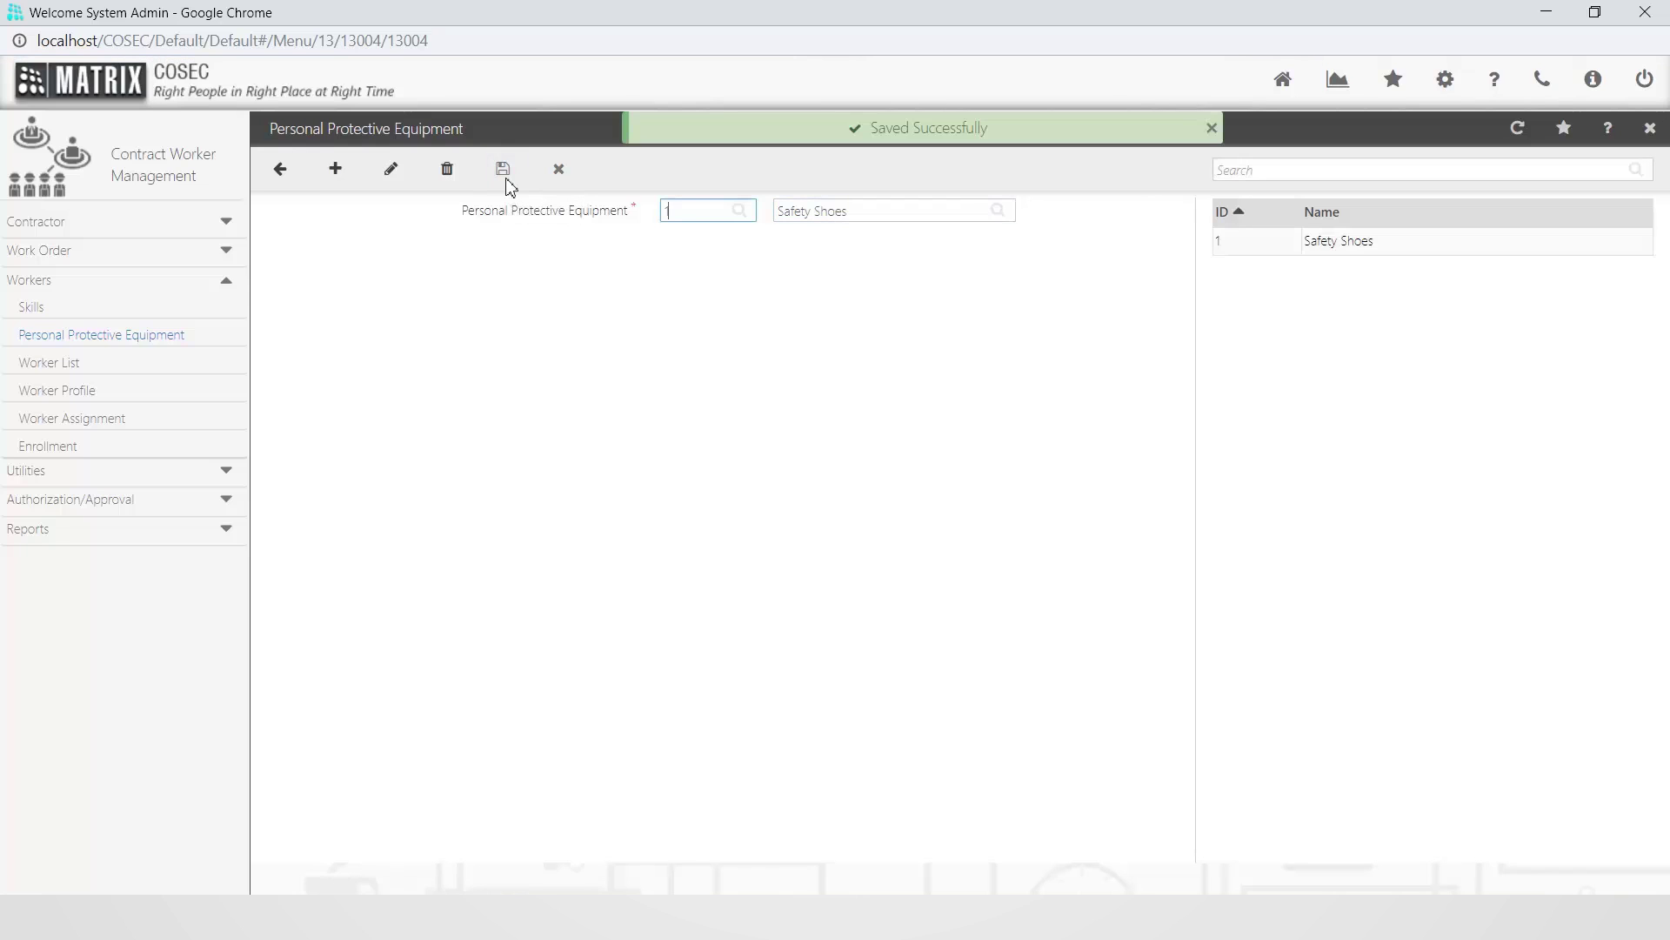
- Add a personal protective equipment entry named Helmets and save it
{"action": "left_click", "coordinate": [337, 186]}
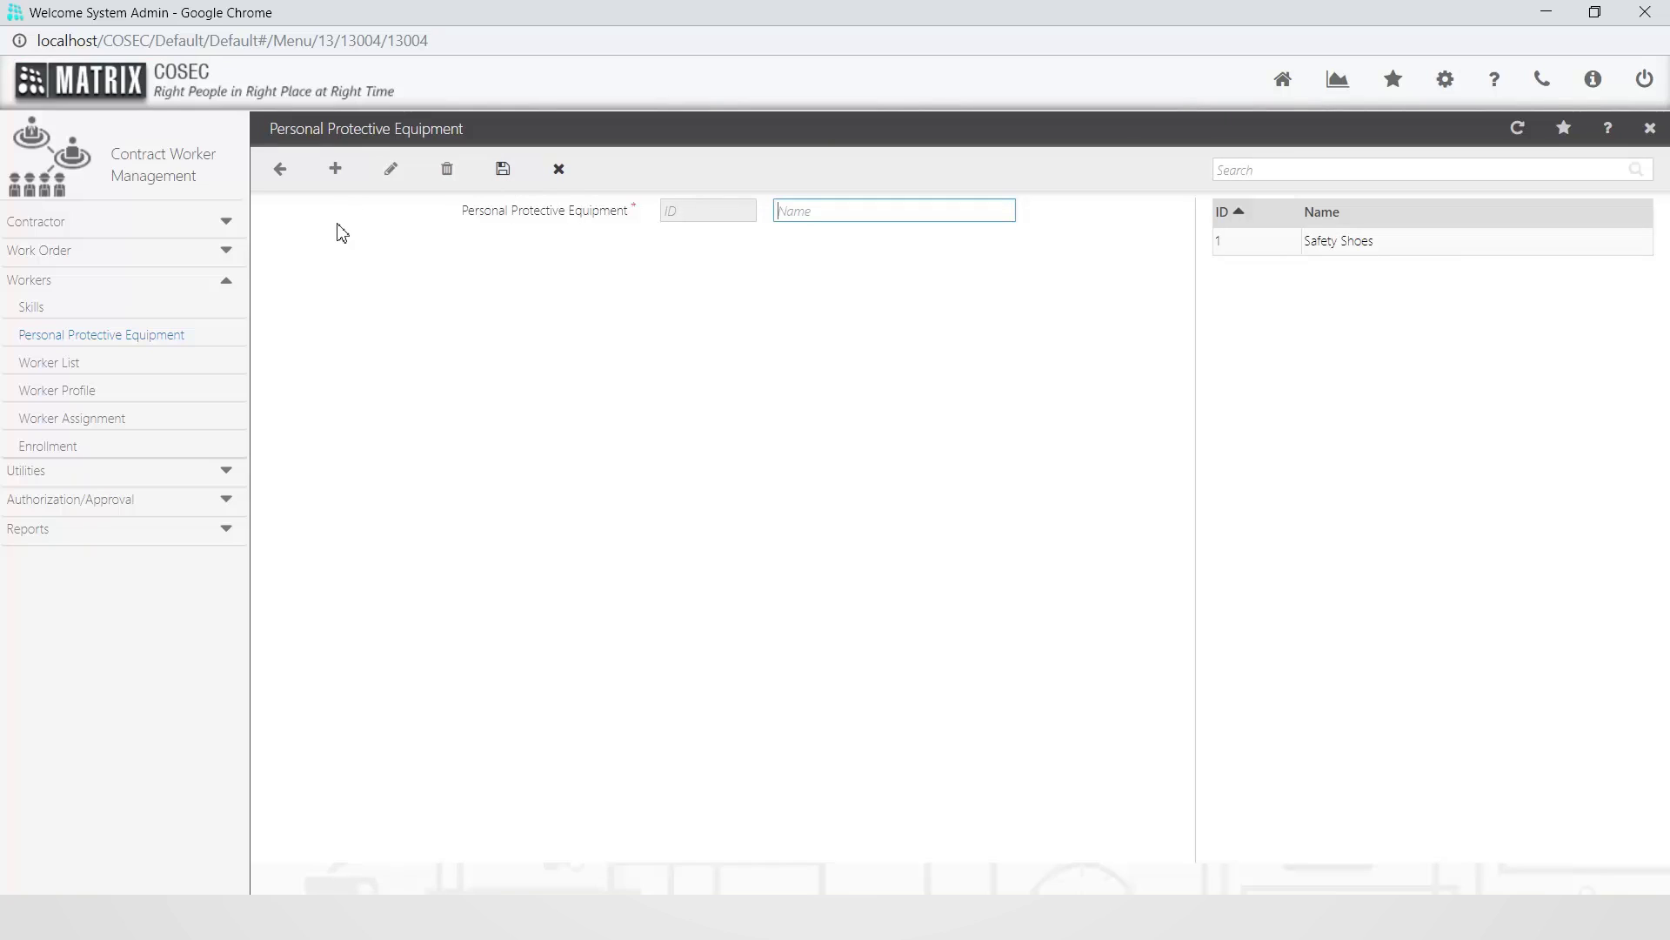
{"action": "type", "text": "Helmets"}
{"action": "left_click", "coordinate": [499, 174]}
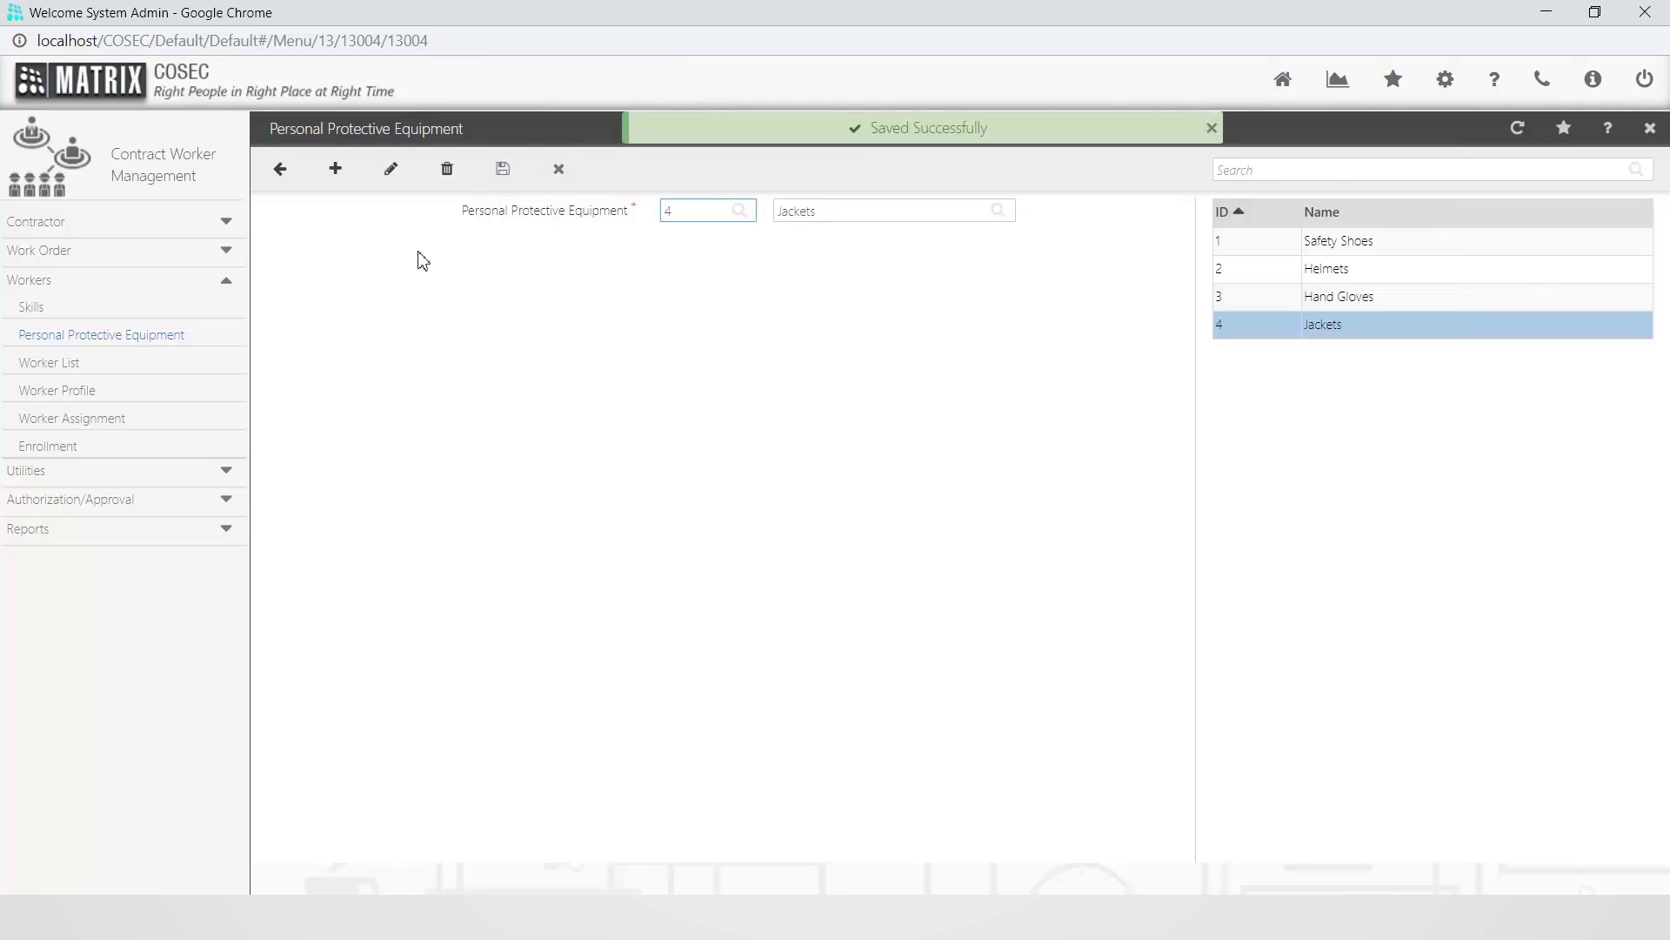
- Open the worker list and examine its status, assignment status and grouping options, keeping All, All and None
{"action": "left_click", "coordinate": [78, 372]}
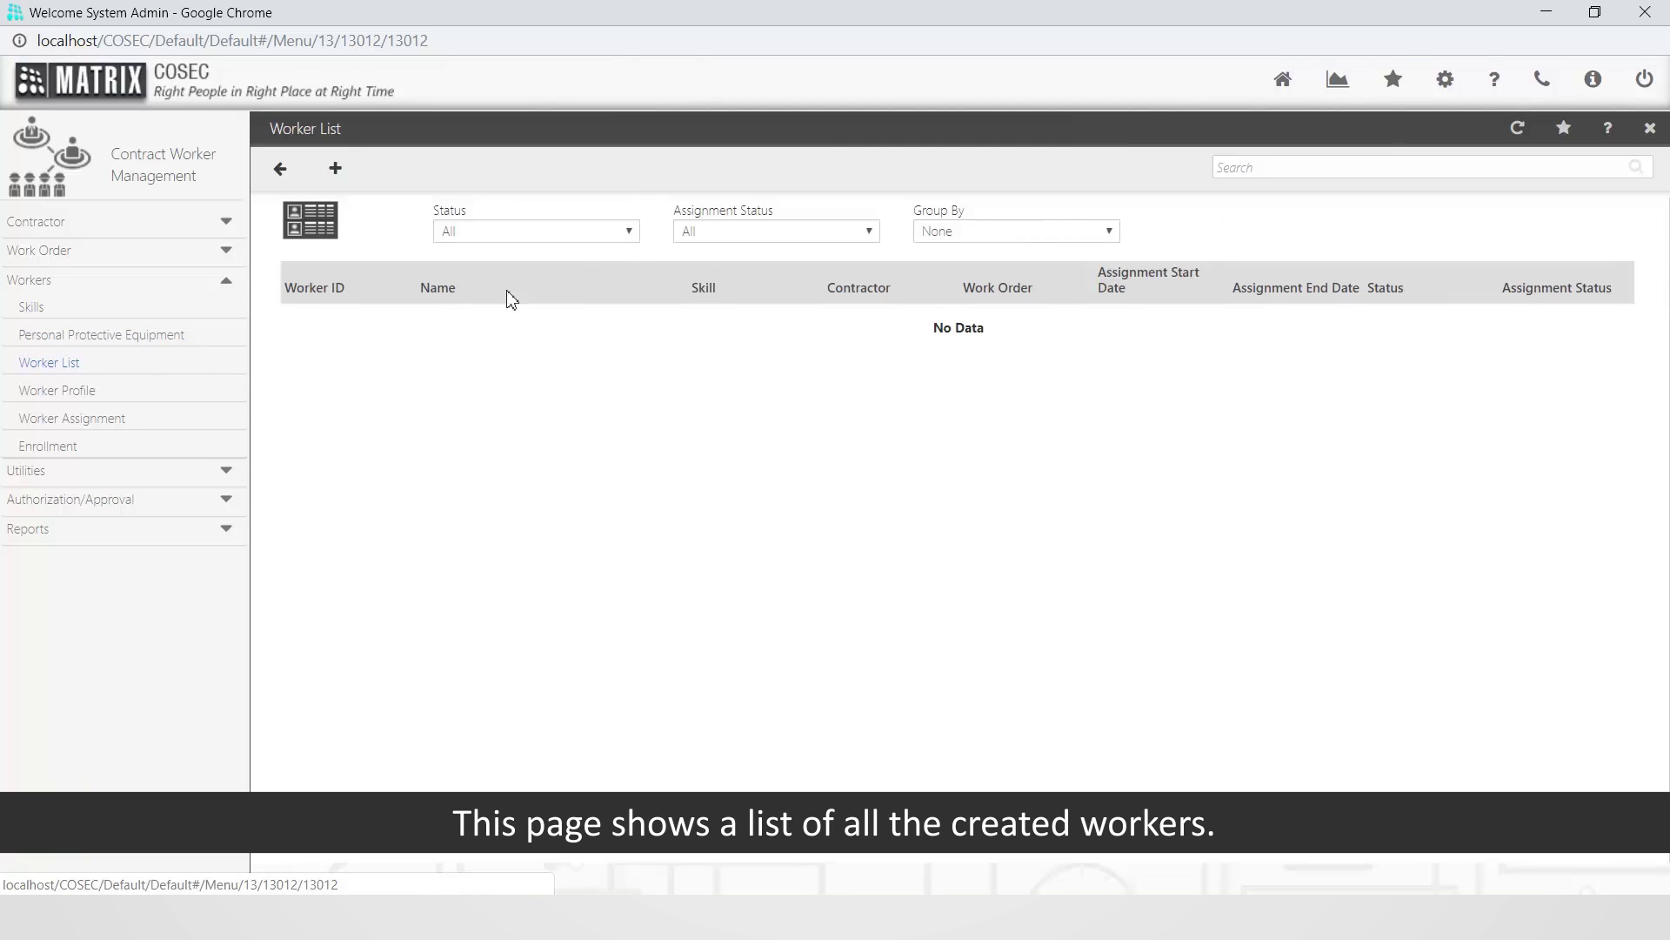
{"action": "left_click", "coordinate": [628, 232]}
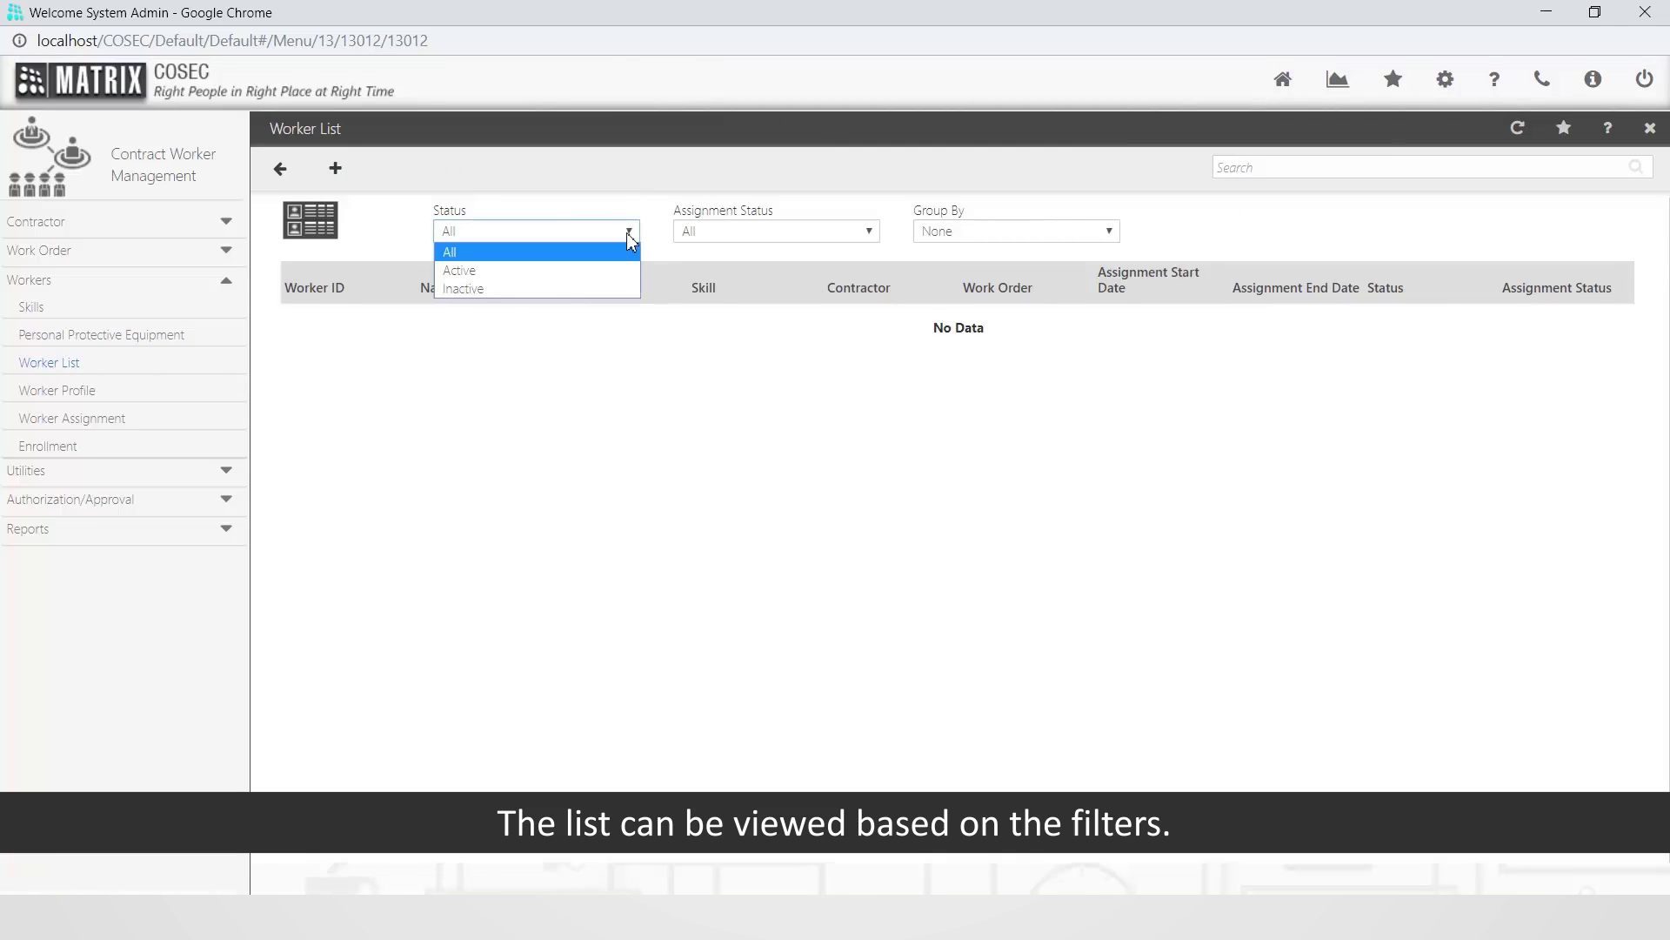
{"action": "left_click", "coordinate": [627, 233]}
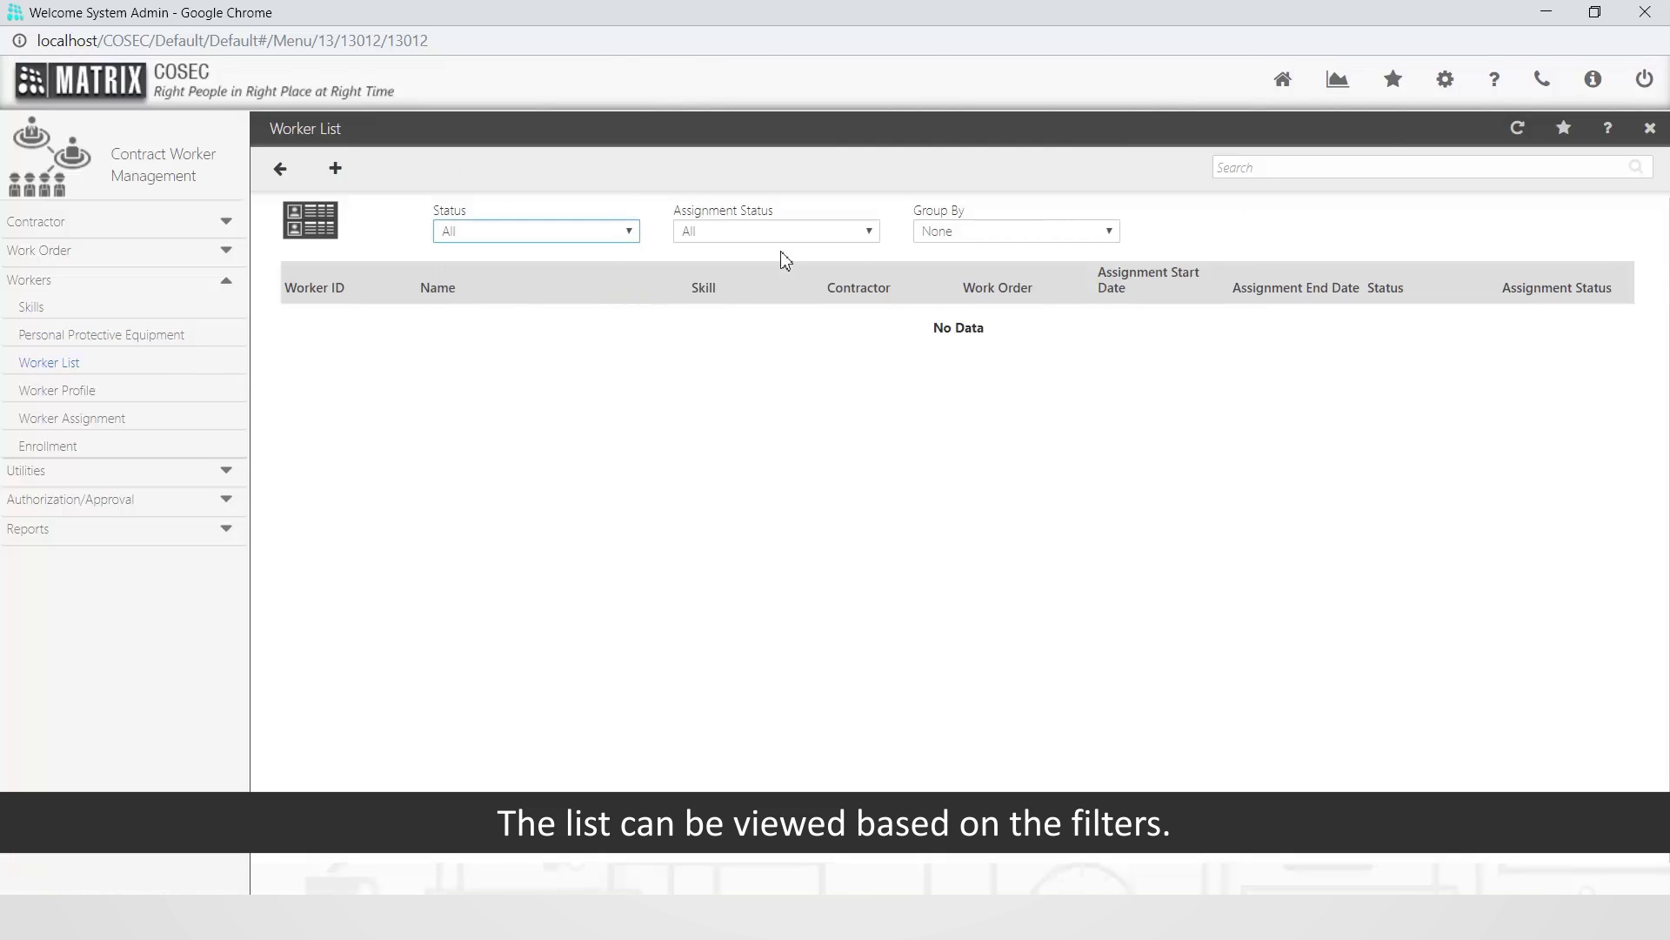
{"action": "left_click", "coordinate": [869, 233]}
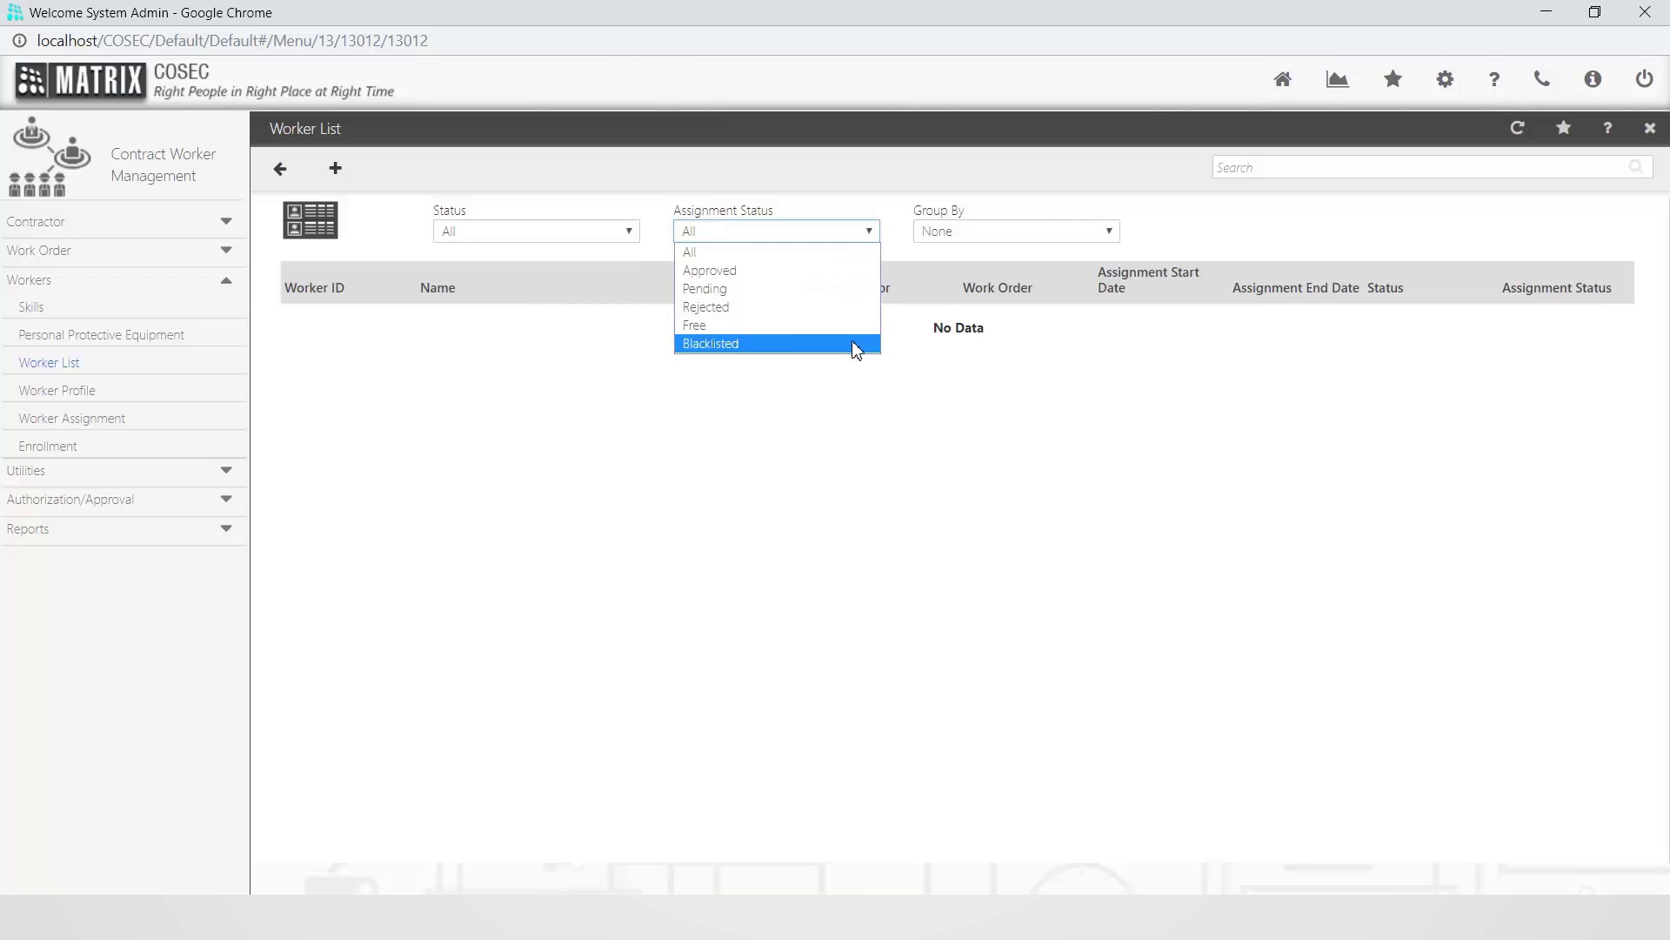
{"action": "left_click", "coordinate": [866, 253]}
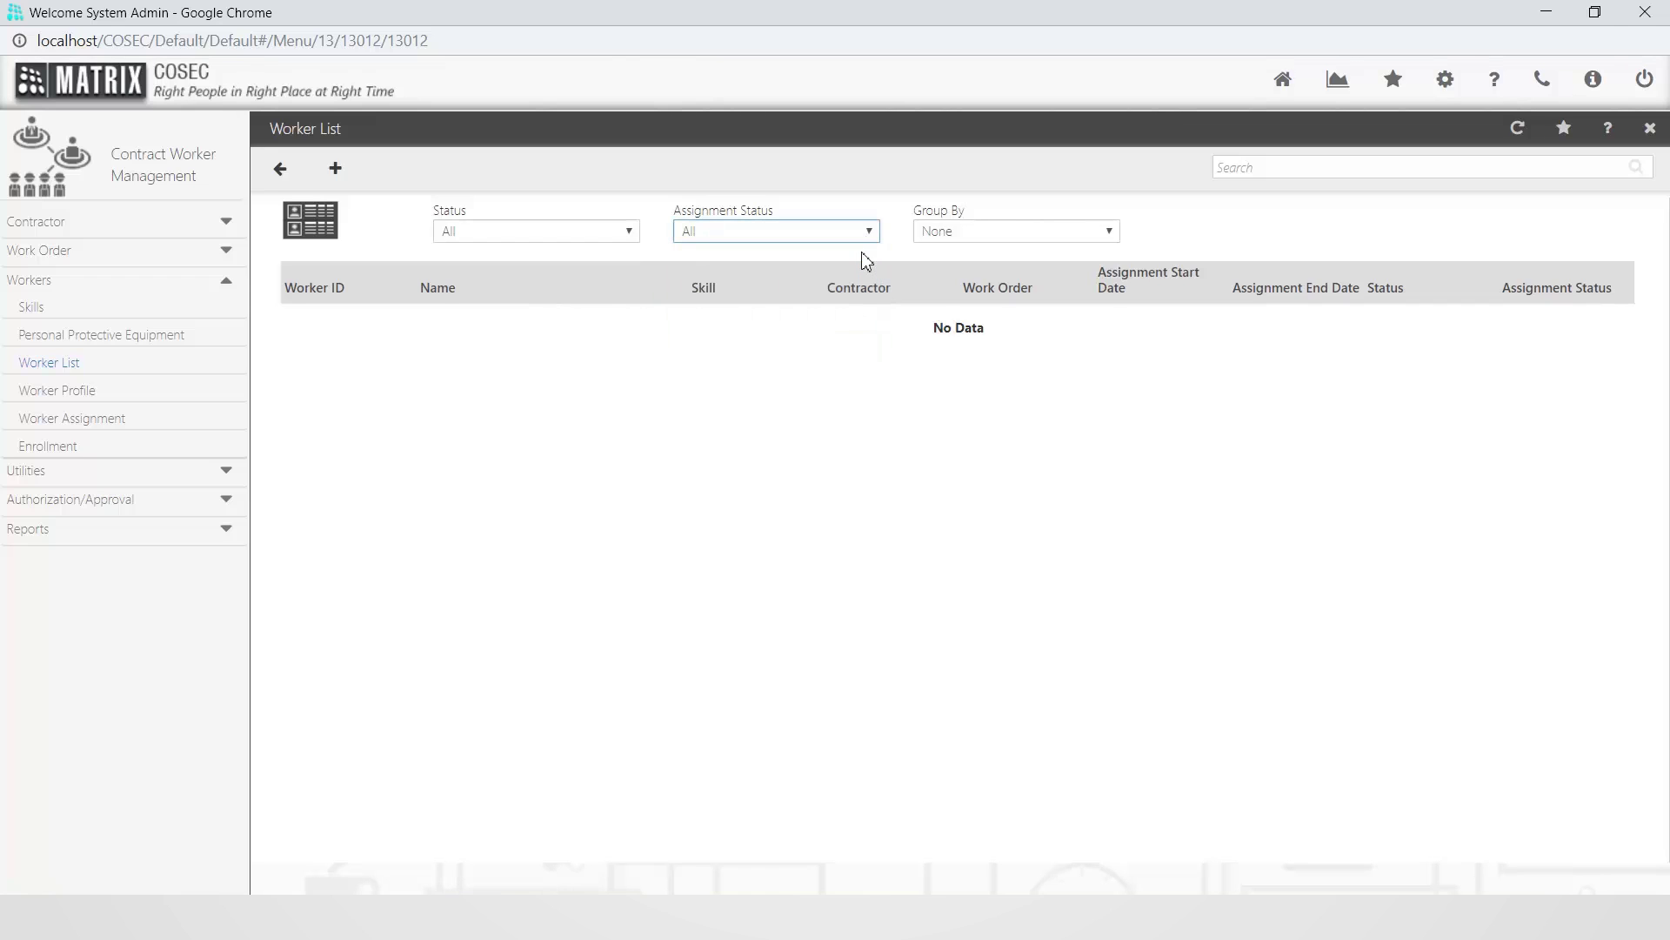
{"action": "left_click", "coordinate": [1091, 232]}
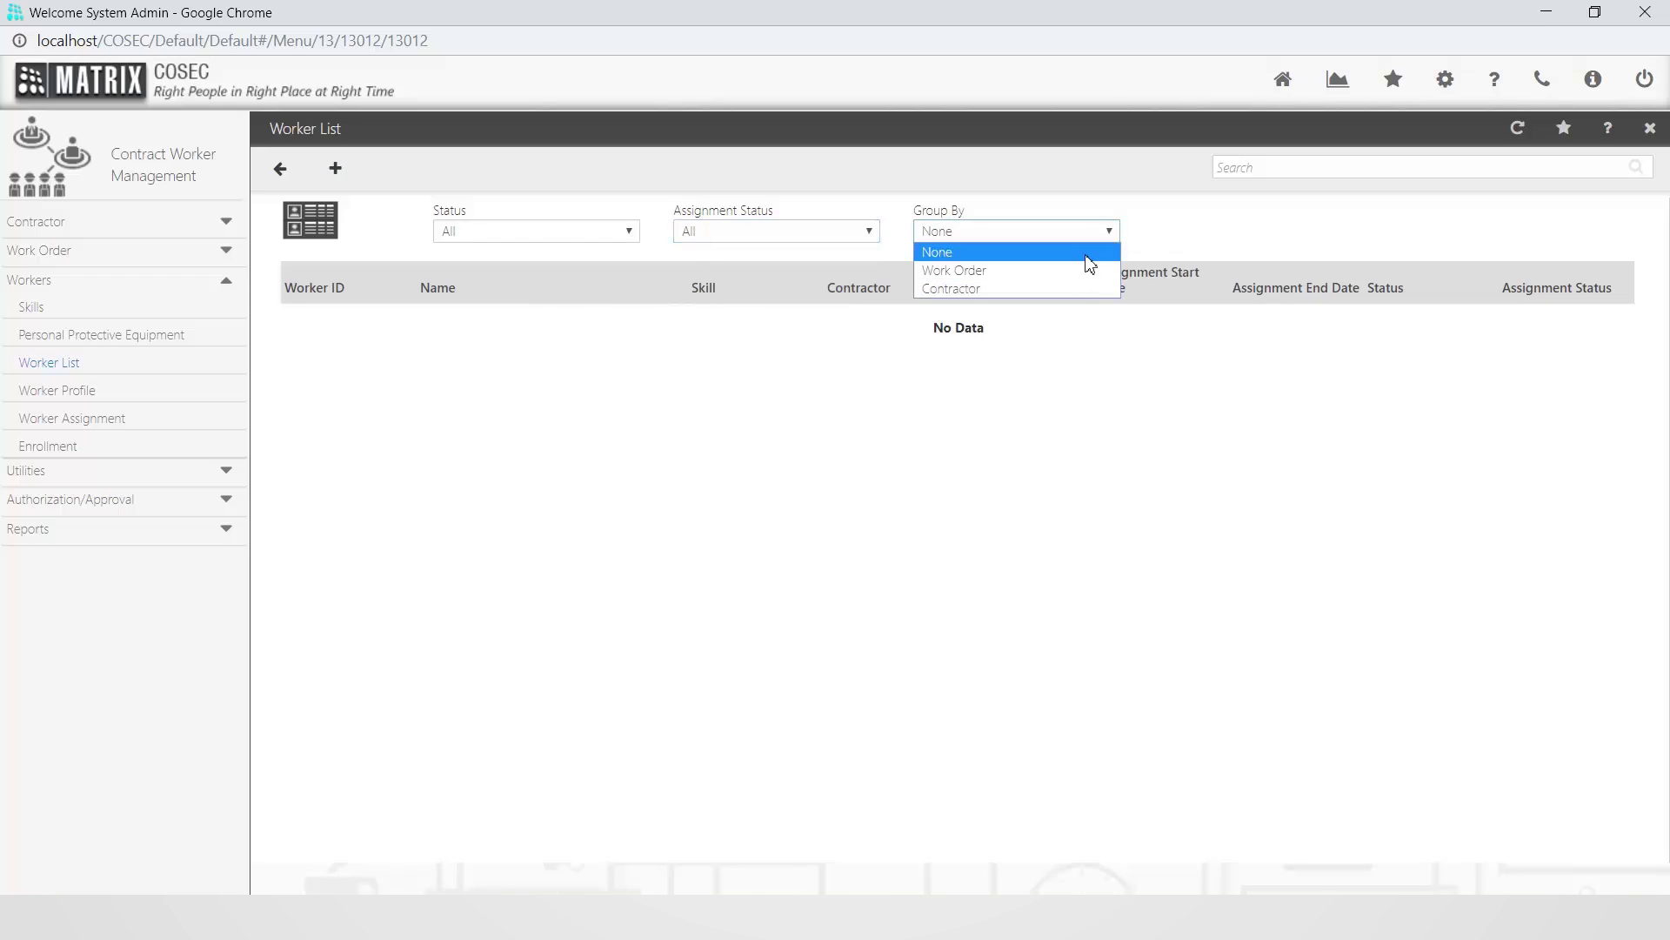
{"action": "left_click", "coordinate": [1085, 255]}
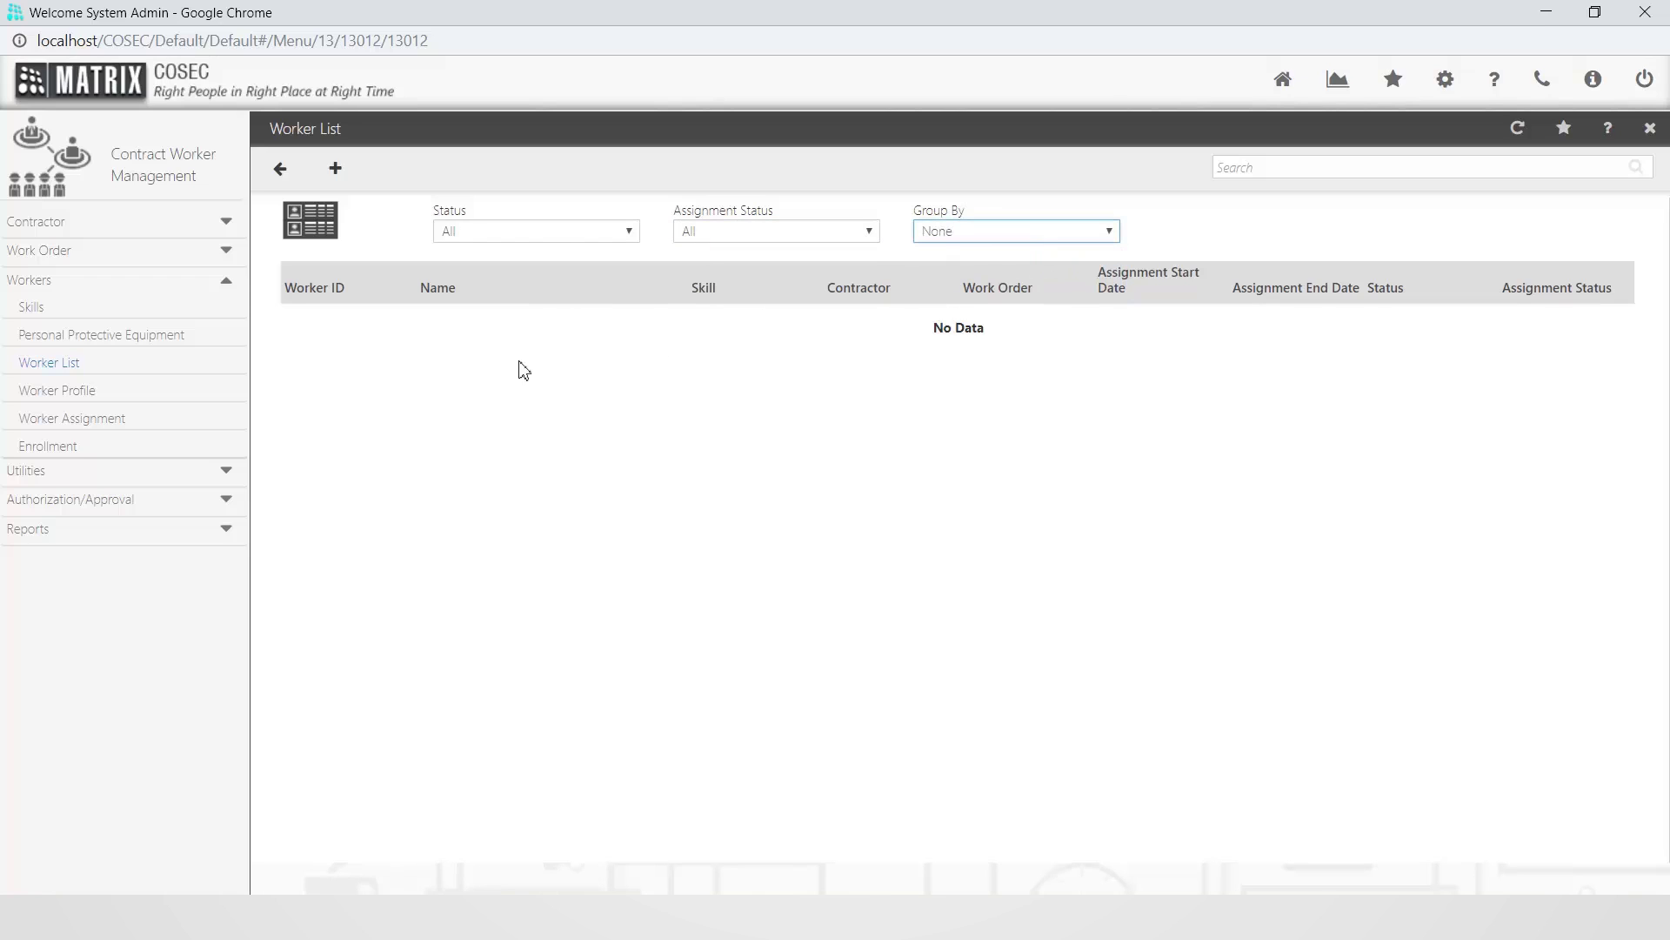
- Start a new active worker profile and enter the worker's ID and name
{"action": "left_click", "coordinate": [81, 393]}
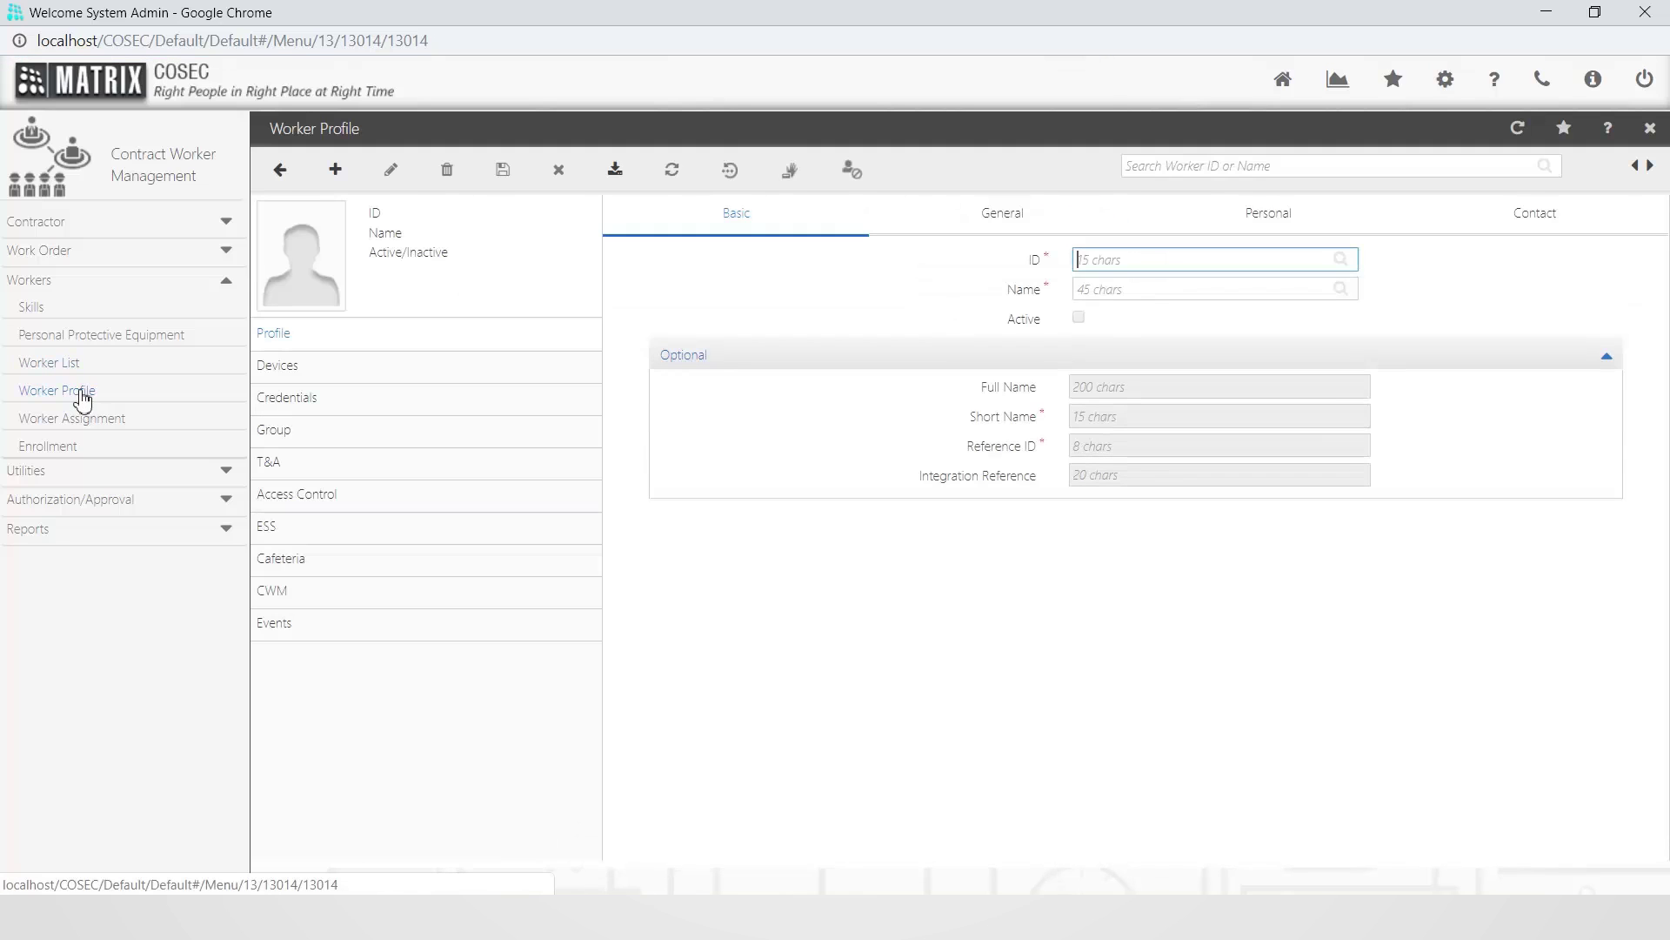
{"action": "left_click", "coordinate": [345, 181]}
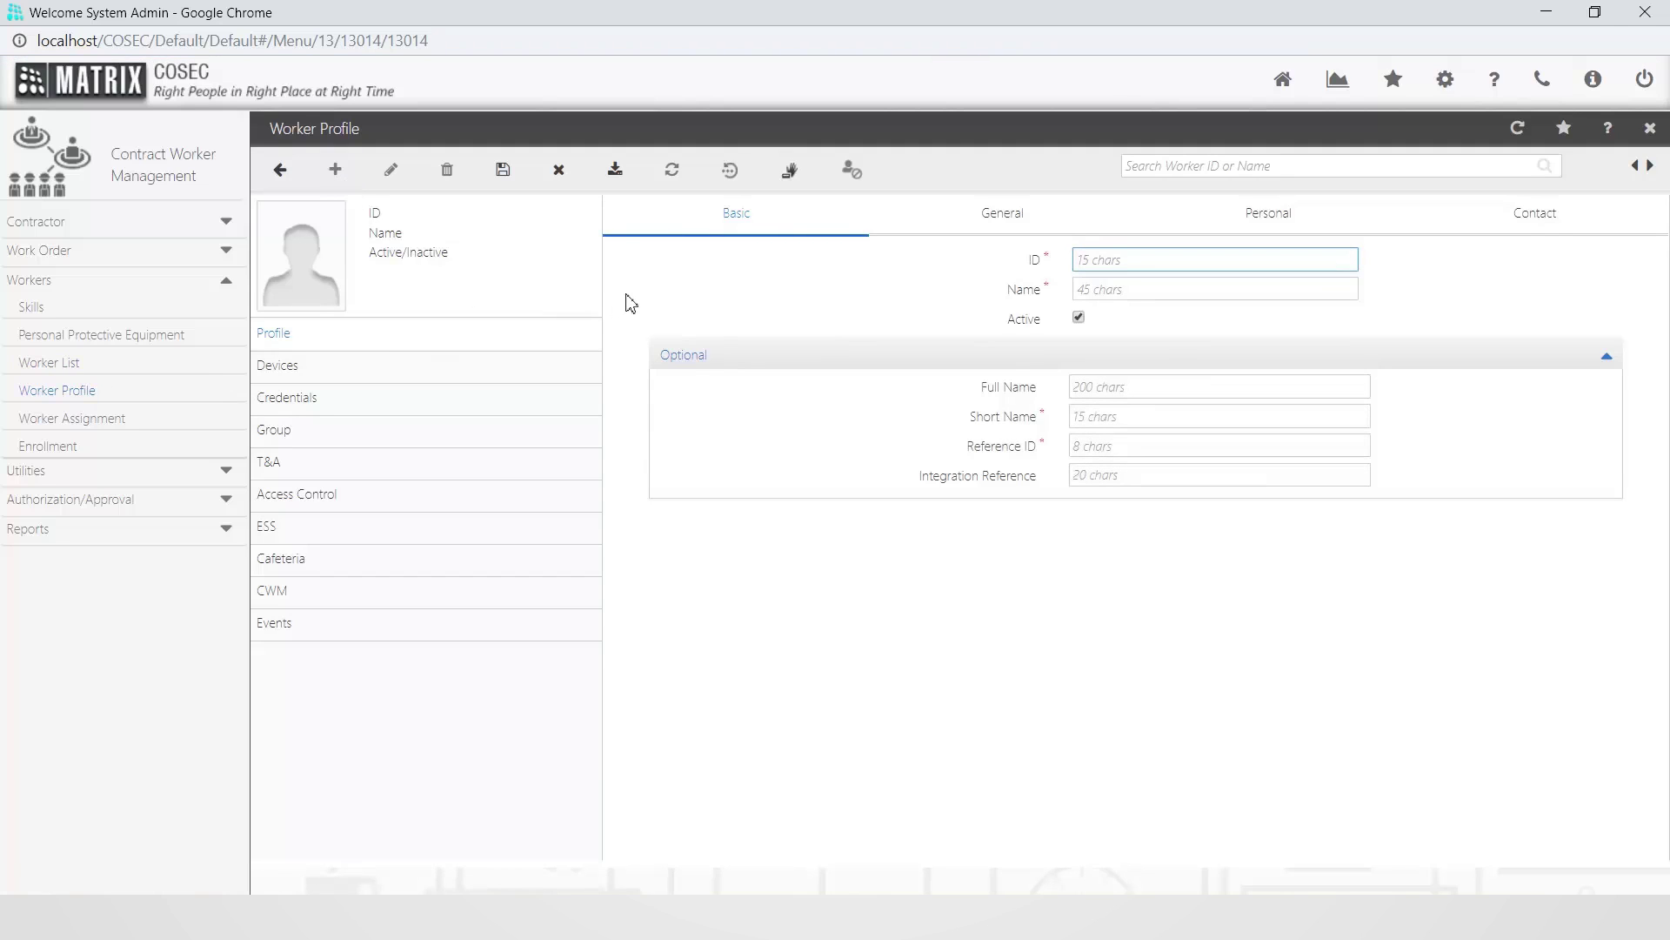
{"action": "type", "text": "1234"}
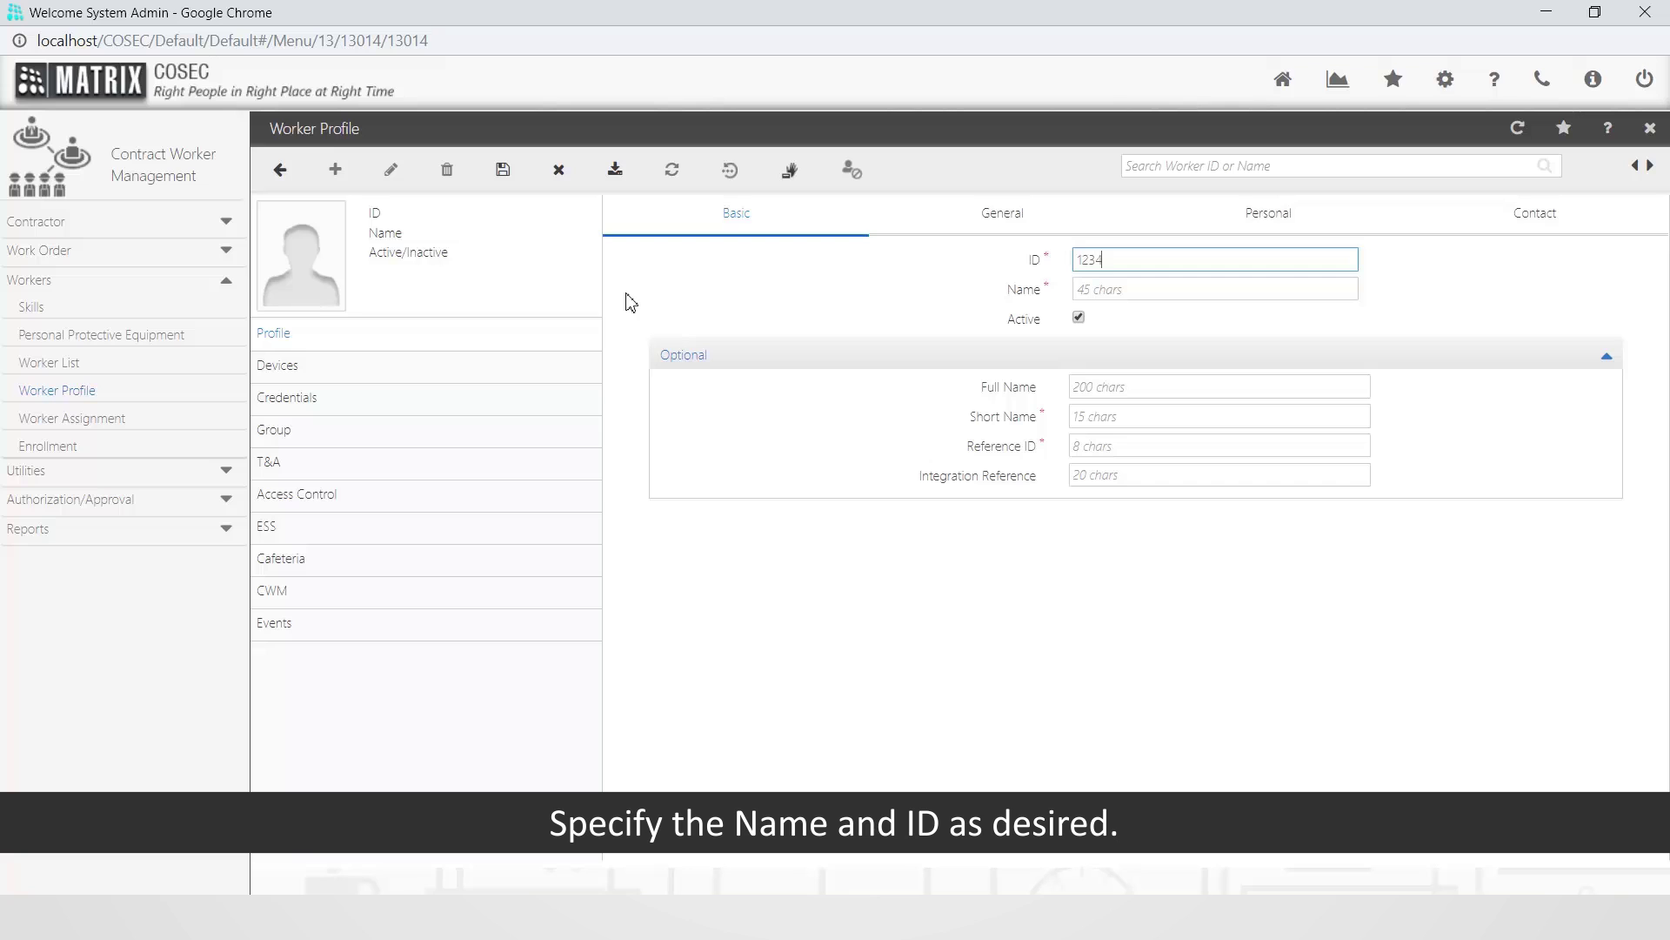
{"action": "key", "text": "Tab"}
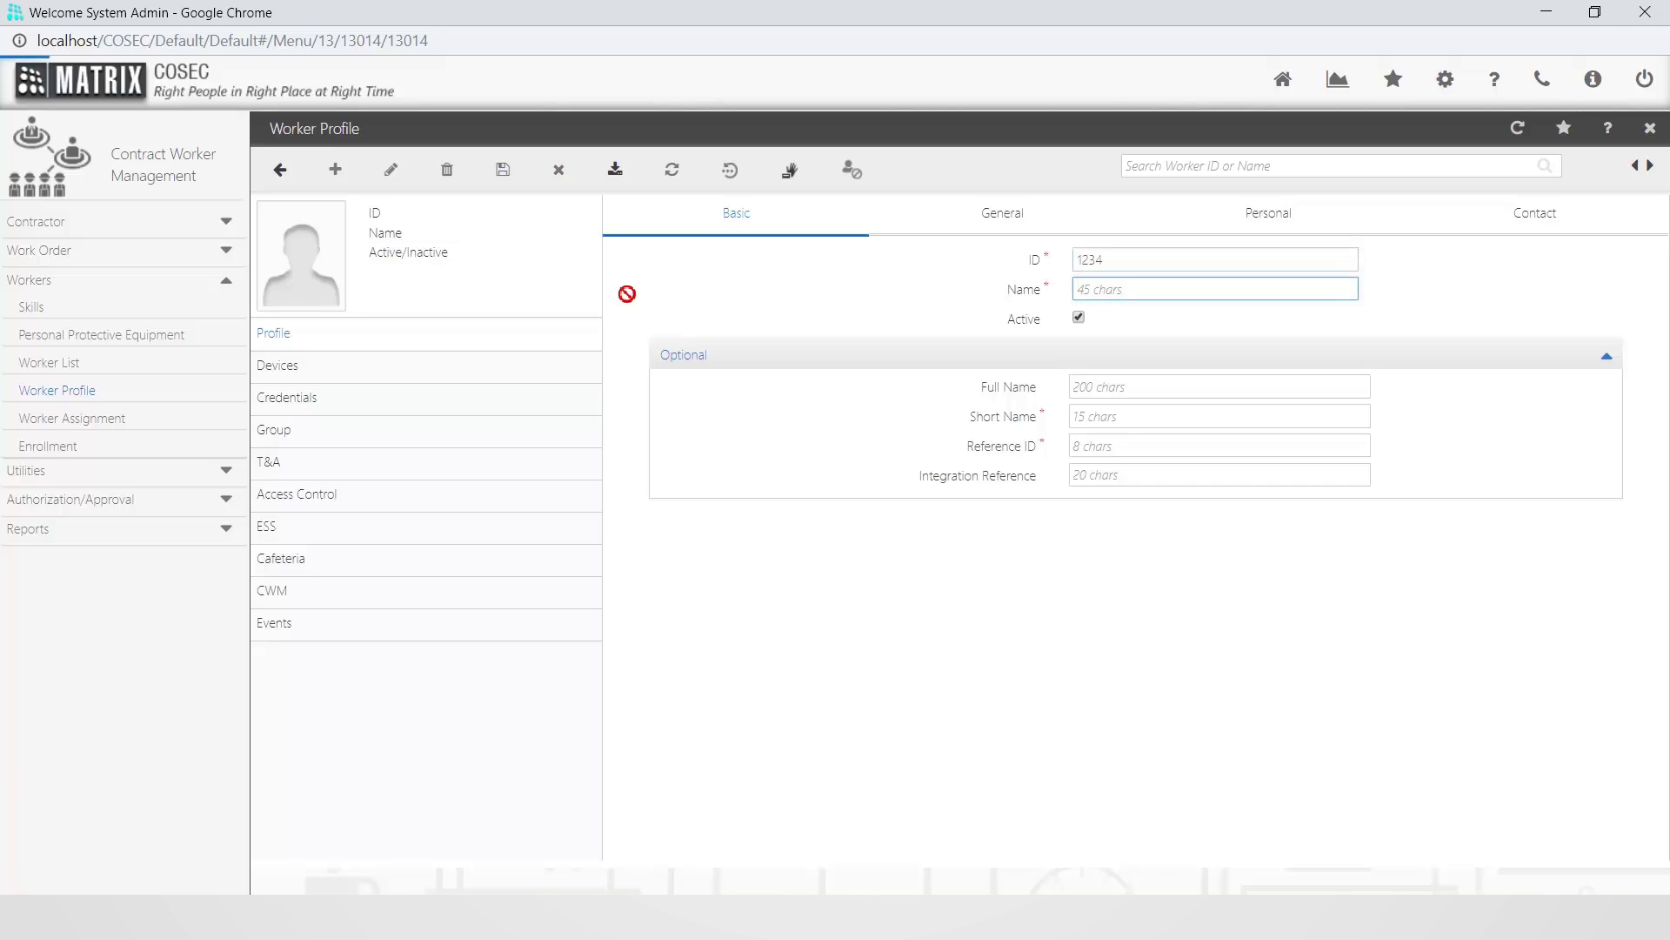
{"action": "type", "text": "Dan"}
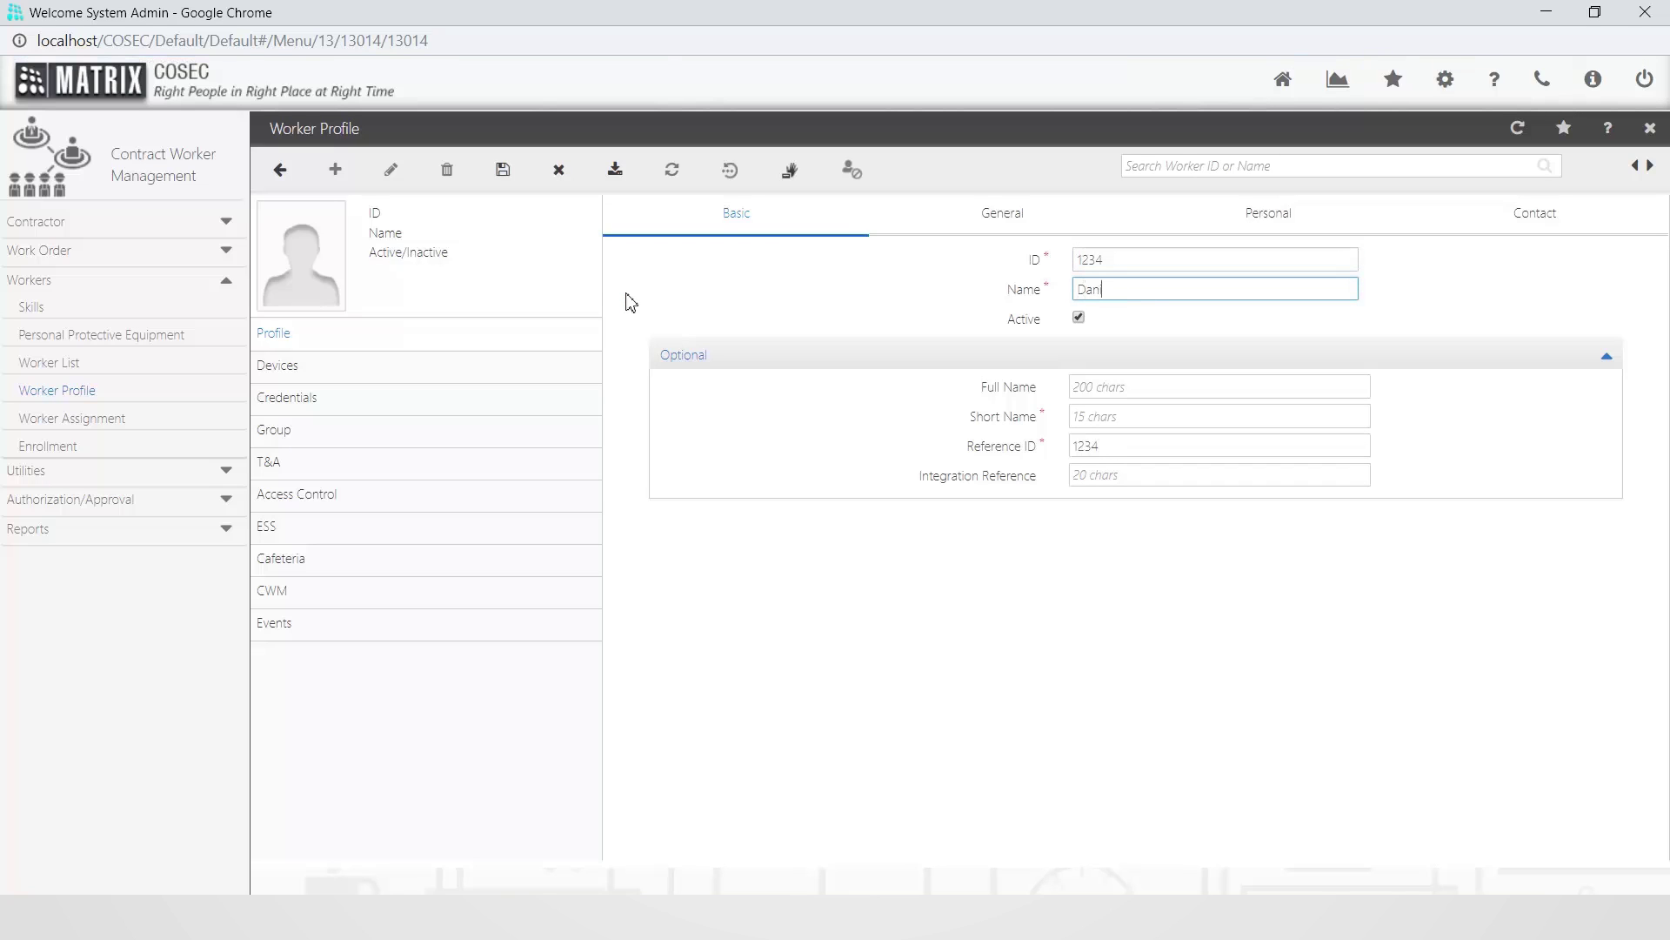
{"action": "type", "text": "iel"}
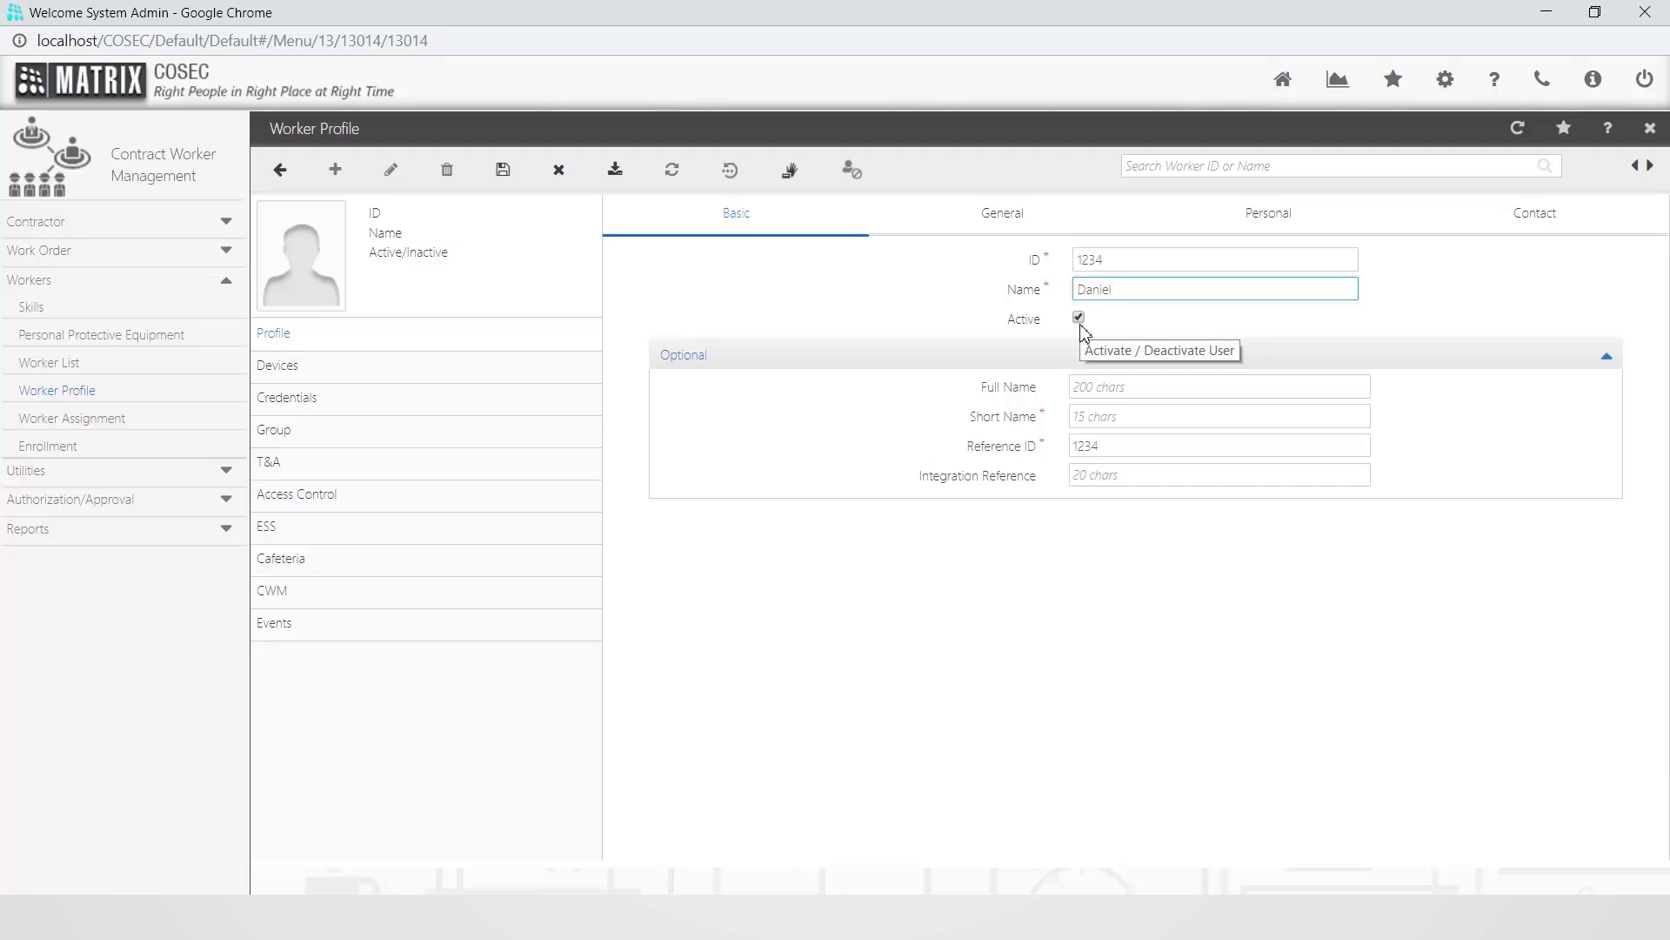
- Set the worker's CWM assignment to Engineering Skill and contractor PQR, and save the profile
{"action": "left_click", "coordinate": [275, 600]}
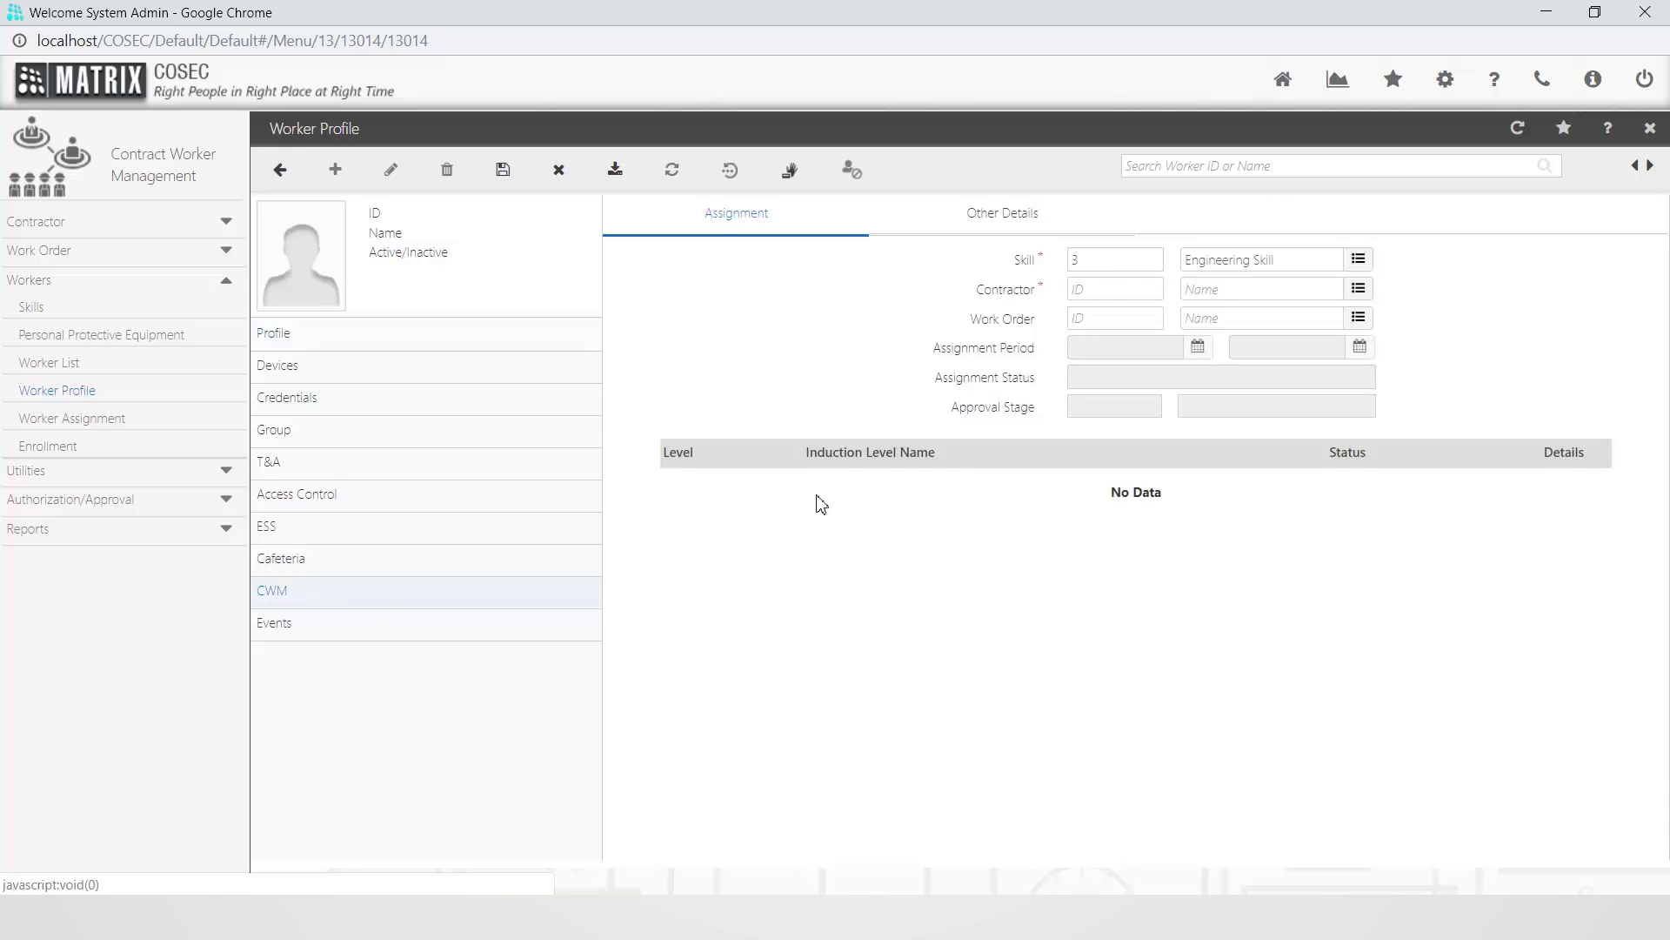
{"action": "left_click", "coordinate": [1358, 260]}
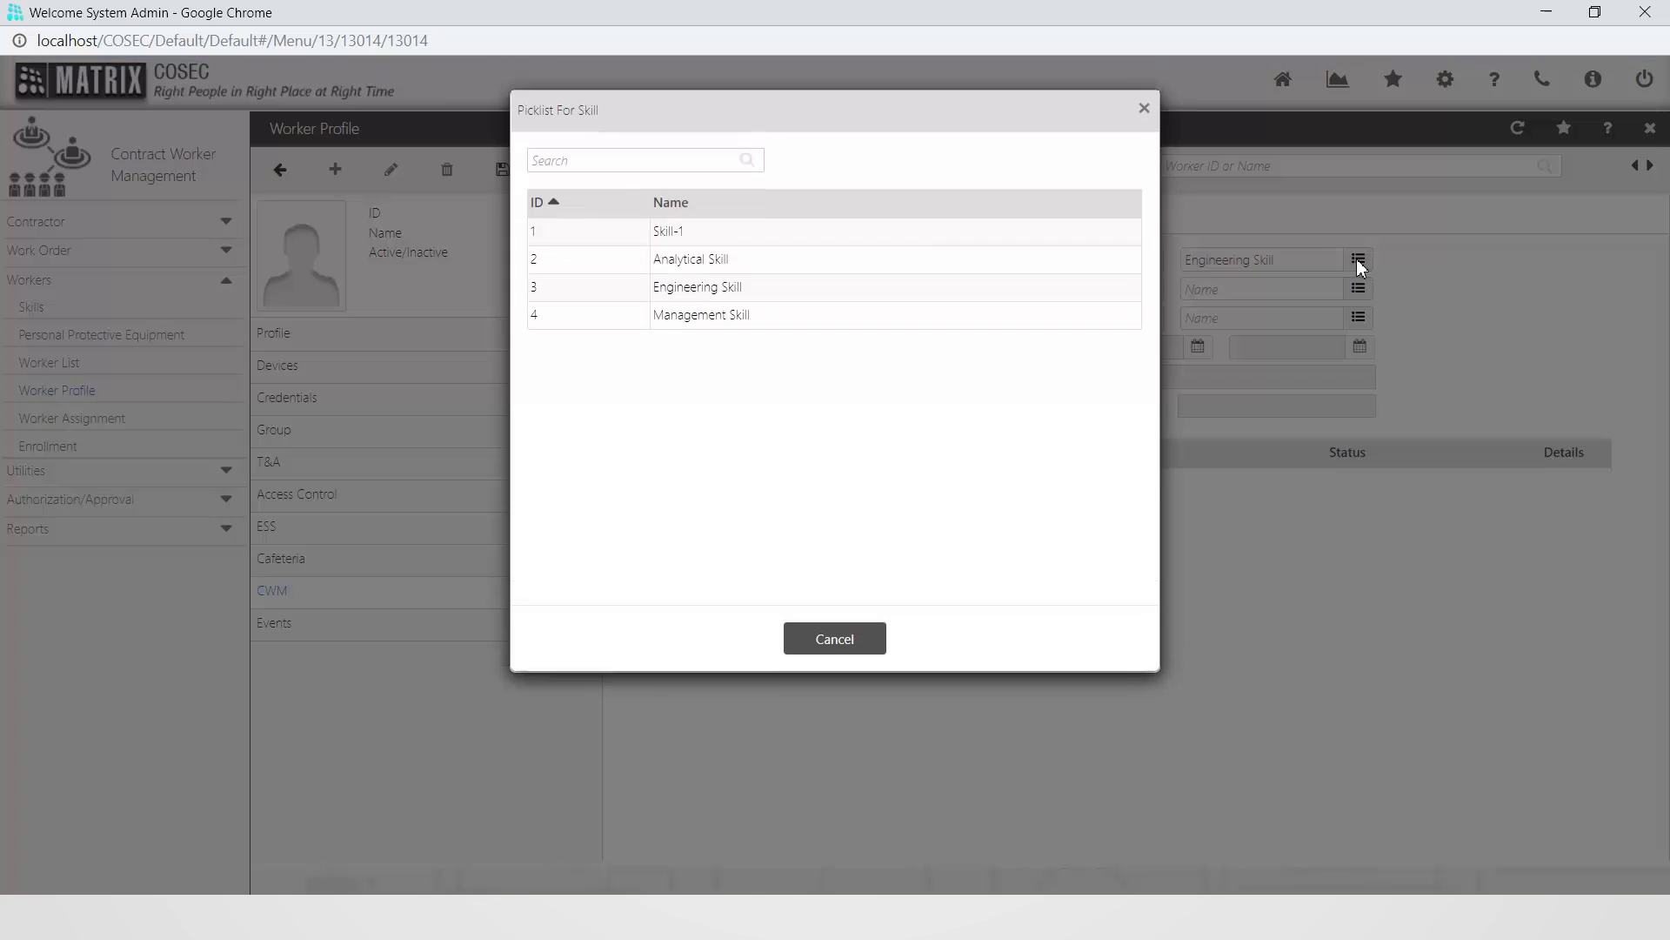
{"action": "left_click", "coordinate": [1046, 298]}
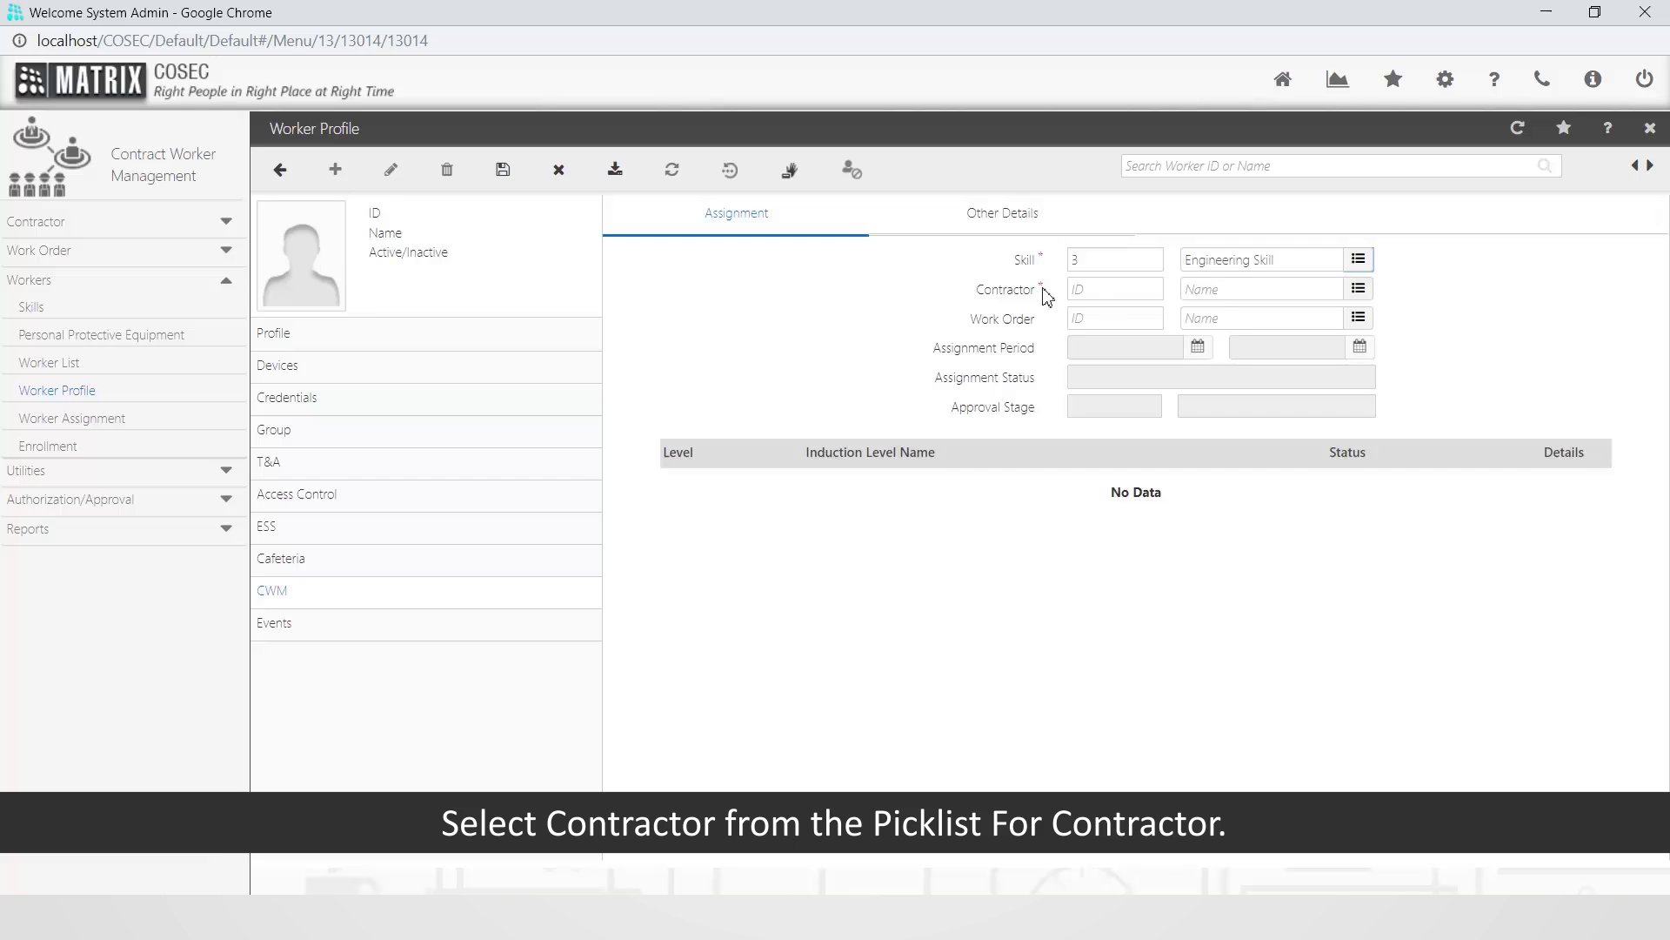
{"action": "left_click", "coordinate": [1355, 290]}
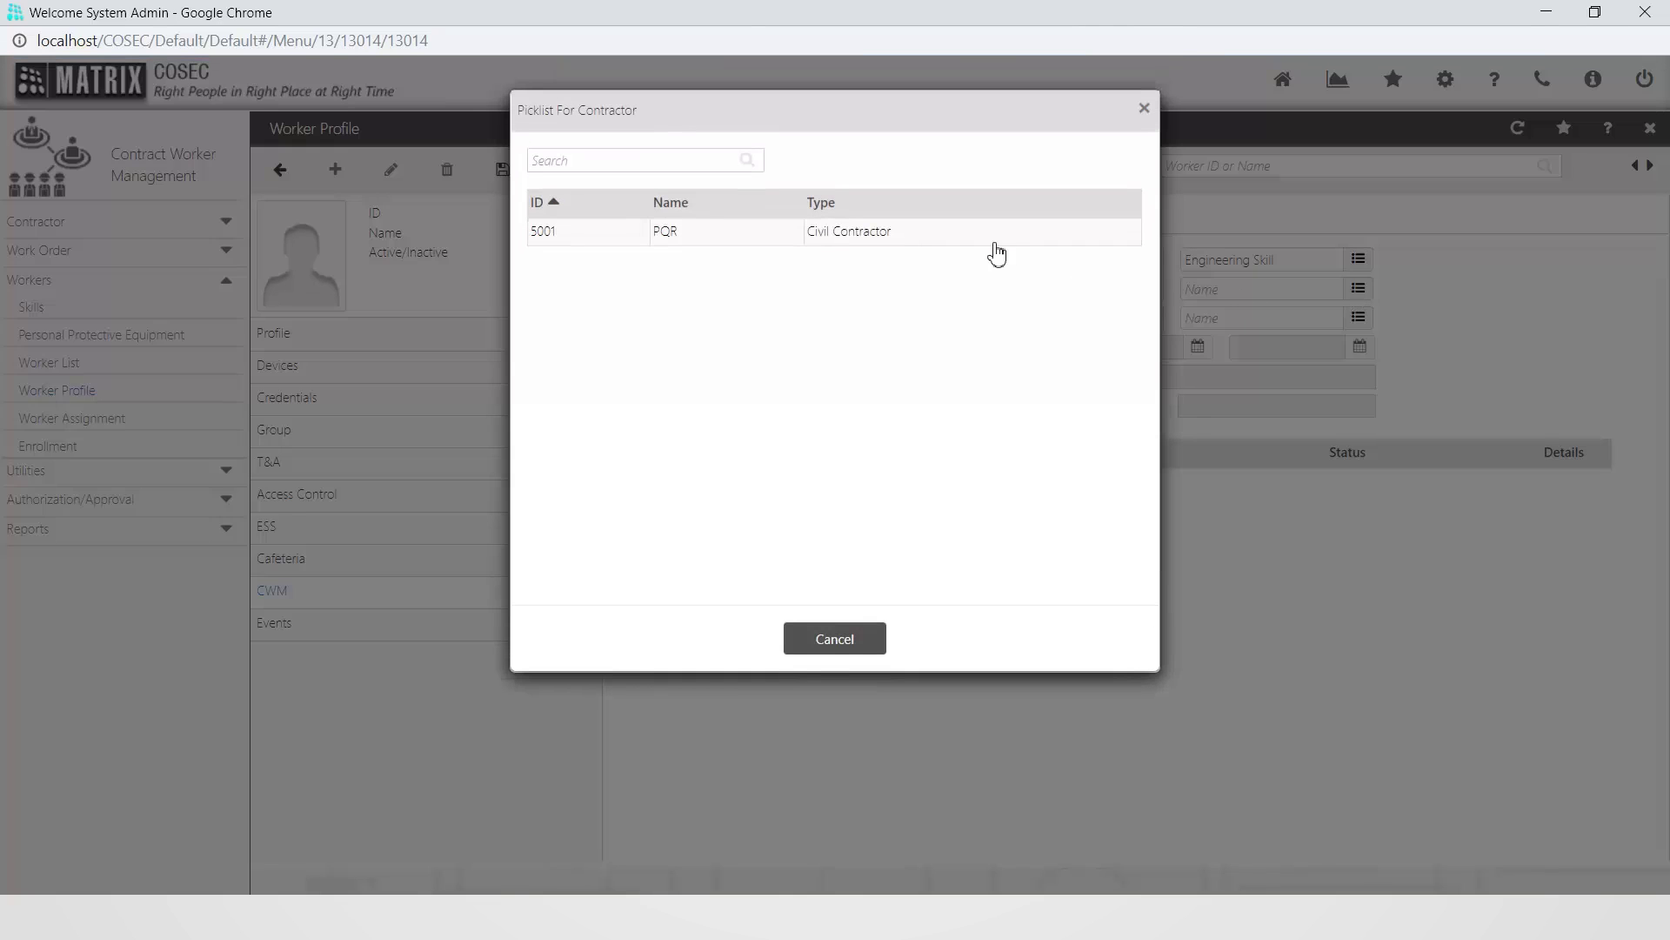
{"action": "left_click", "coordinate": [994, 235]}
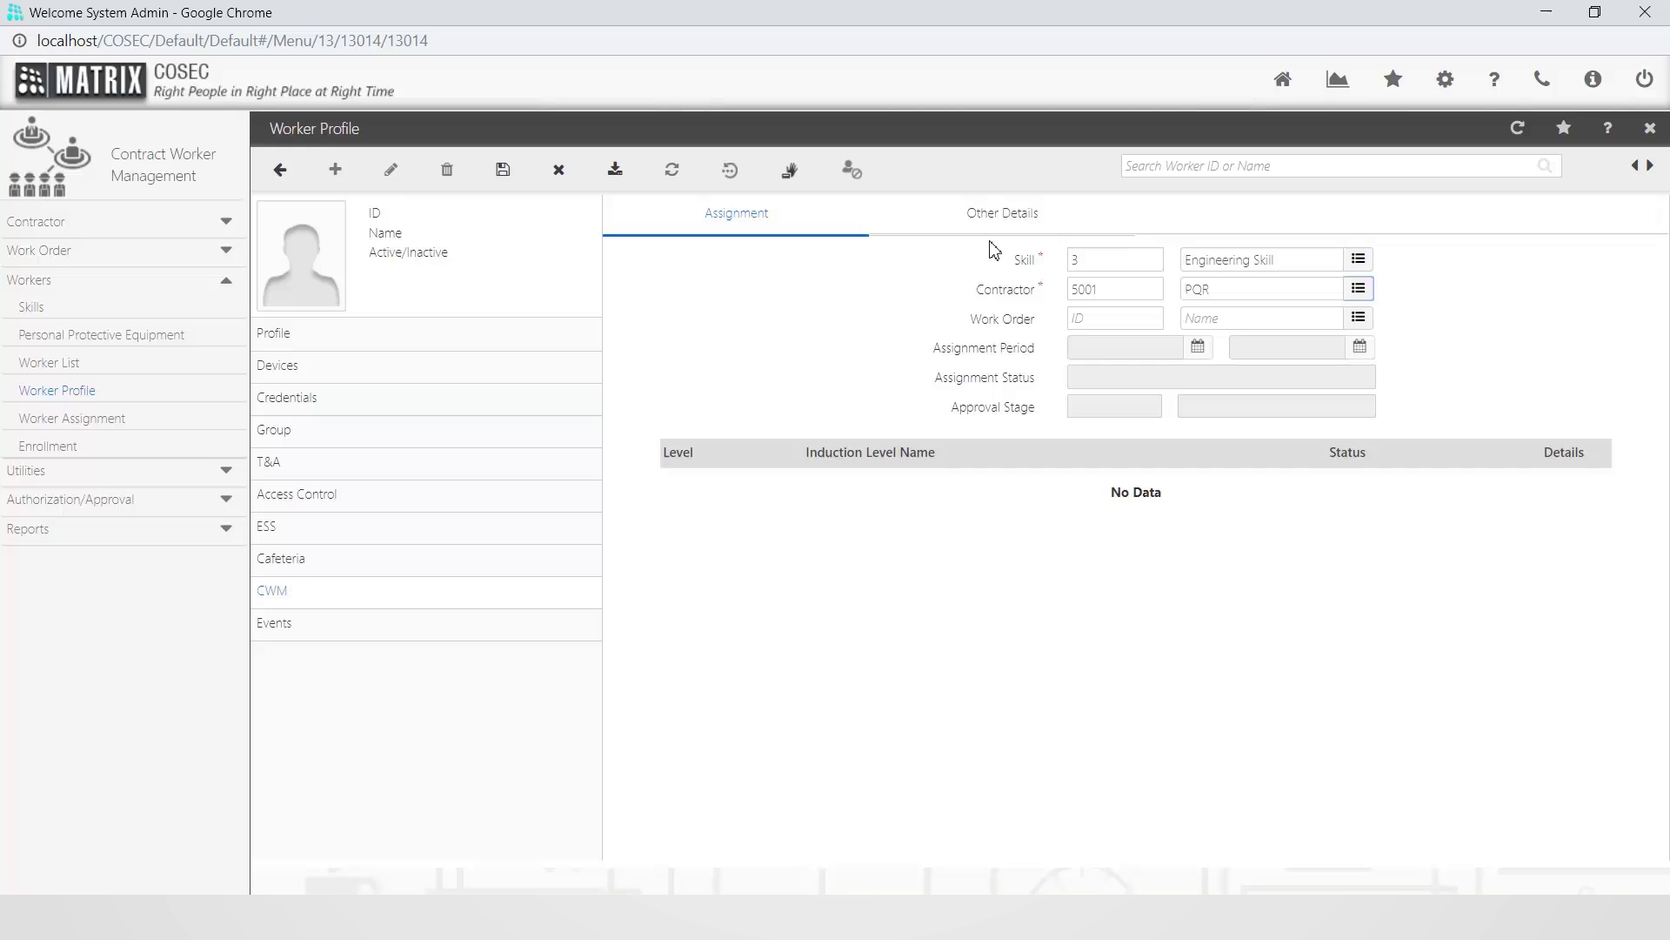
{"action": "left_click", "coordinate": [505, 172]}
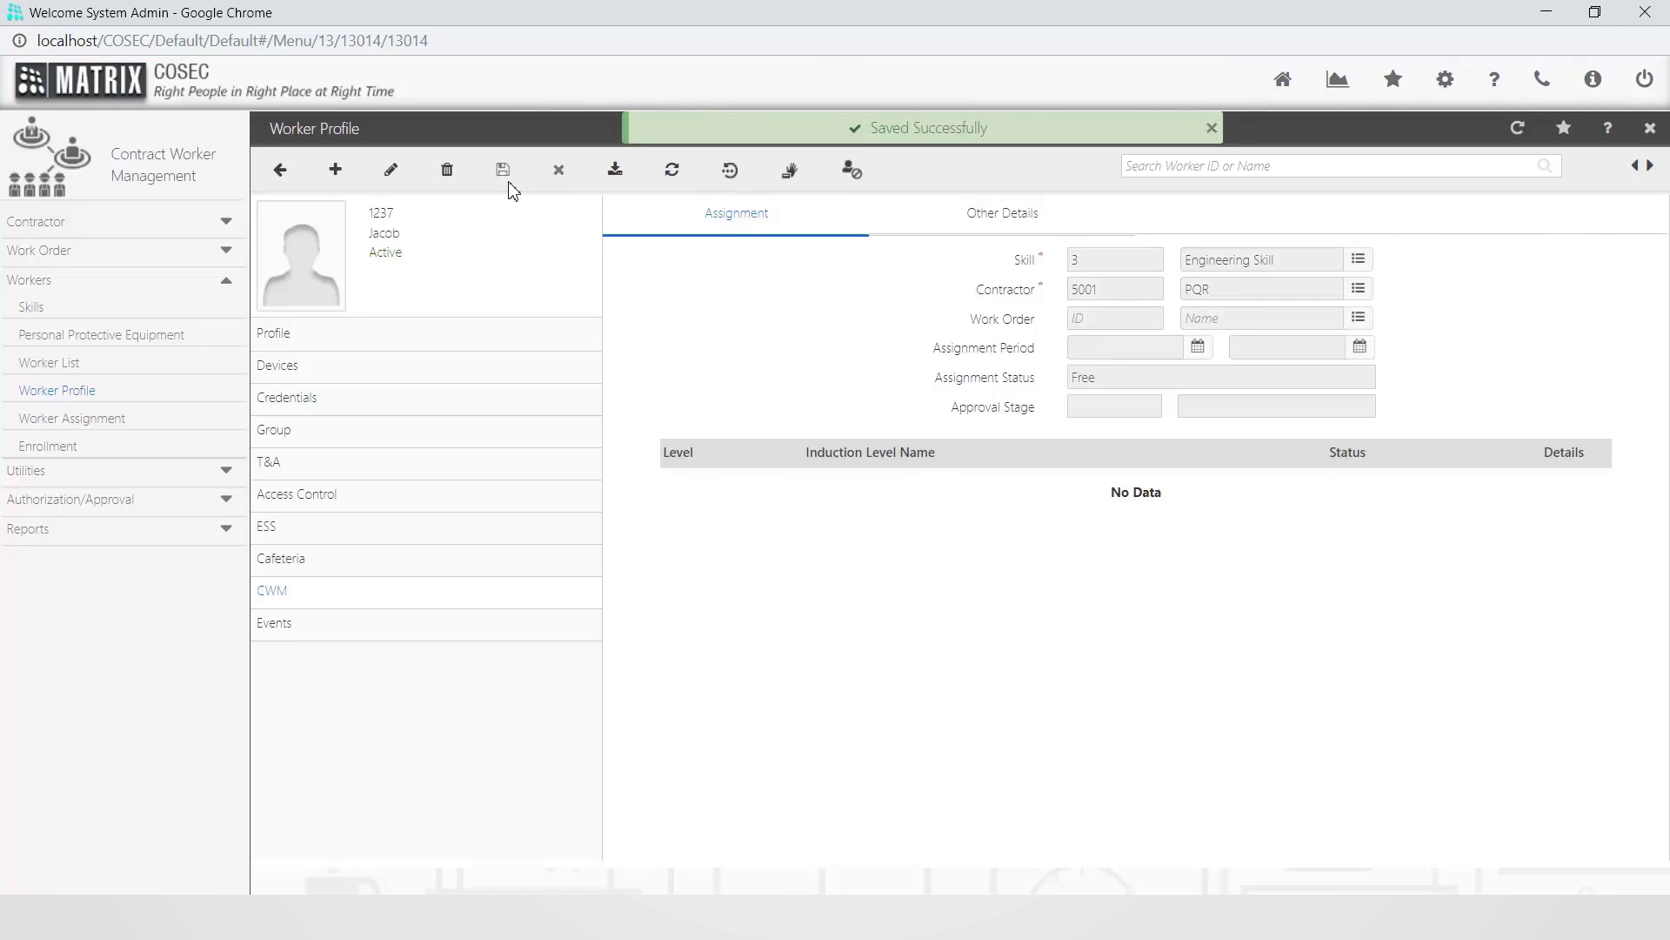
- Open the worker assignment for work order WO 1 and set its assignment period from 20/05/2019 to 30/06/2019
{"action": "left_click", "coordinate": [114, 421]}
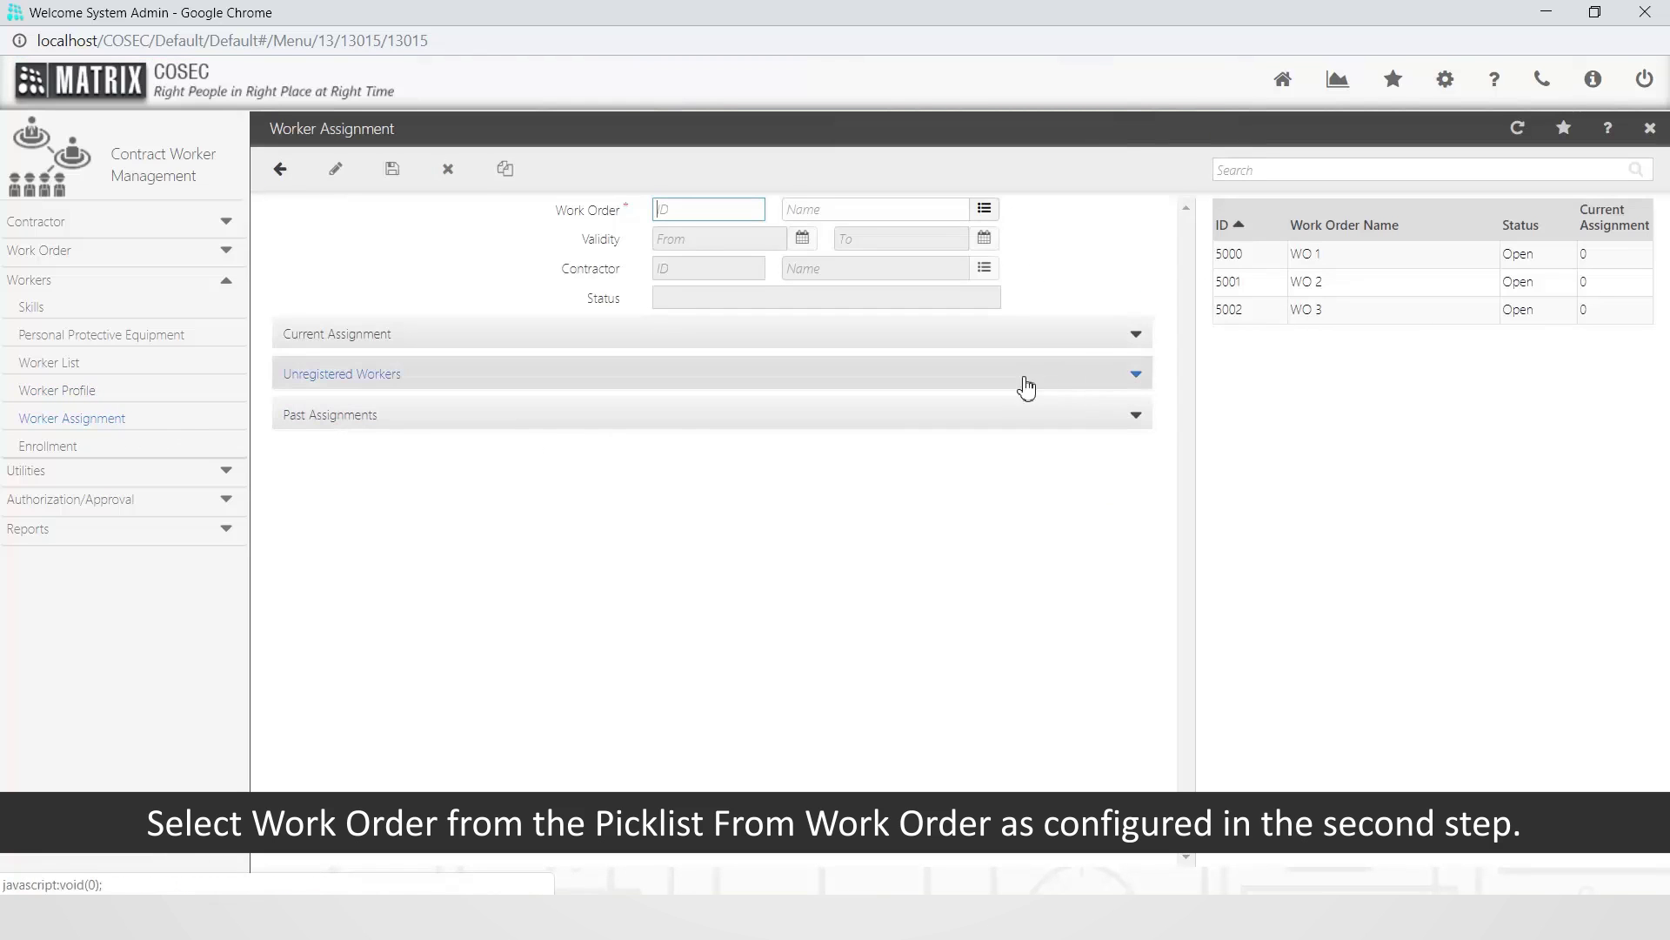
{"action": "left_click", "coordinate": [1281, 264]}
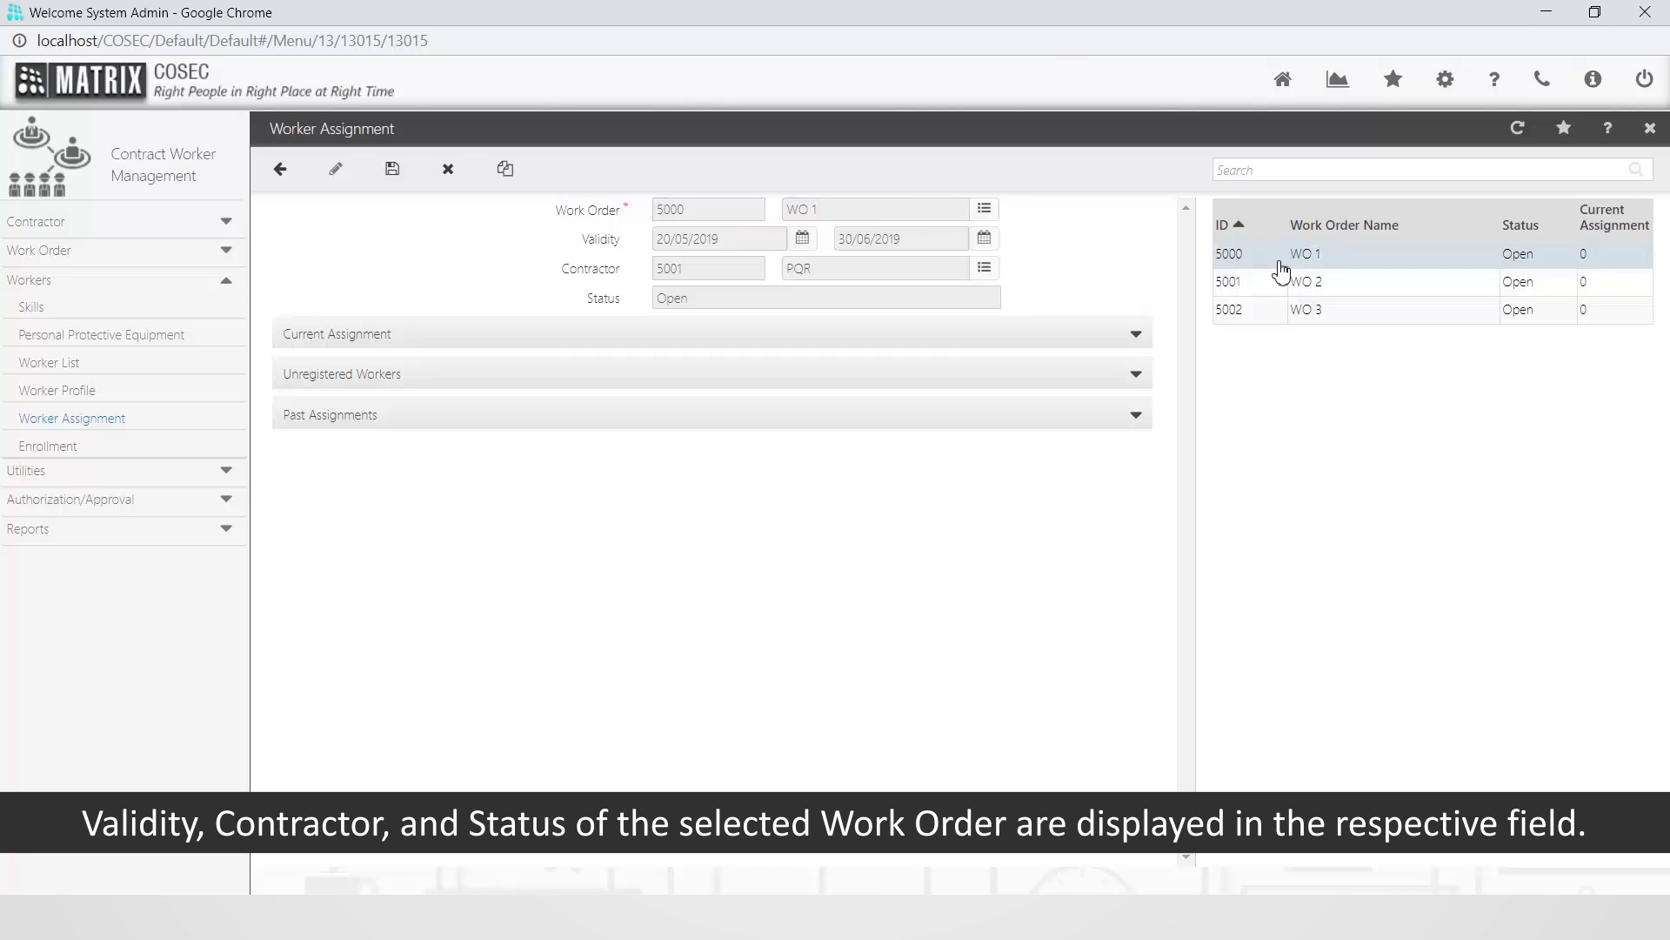
{"action": "left_click", "coordinate": [1126, 340]}
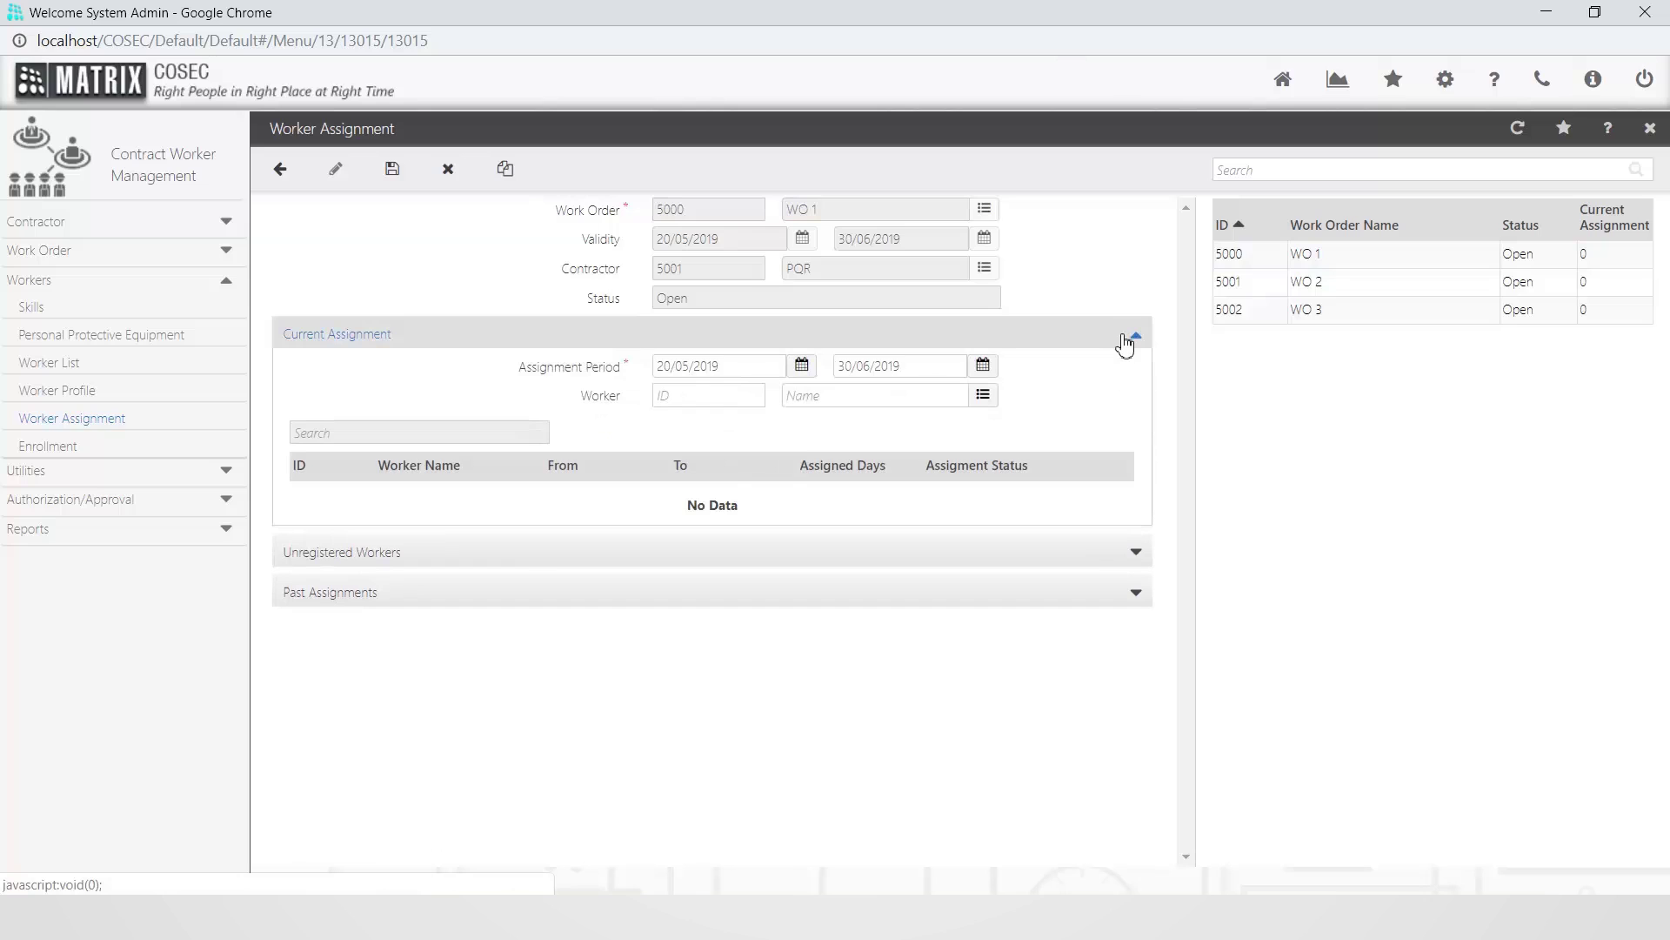
{"action": "left_click", "coordinate": [802, 367]}
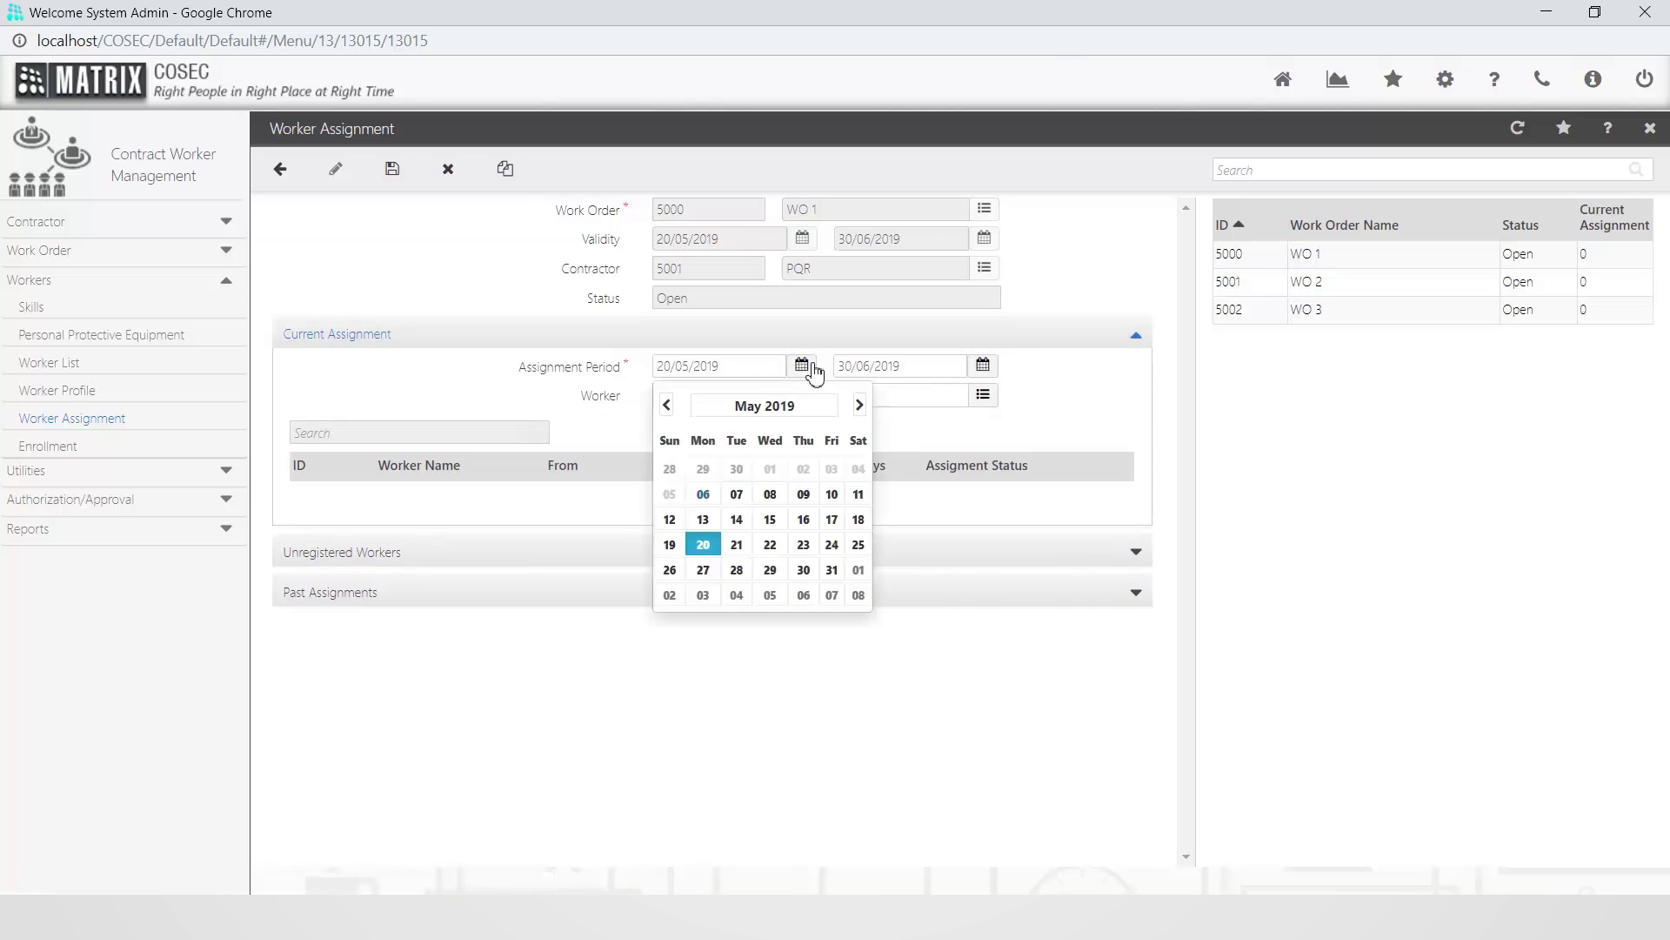
{"action": "left_click", "coordinate": [707, 548]}
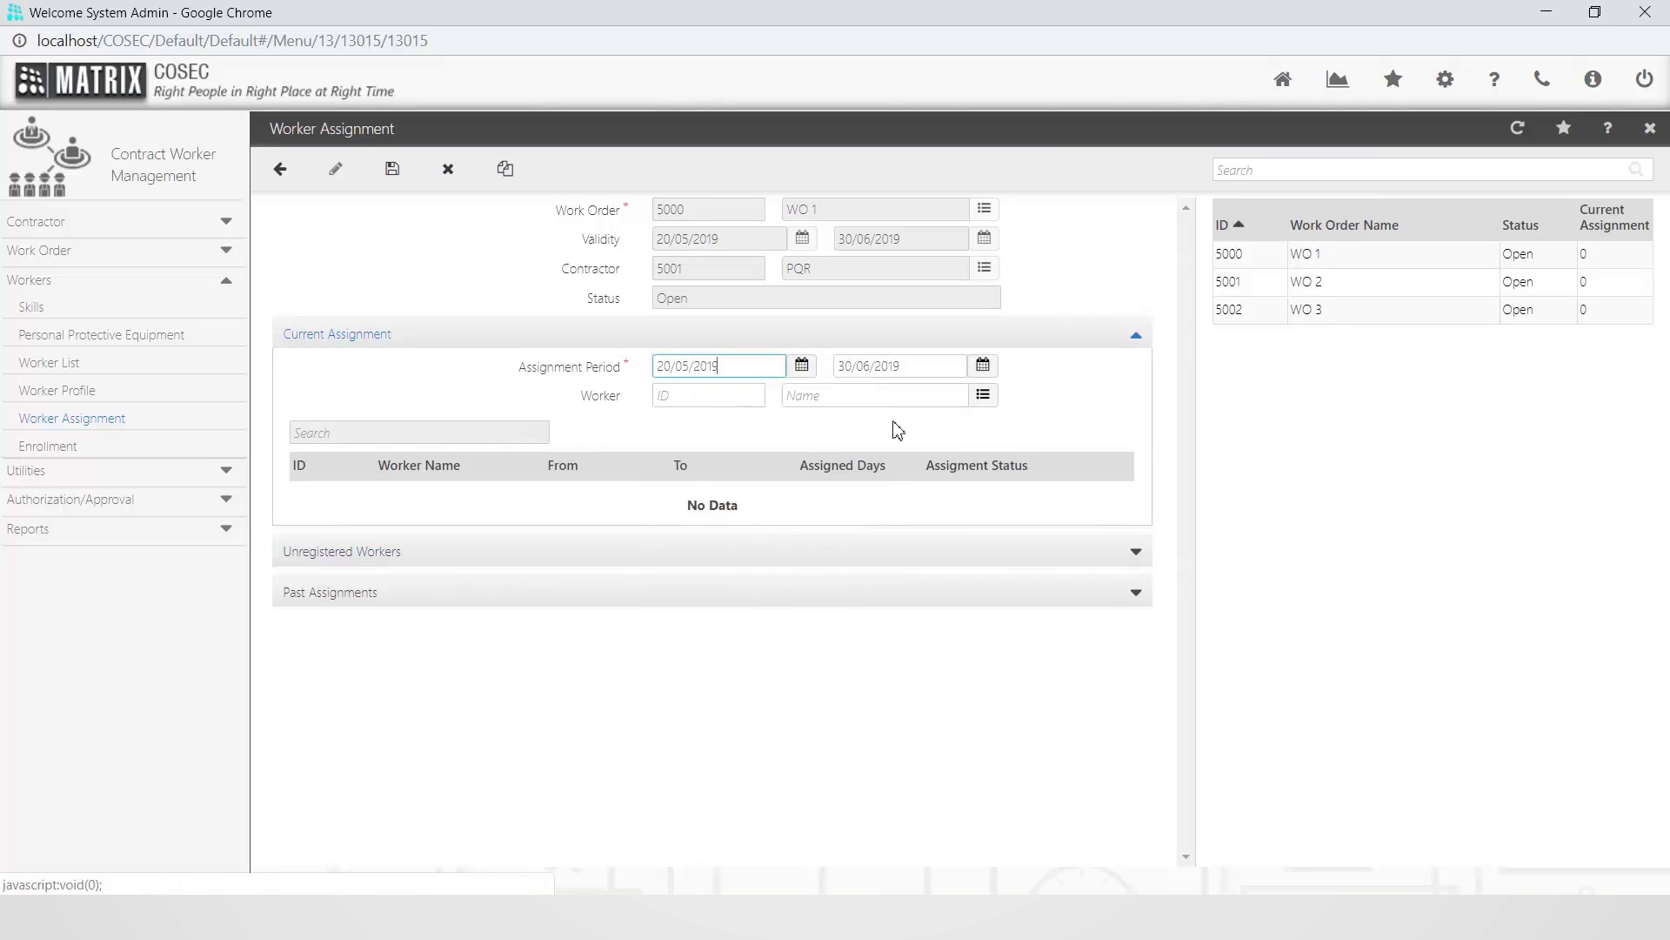
{"action": "left_click", "coordinate": [983, 370]}
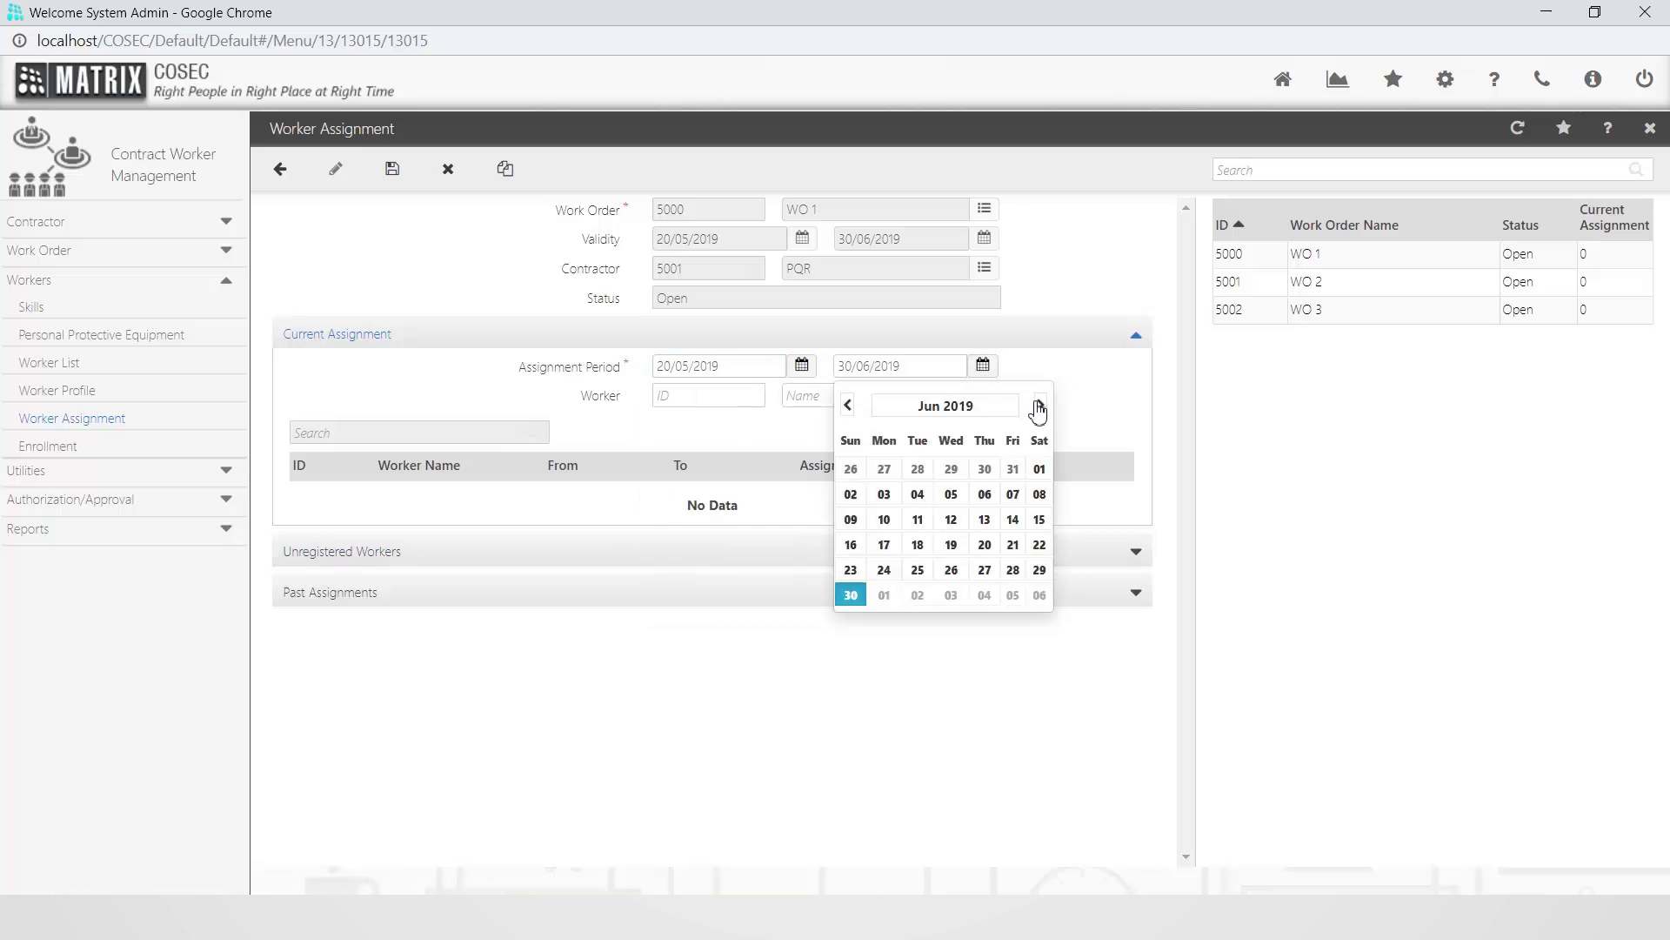
{"action": "left_click", "coordinate": [850, 595]}
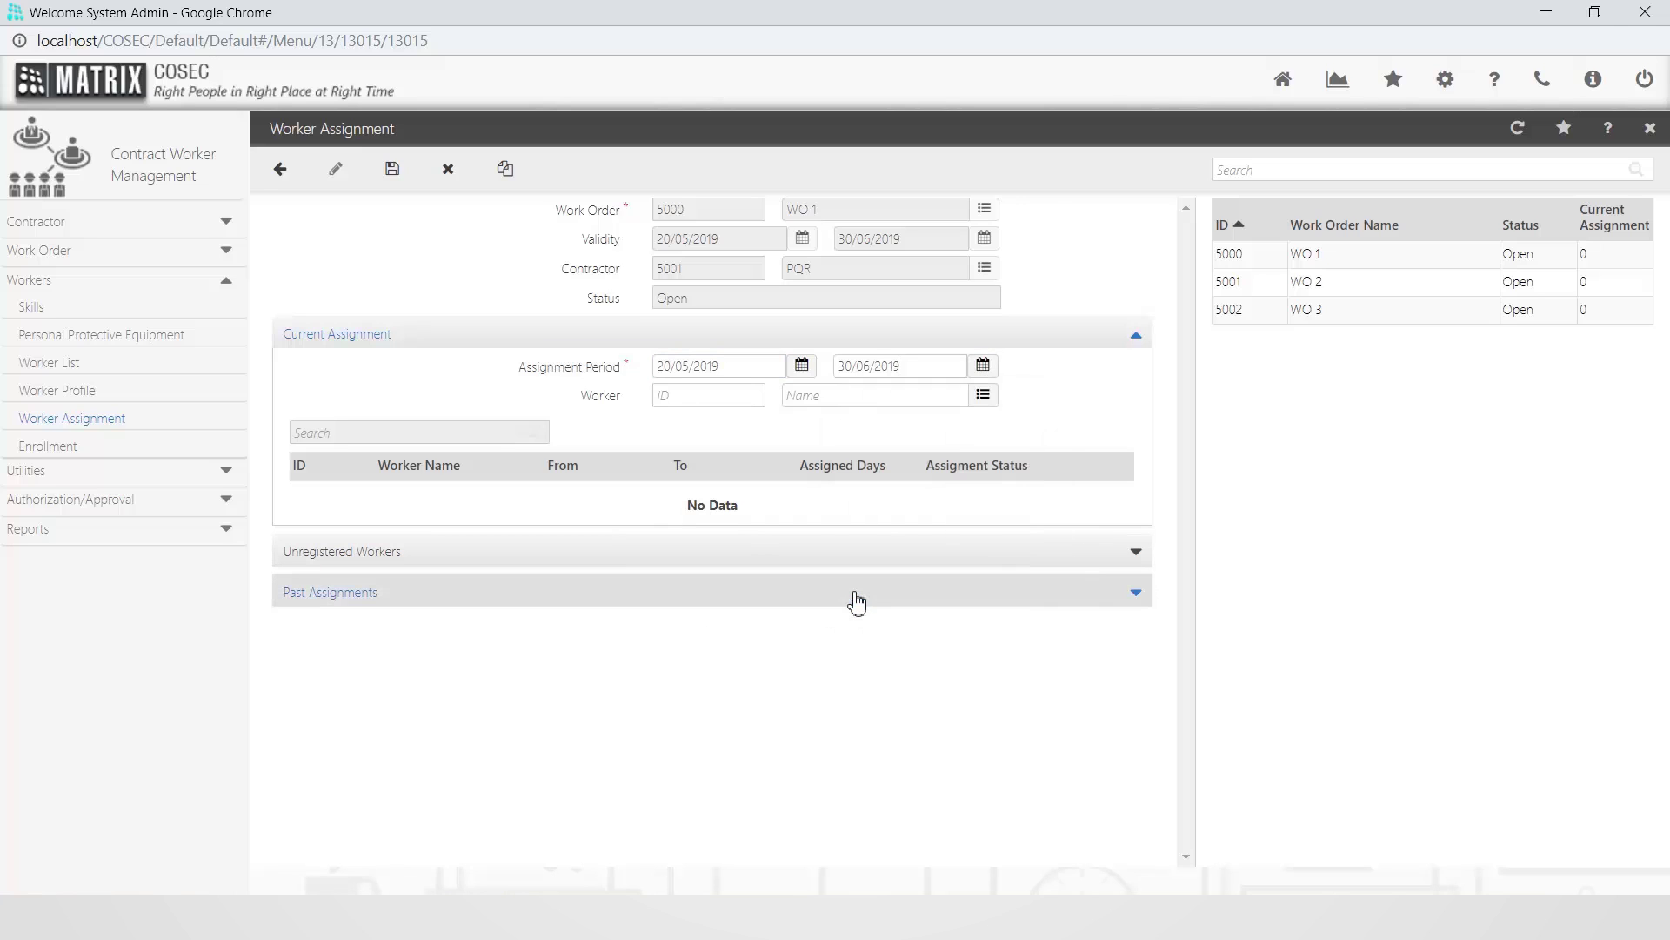
- Add the Analytical Skill worker and the last listed Engineering Skill worker to the current assignment of WO 1
{"action": "left_click", "coordinate": [983, 396]}
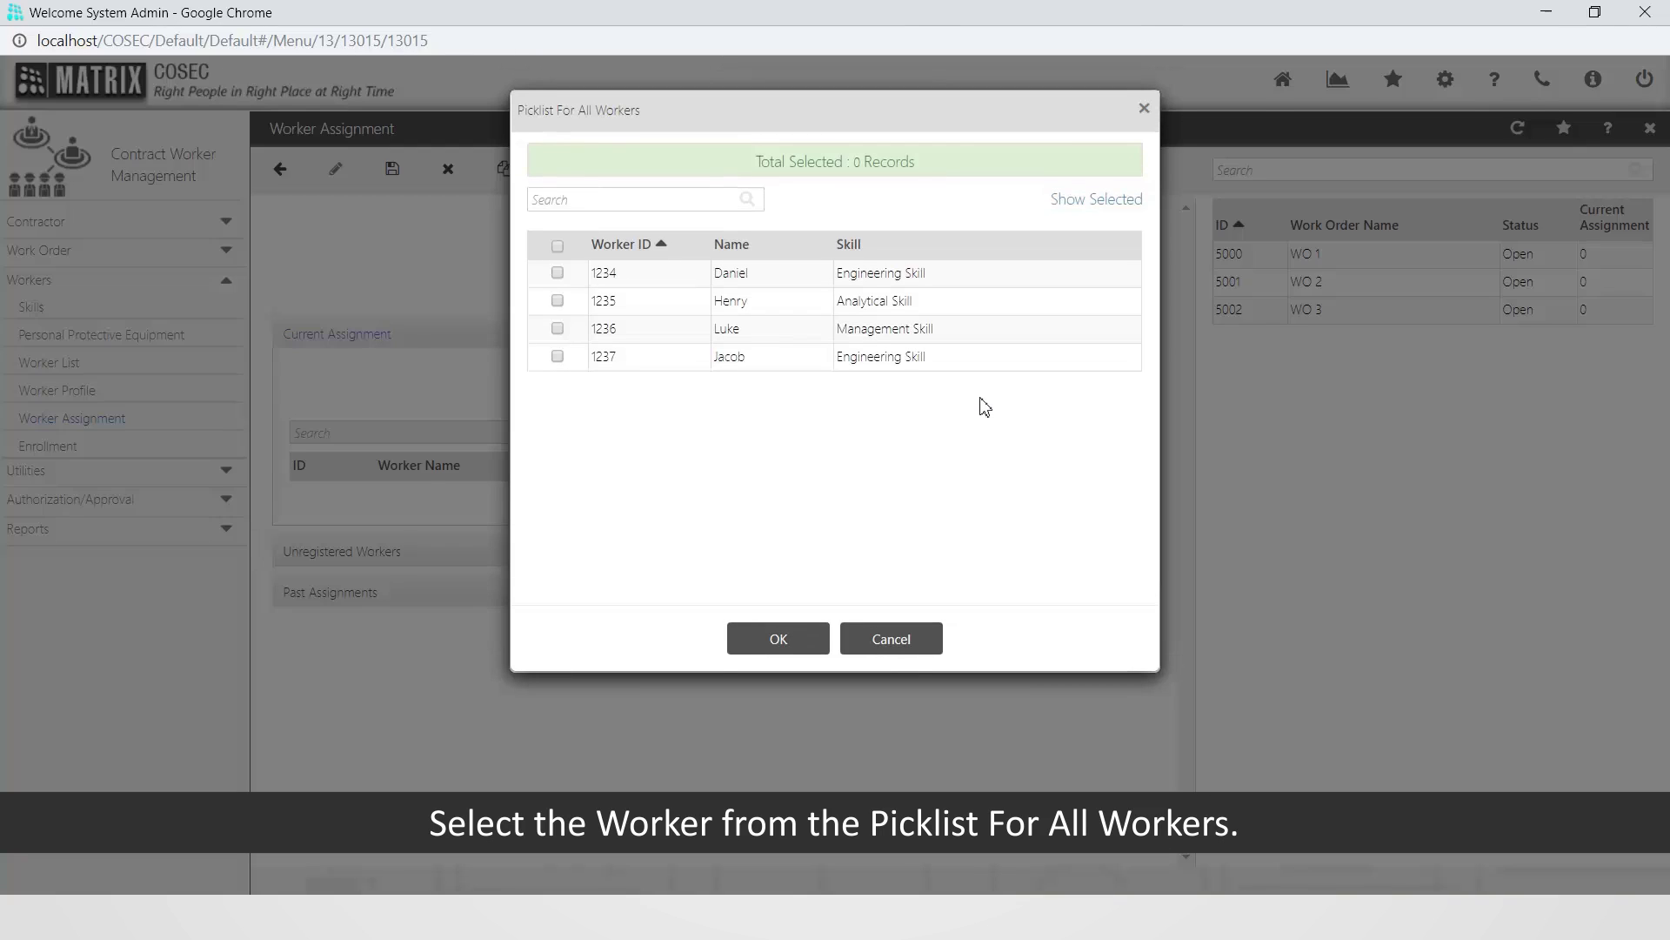
{"action": "left_click", "coordinate": [561, 356]}
{"action": "left_click", "coordinate": [558, 302]}
{"action": "left_click", "coordinate": [774, 640]}
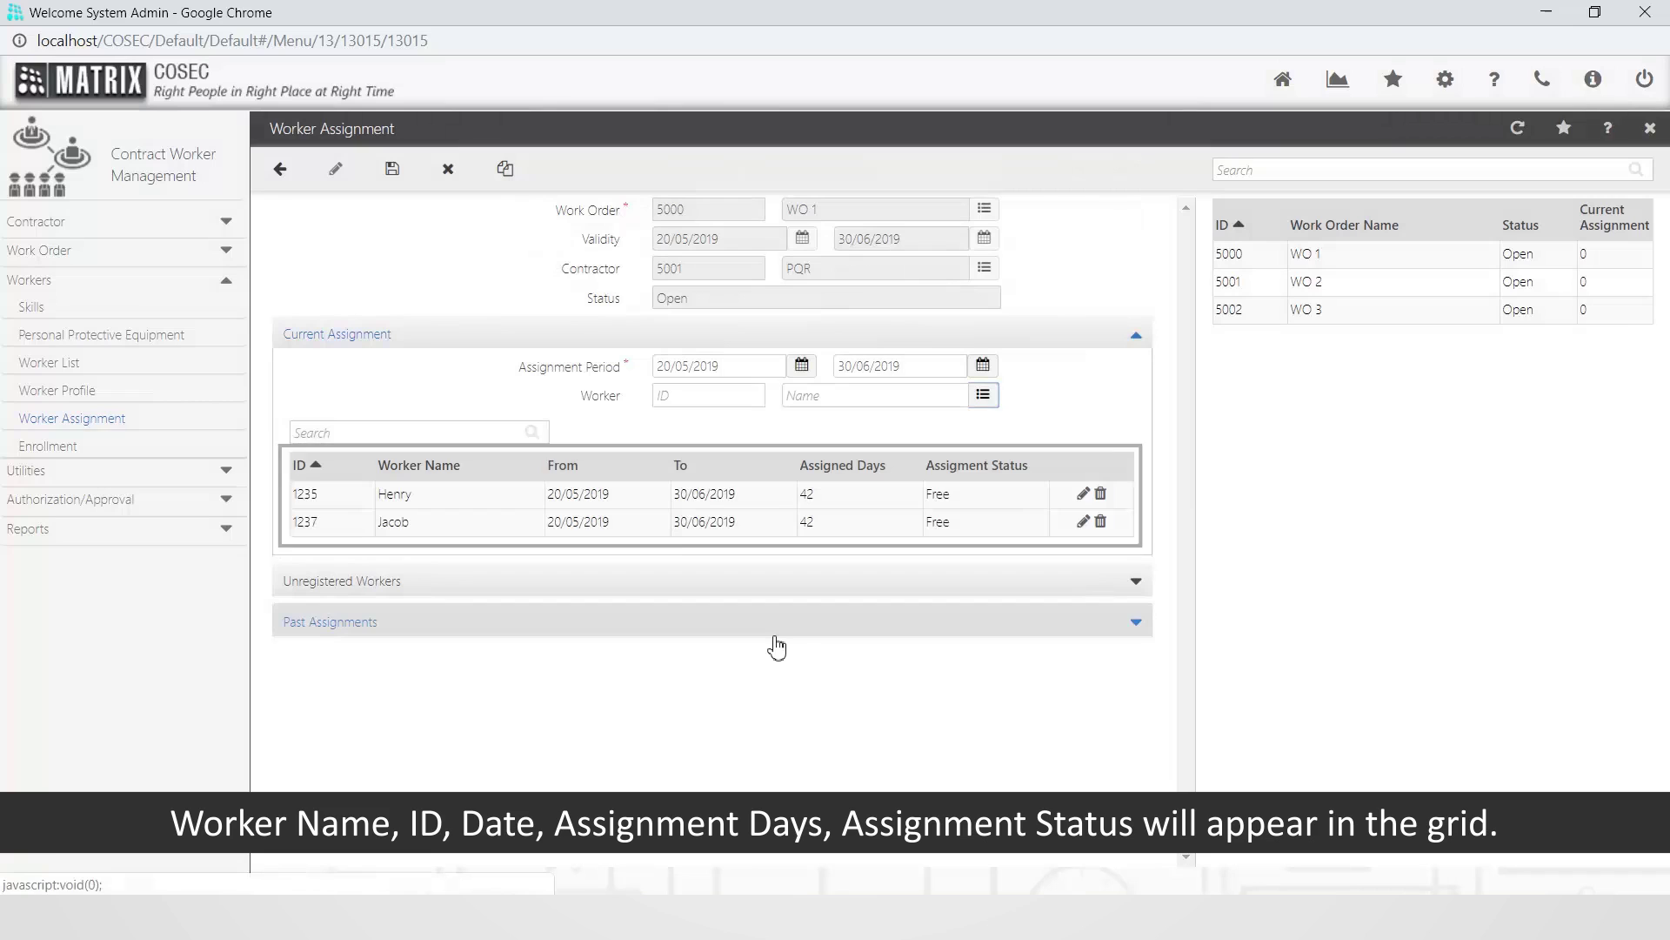
- Check the unregistered workers and past assignments of WO 1, and save the worker assignment
{"action": "left_click", "coordinate": [802, 592]}
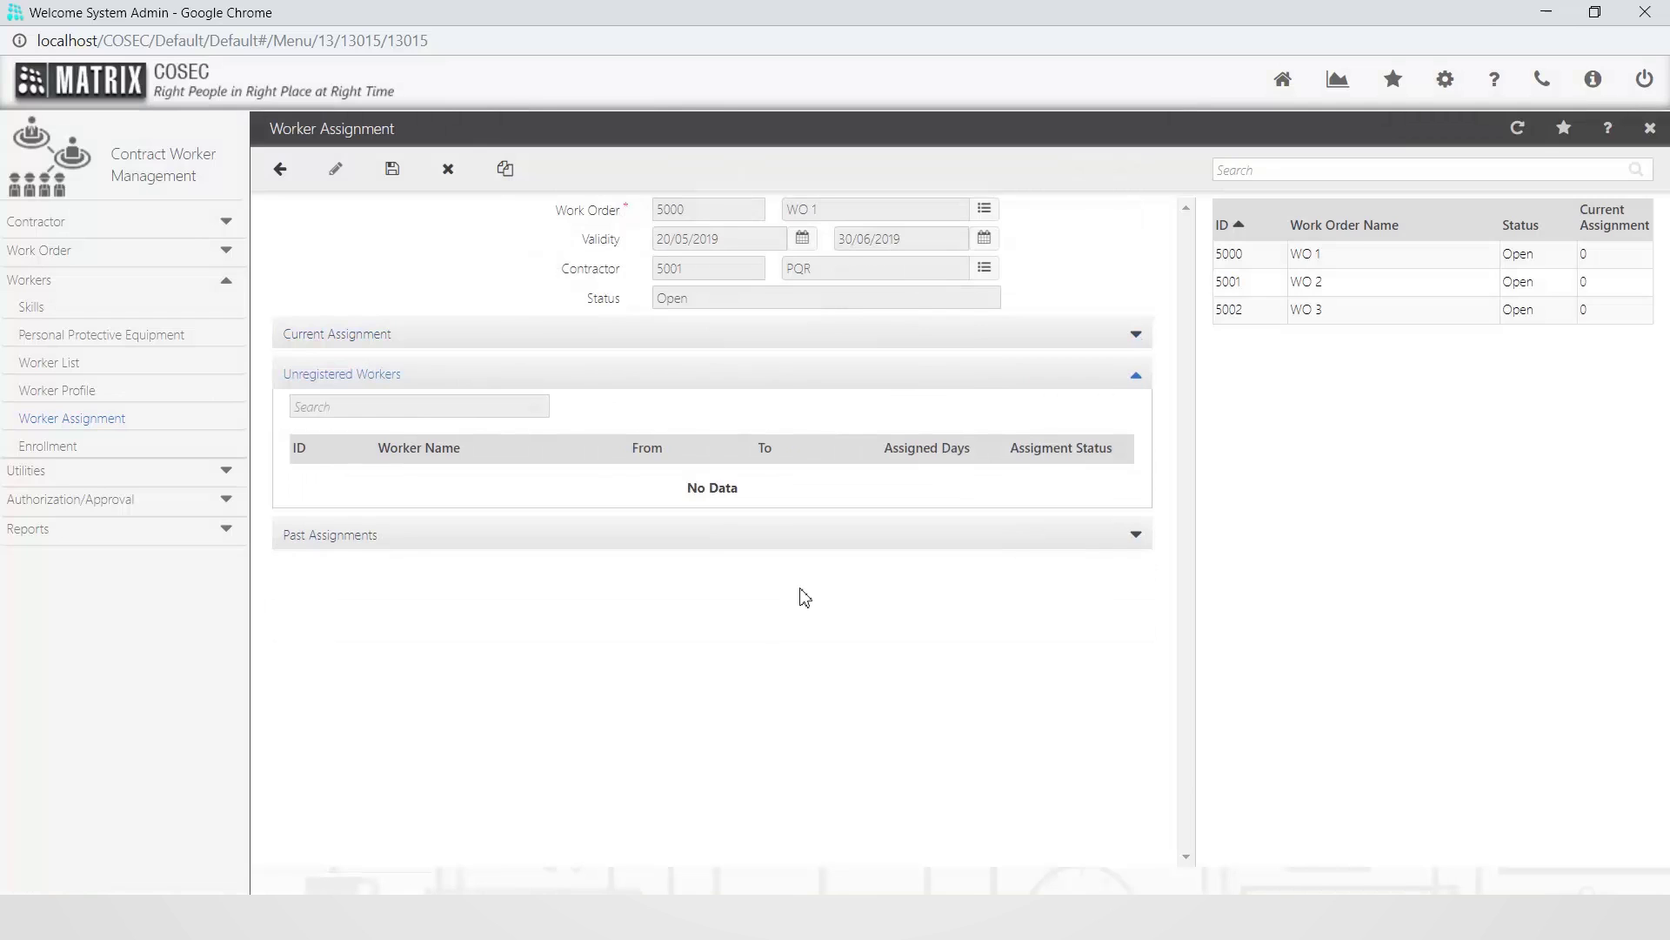
{"action": "left_click", "coordinate": [816, 545]}
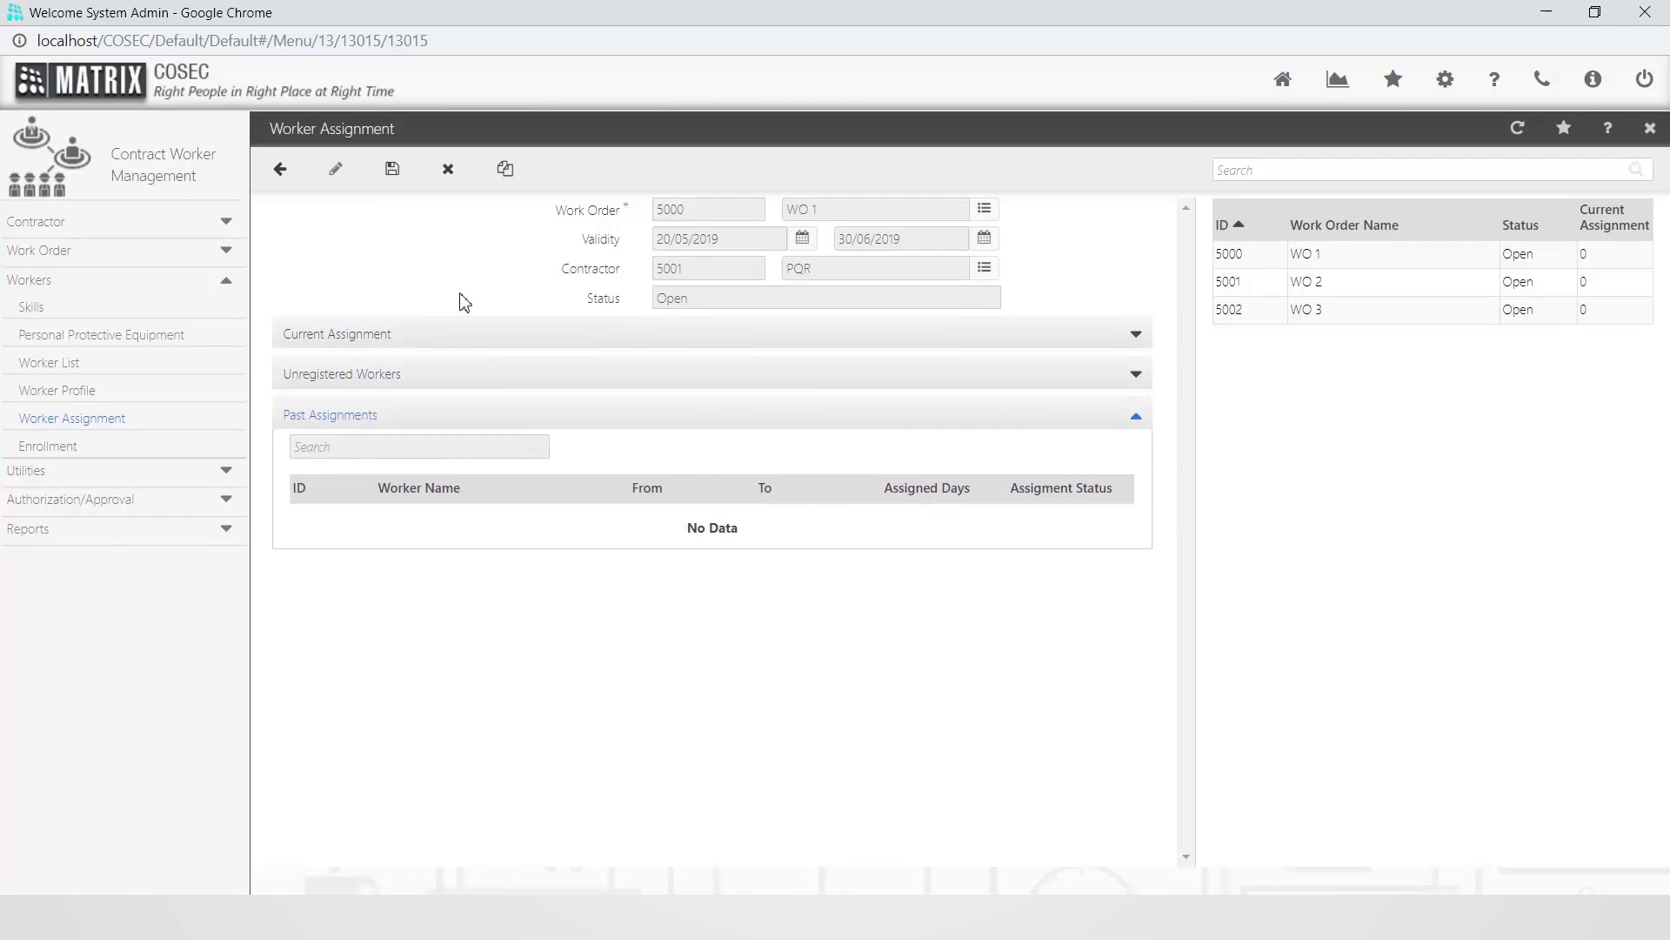
{"action": "left_click", "coordinate": [394, 185]}
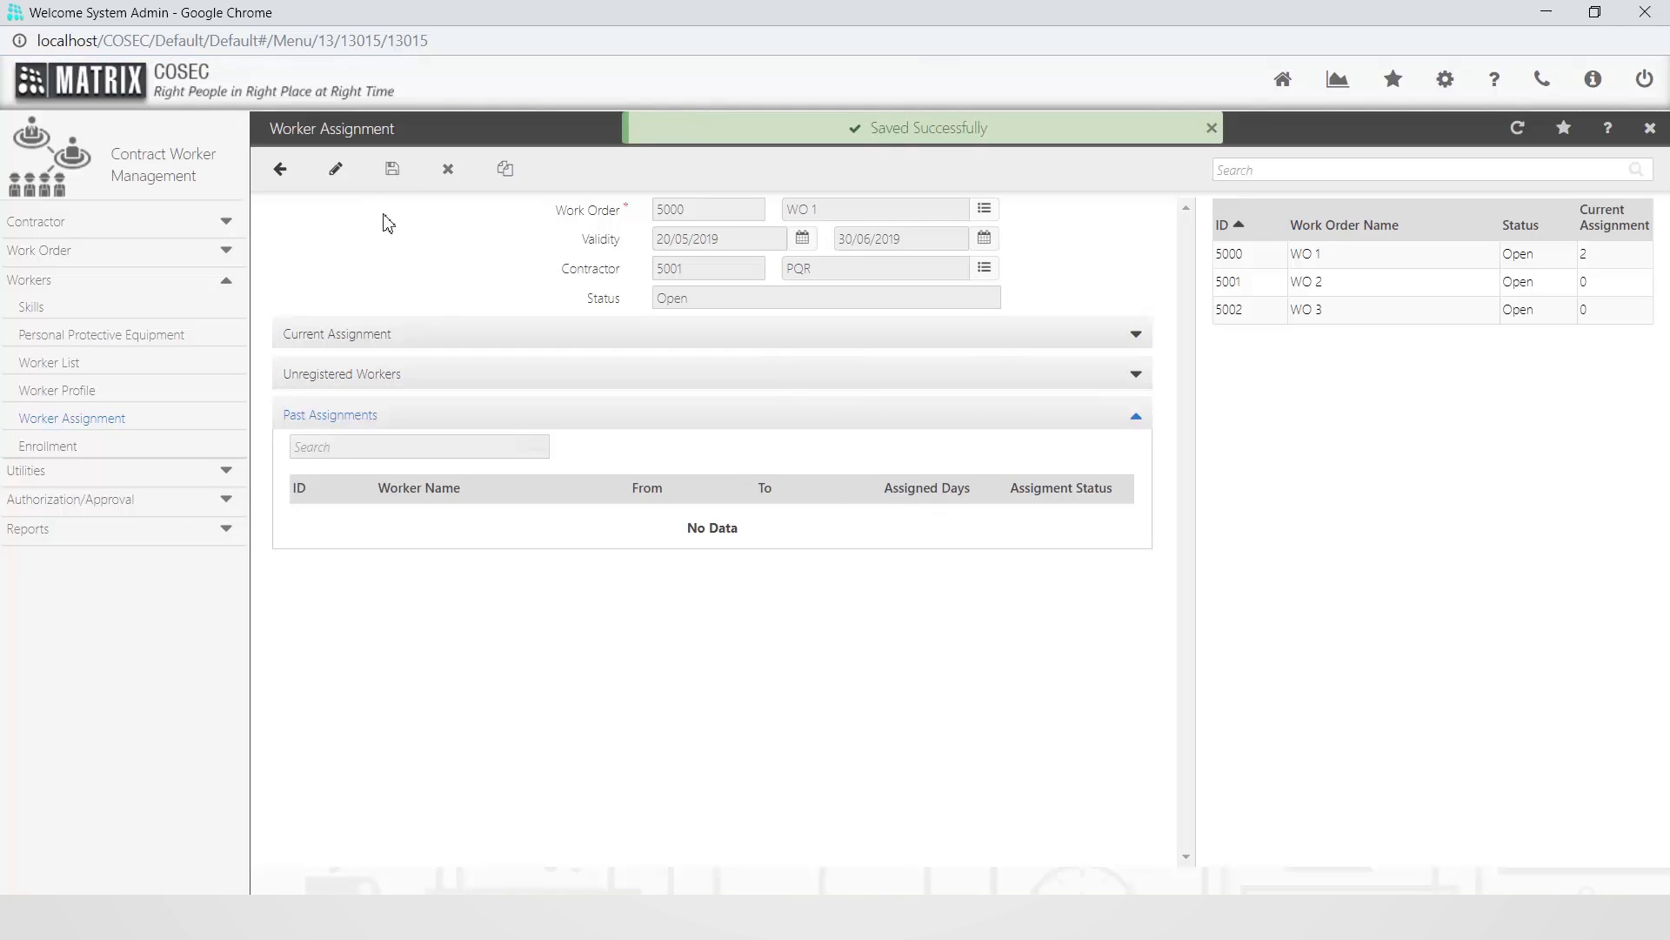
{"action": "left_click", "coordinate": [74, 458]}
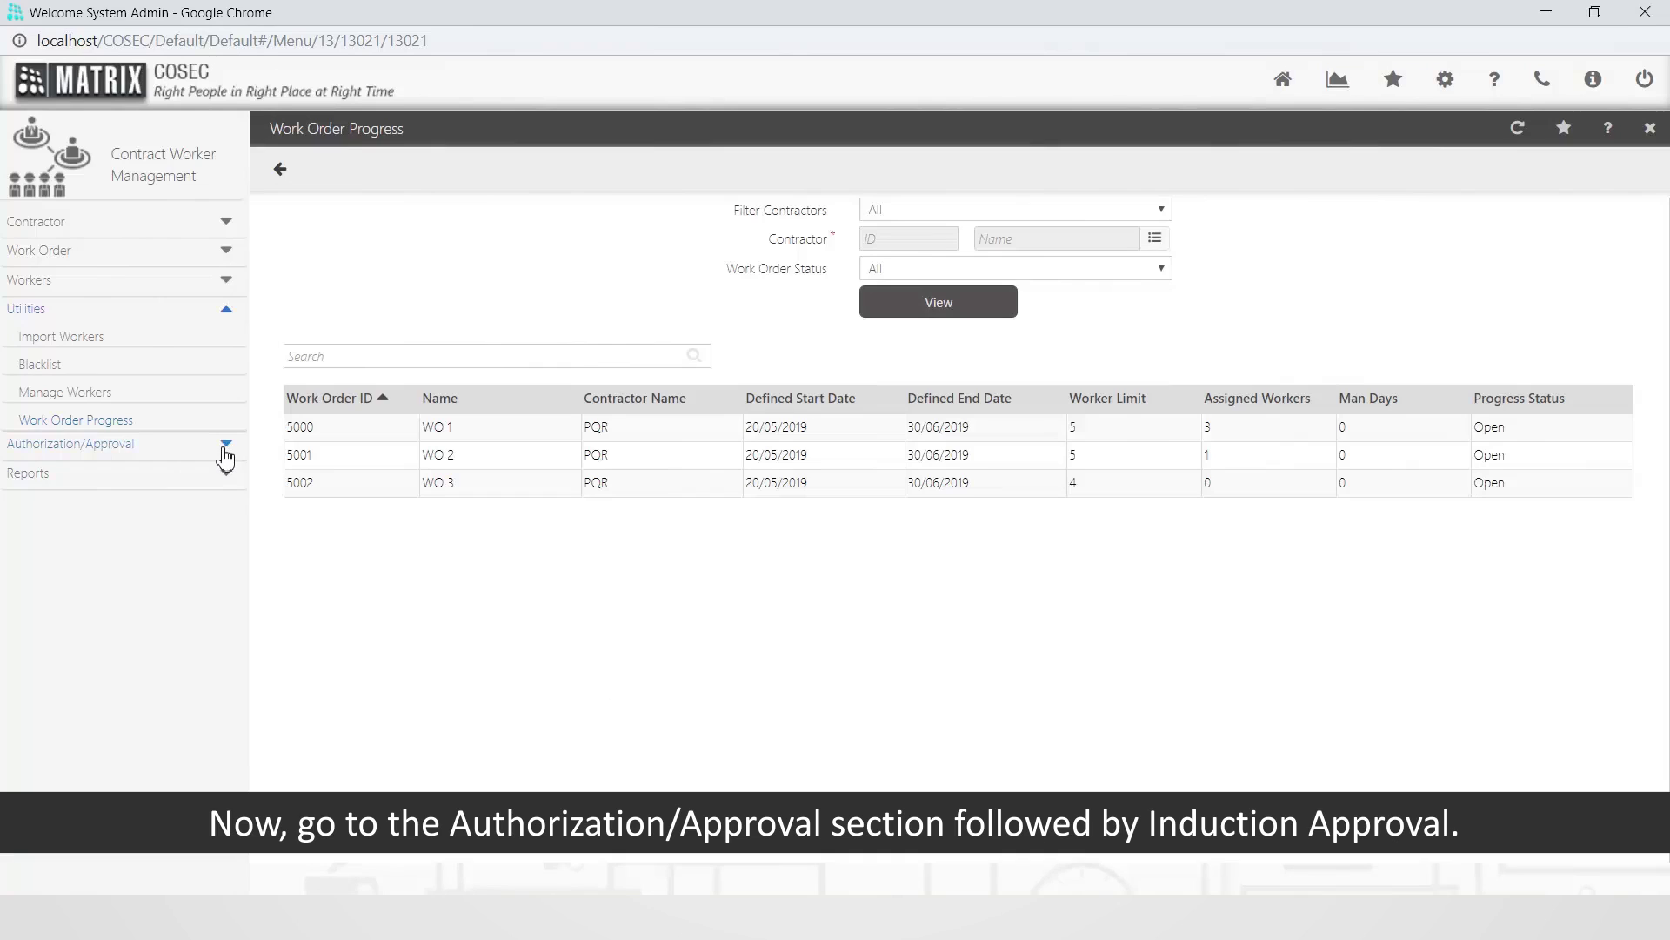
- Approve the pending worker's induction for WO 2 with the remark Approved Induction Level and save it
{"action": "left_click", "coordinate": [225, 449]}
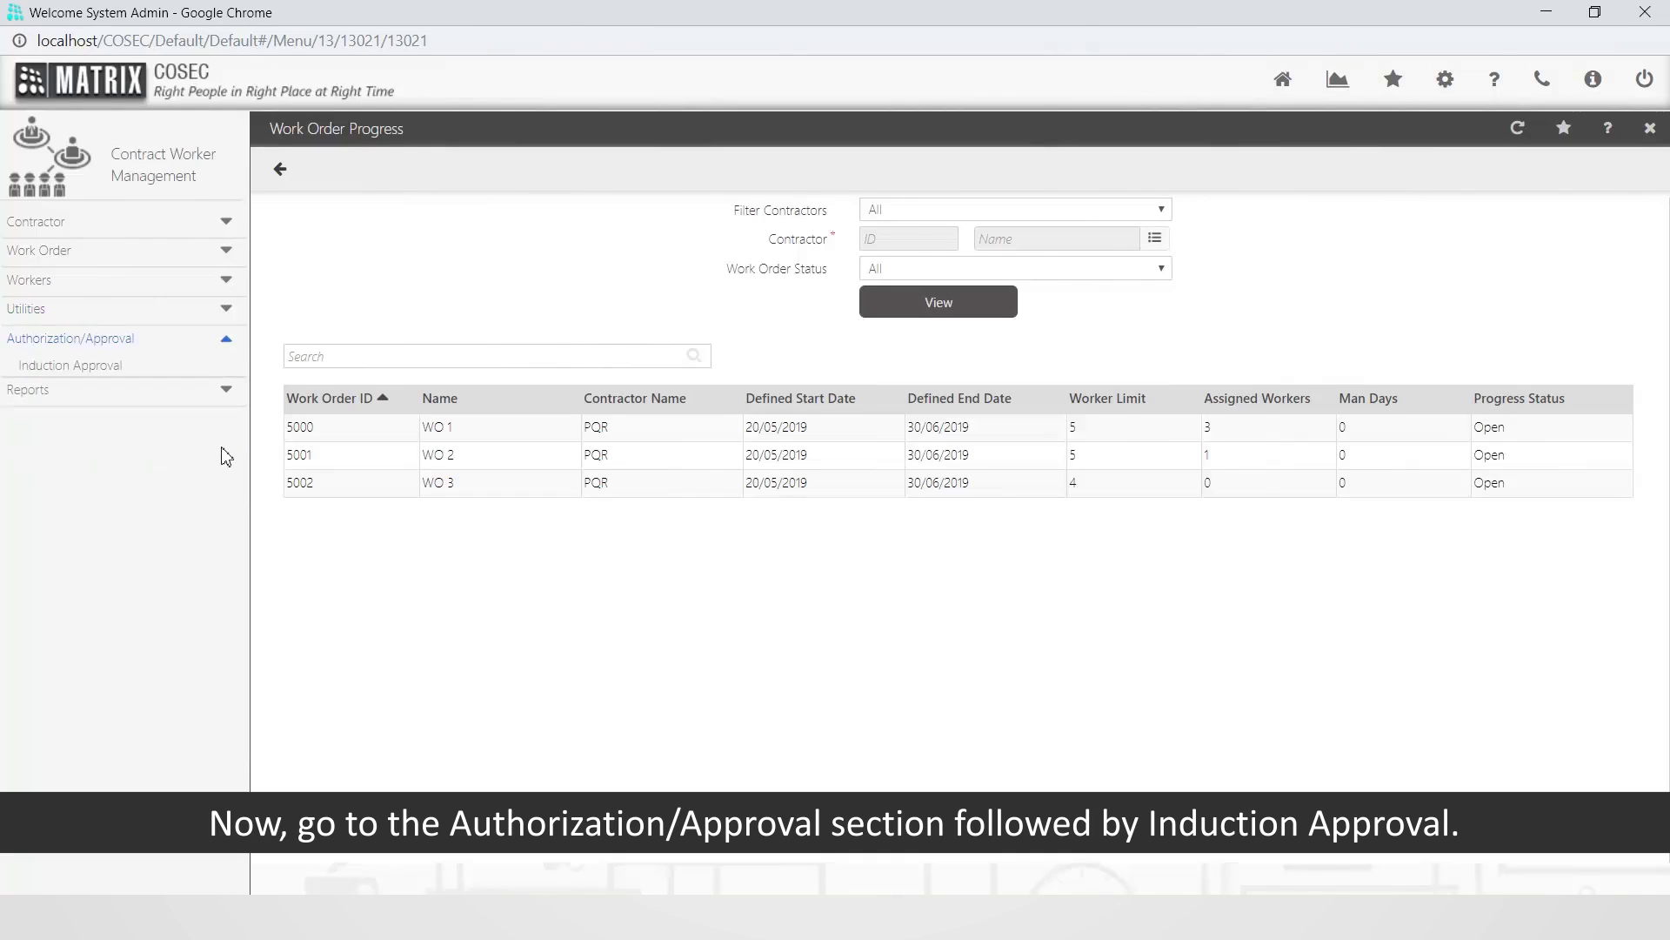
{"action": "left_click", "coordinate": [121, 372]}
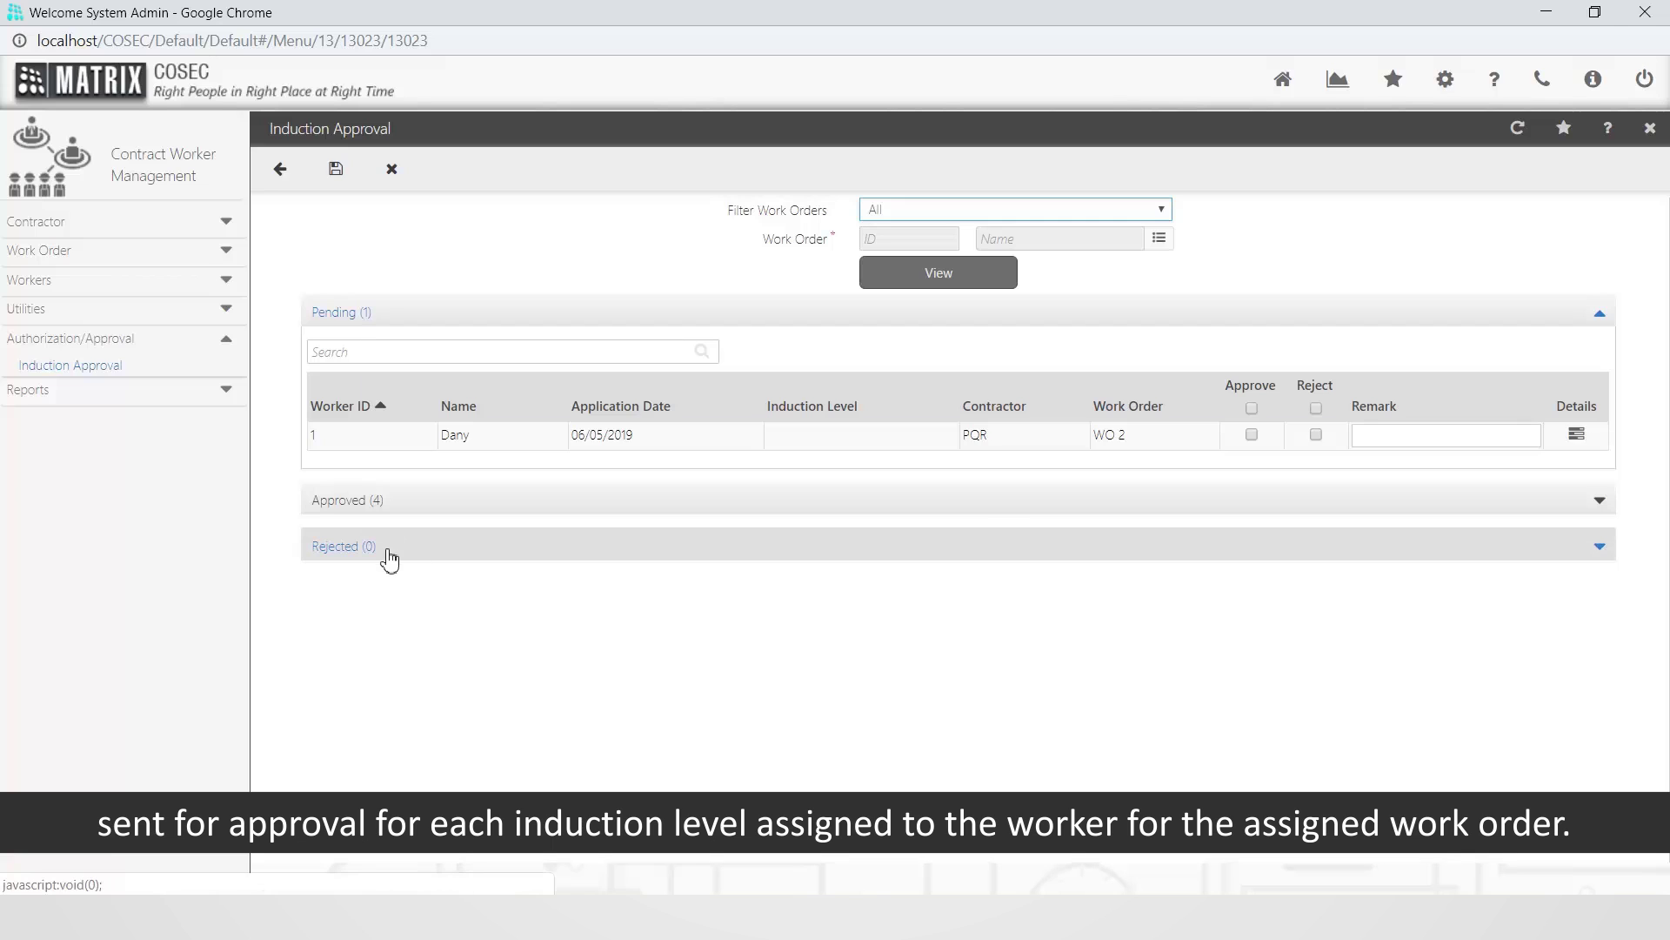
{"action": "left_click", "coordinate": [1252, 435]}
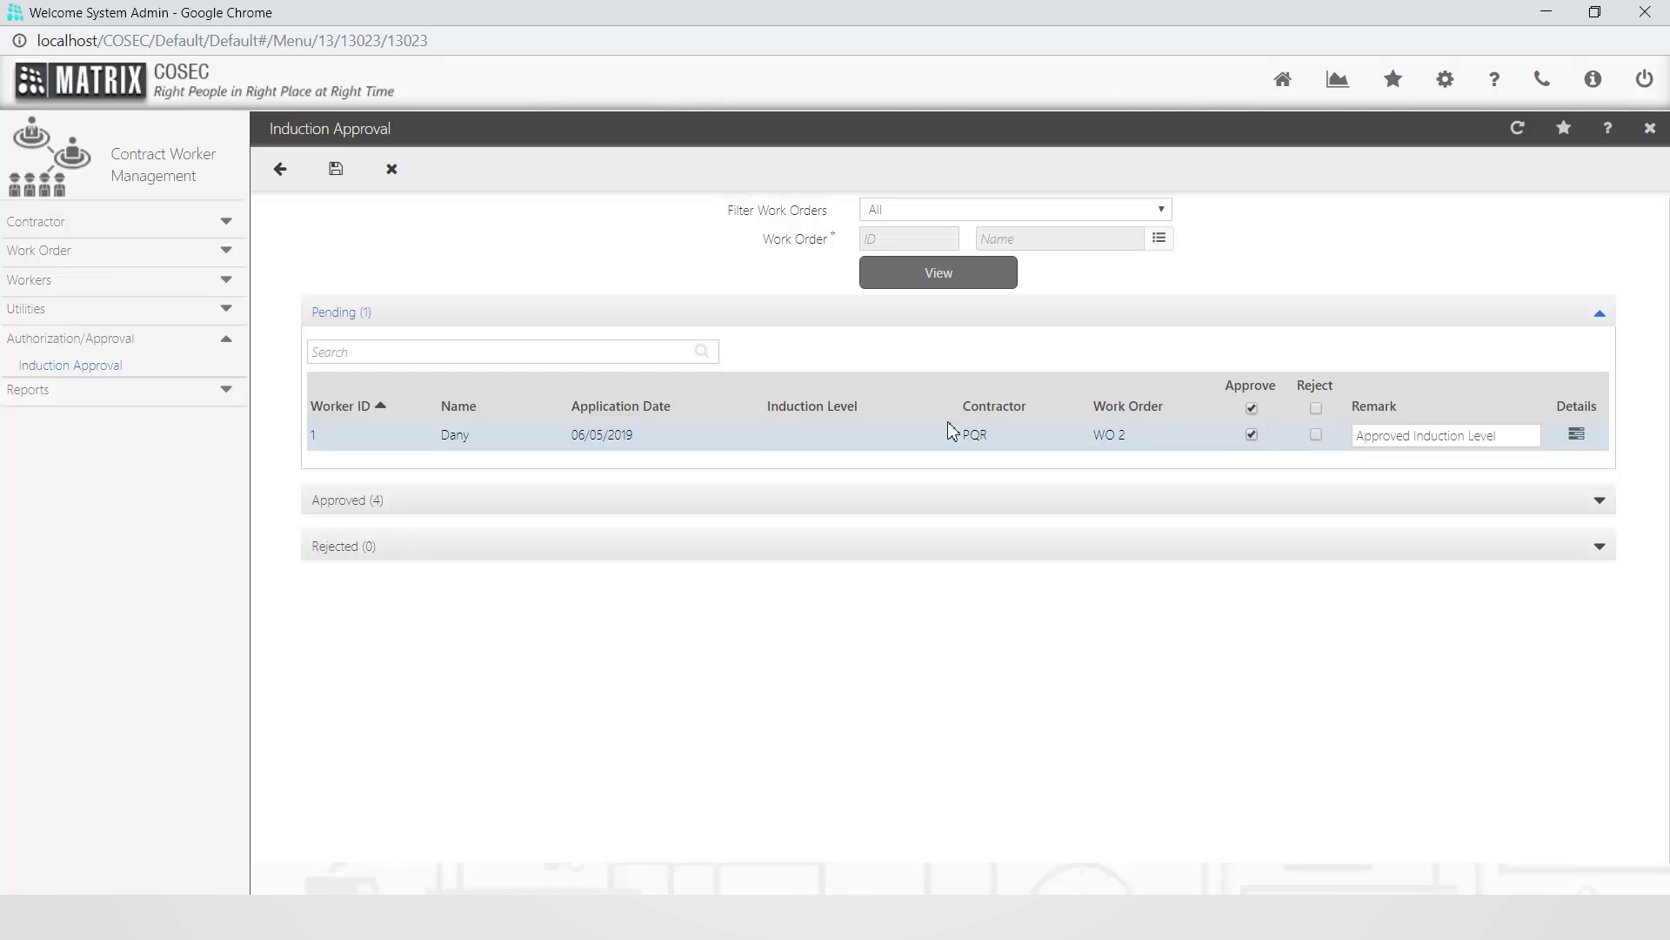
{"action": "left_click", "coordinate": [334, 178]}
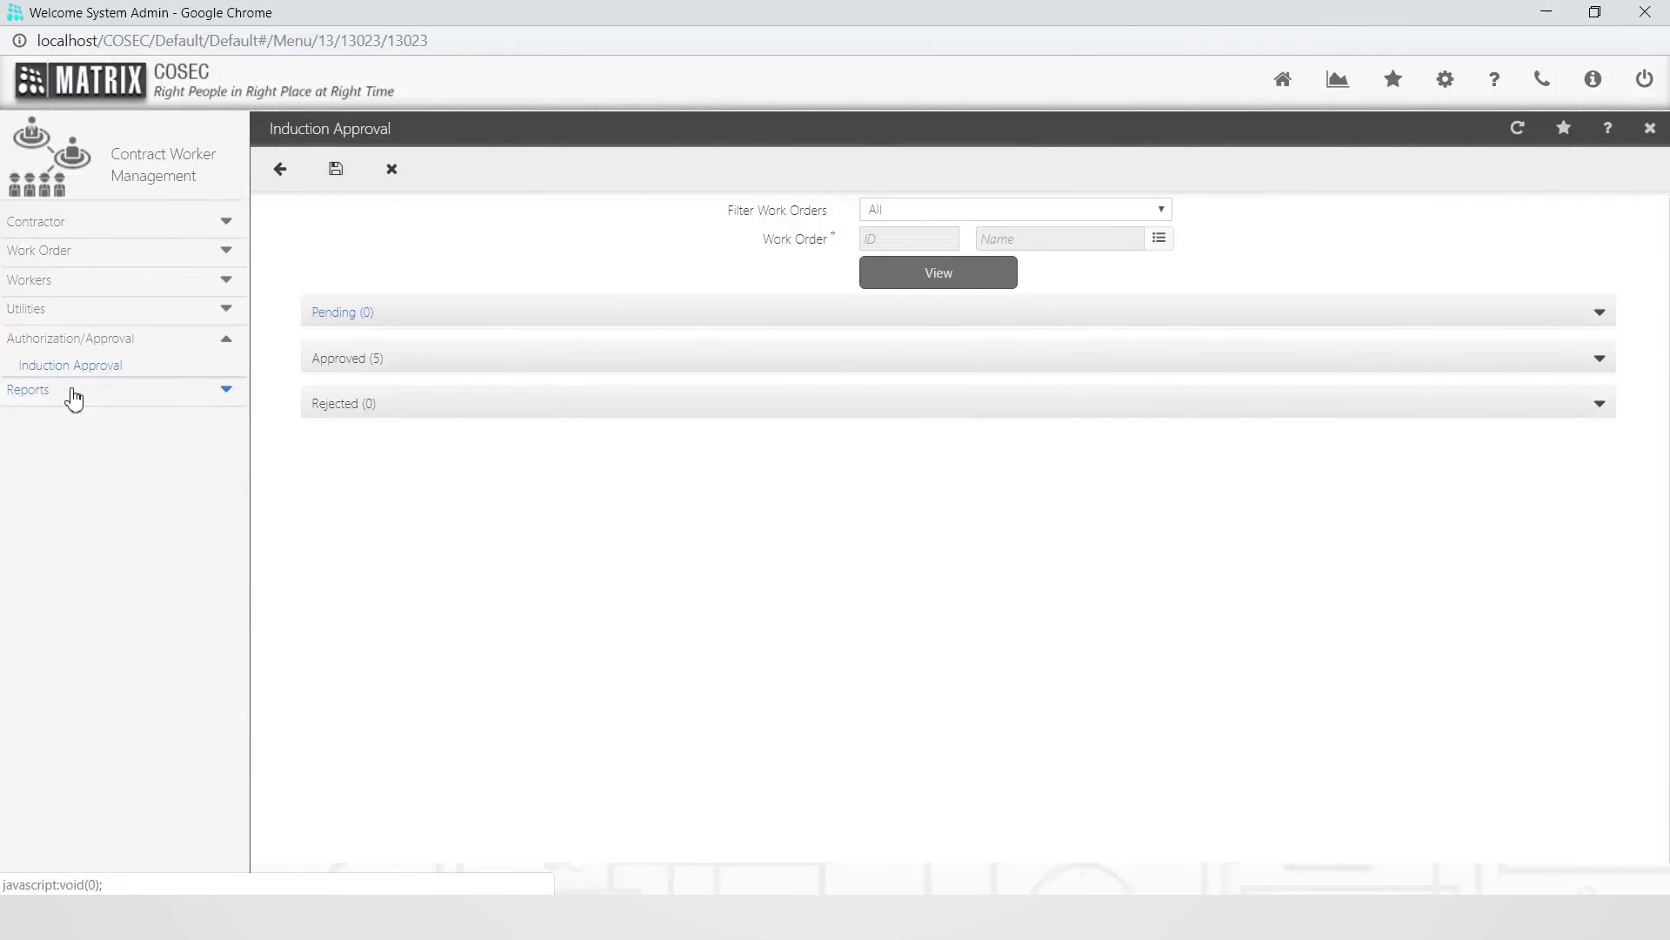
- Open the Worker Details report and group it by Organization in its optional parameters
{"action": "left_click", "coordinate": [73, 397]}
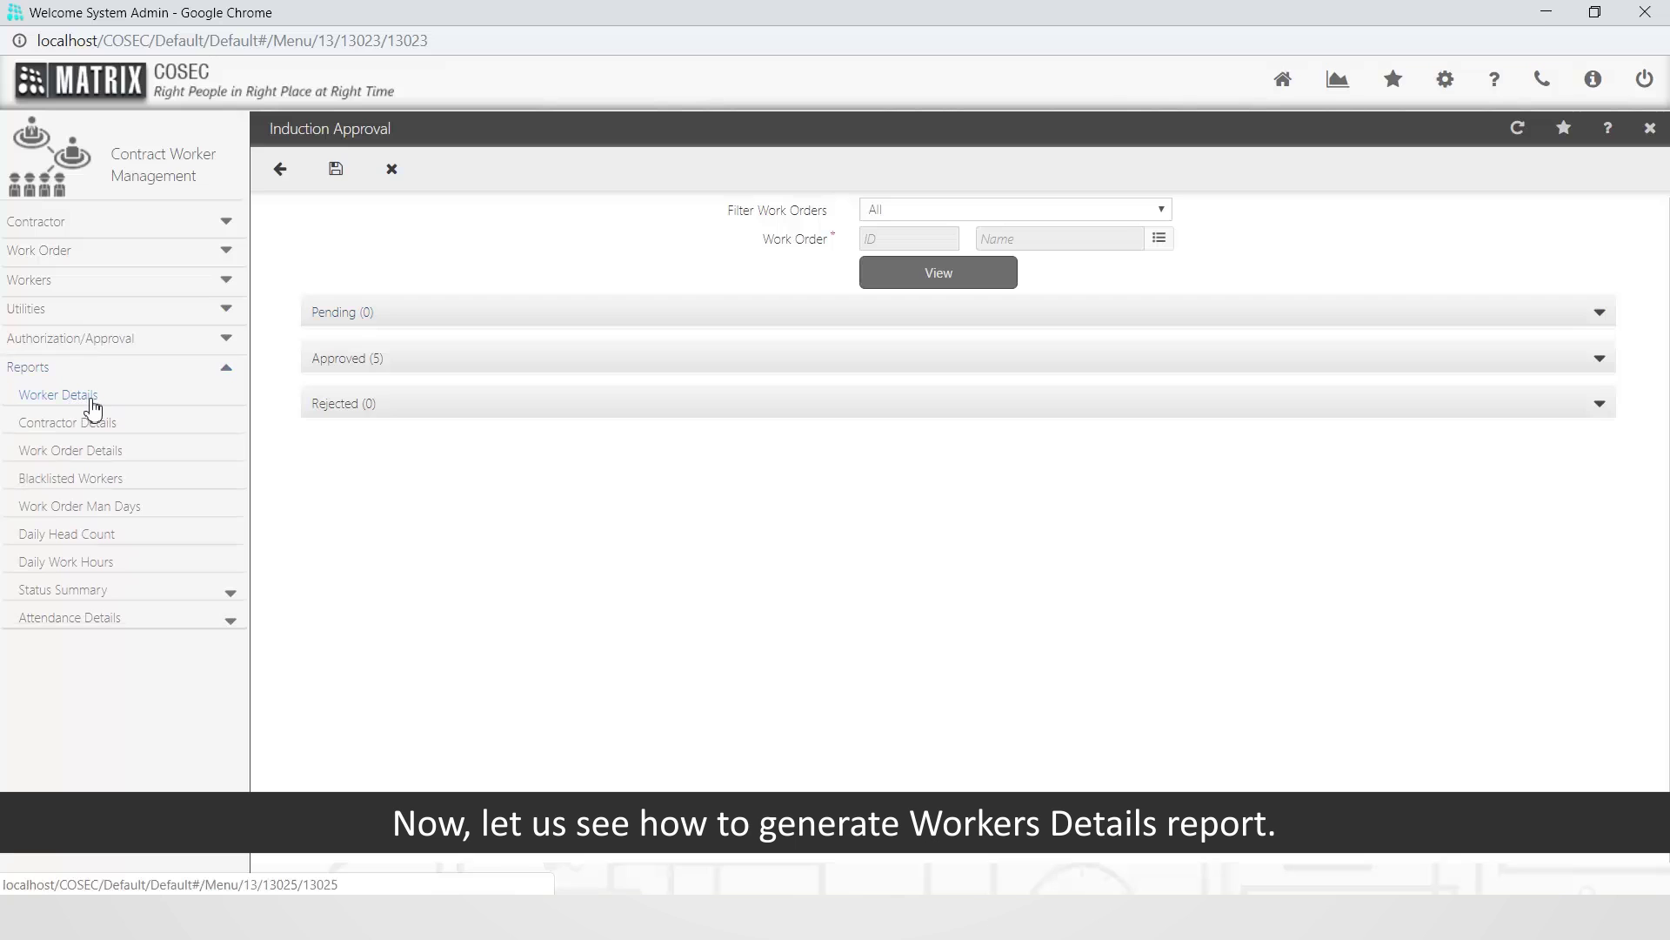
{"action": "left_click", "coordinate": [93, 400]}
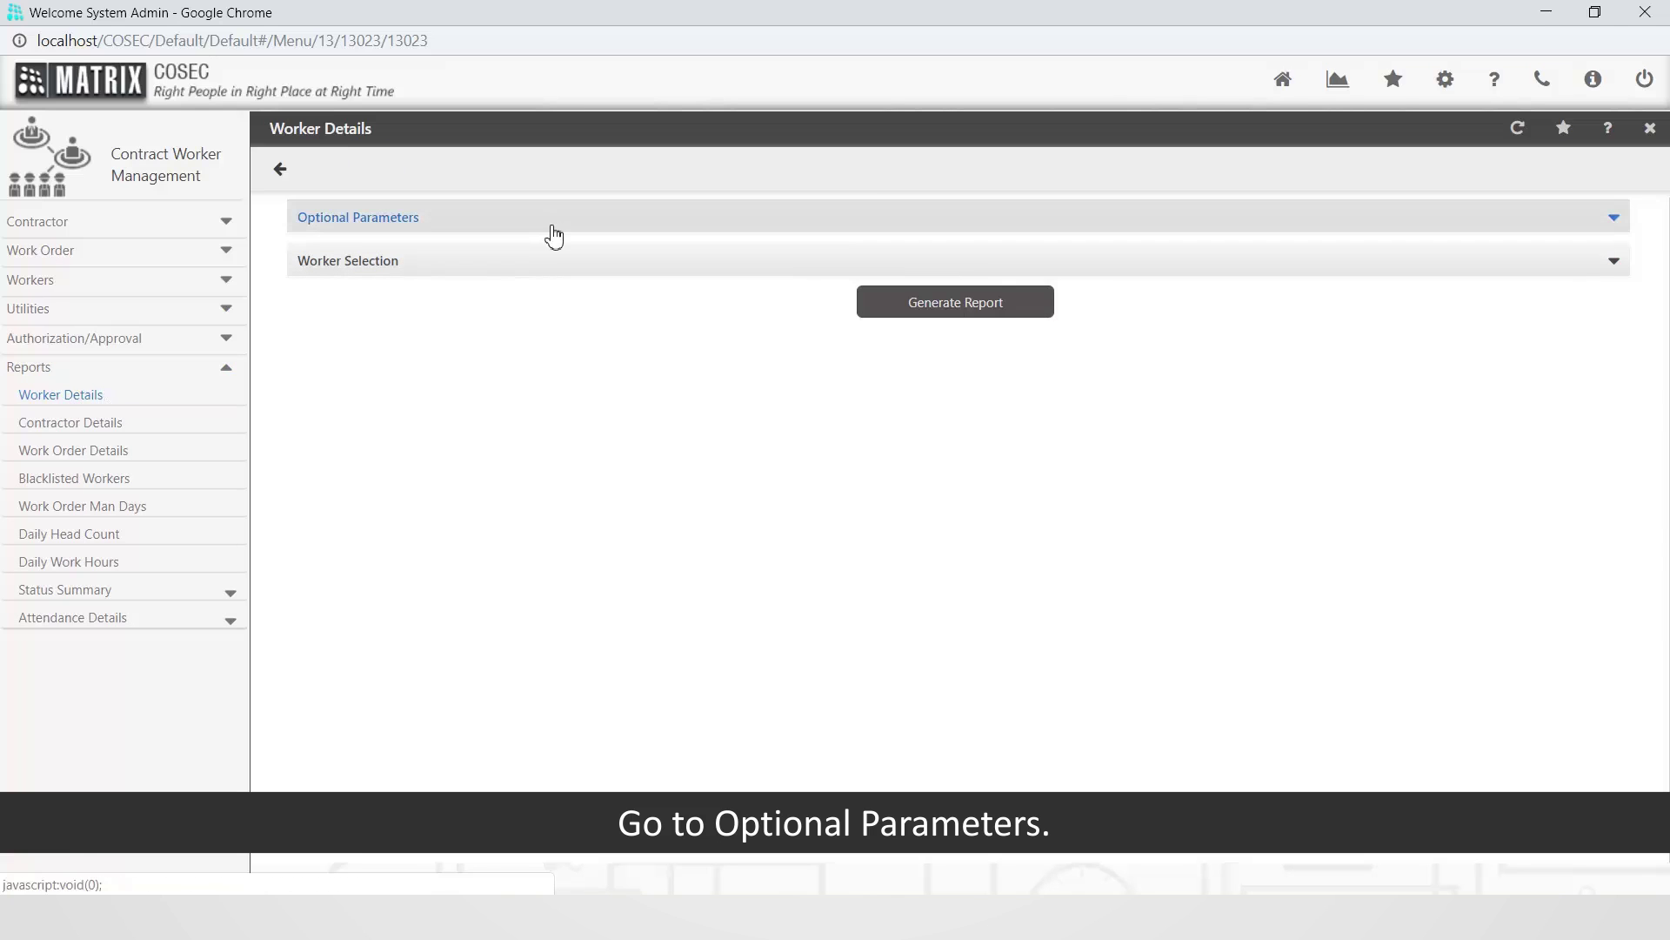
{"action": "left_click", "coordinate": [554, 230]}
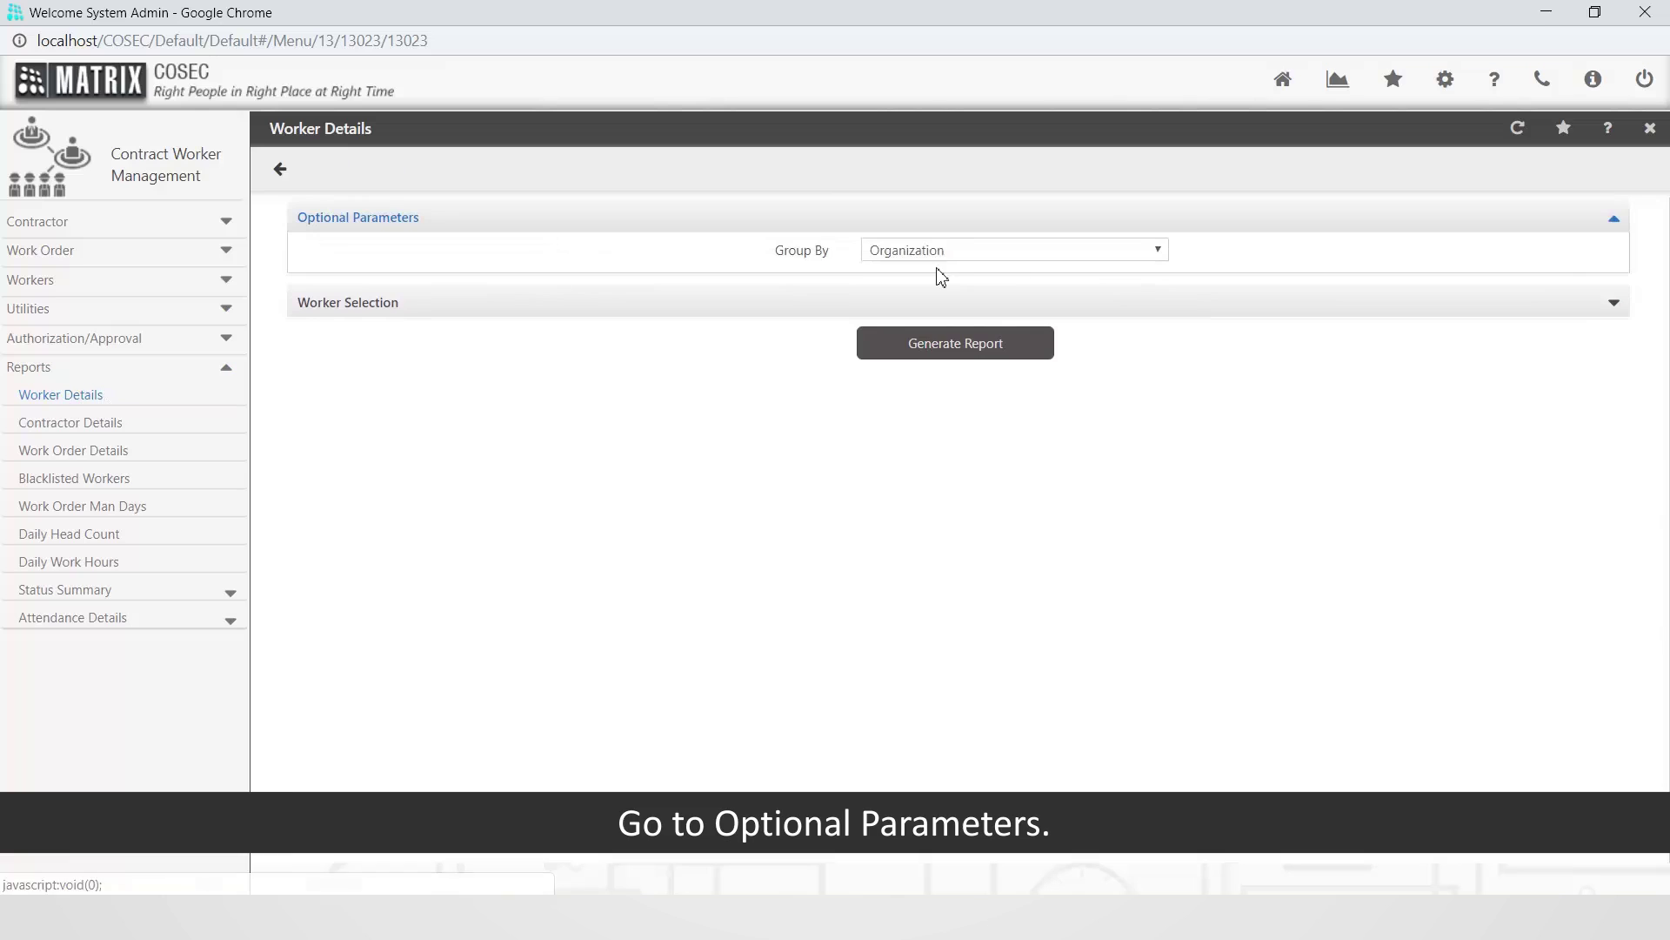
{"action": "left_click", "coordinate": [1157, 250]}
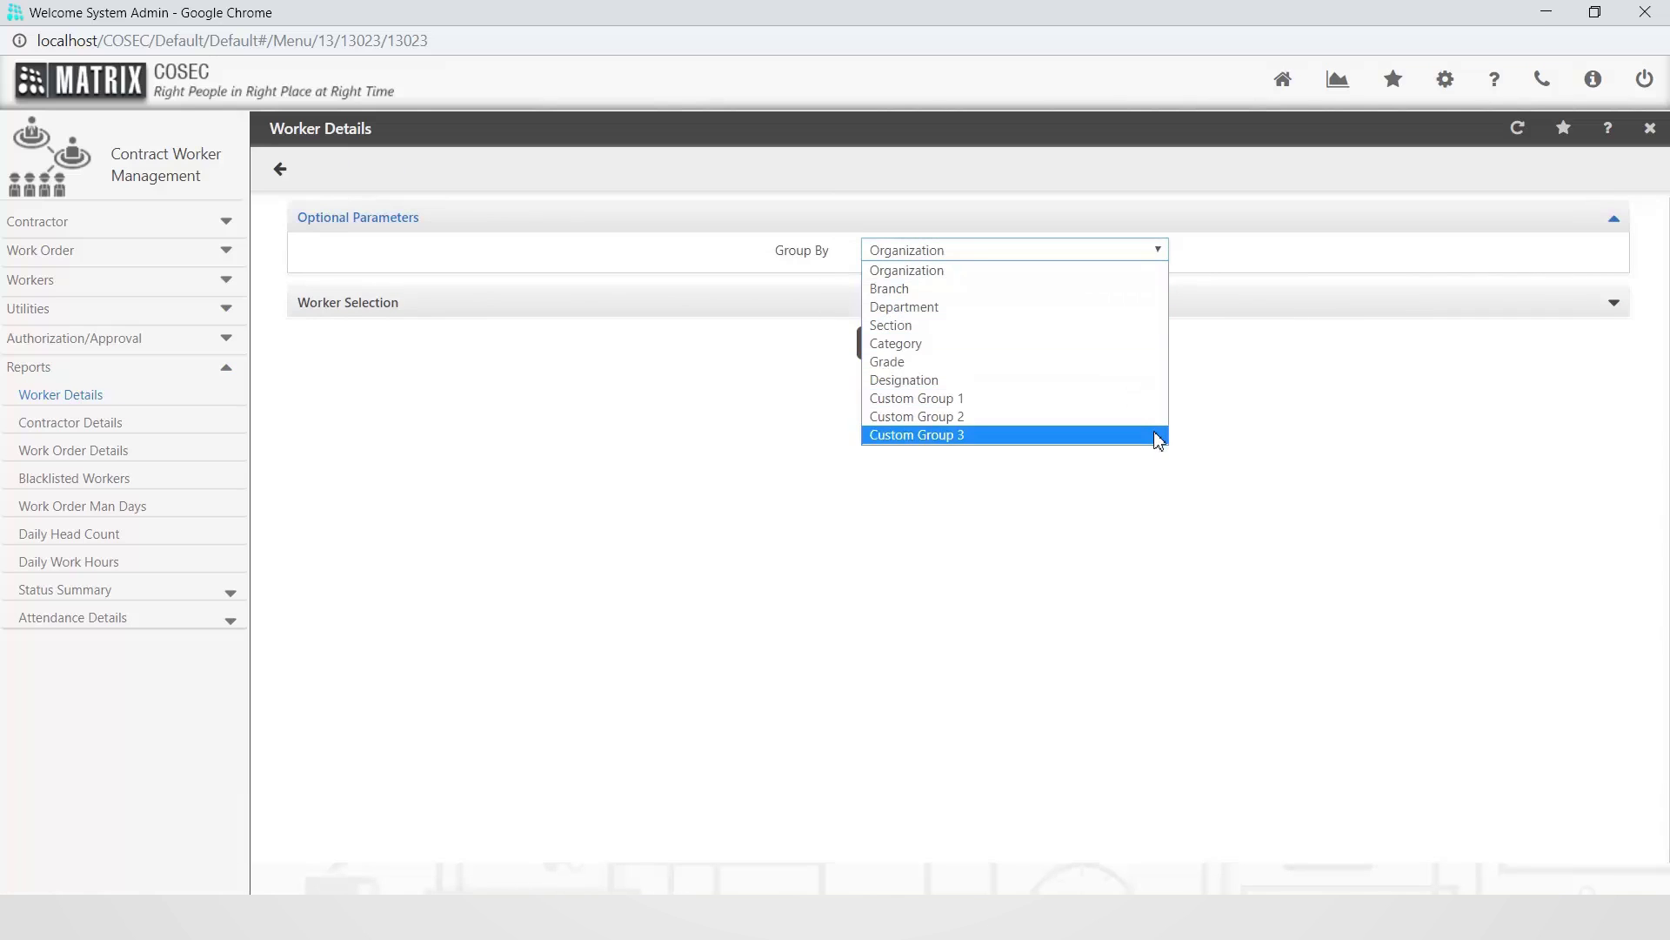
{"action": "left_click", "coordinate": [1136, 276]}
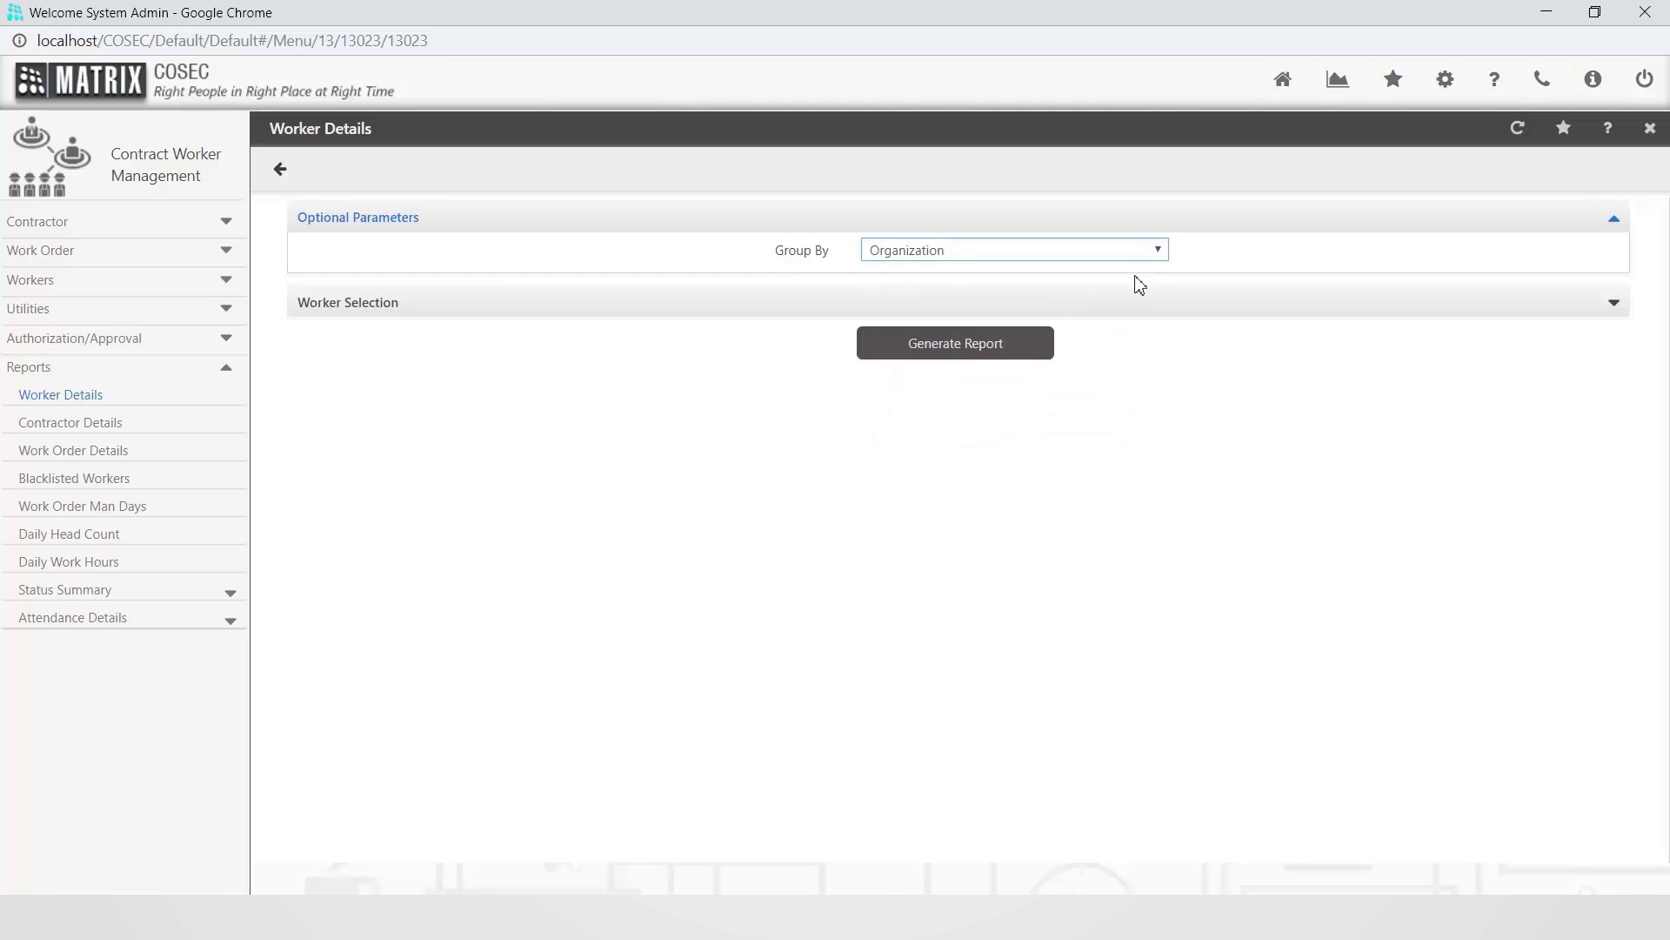
{"action": "left_click", "coordinate": [1142, 224]}
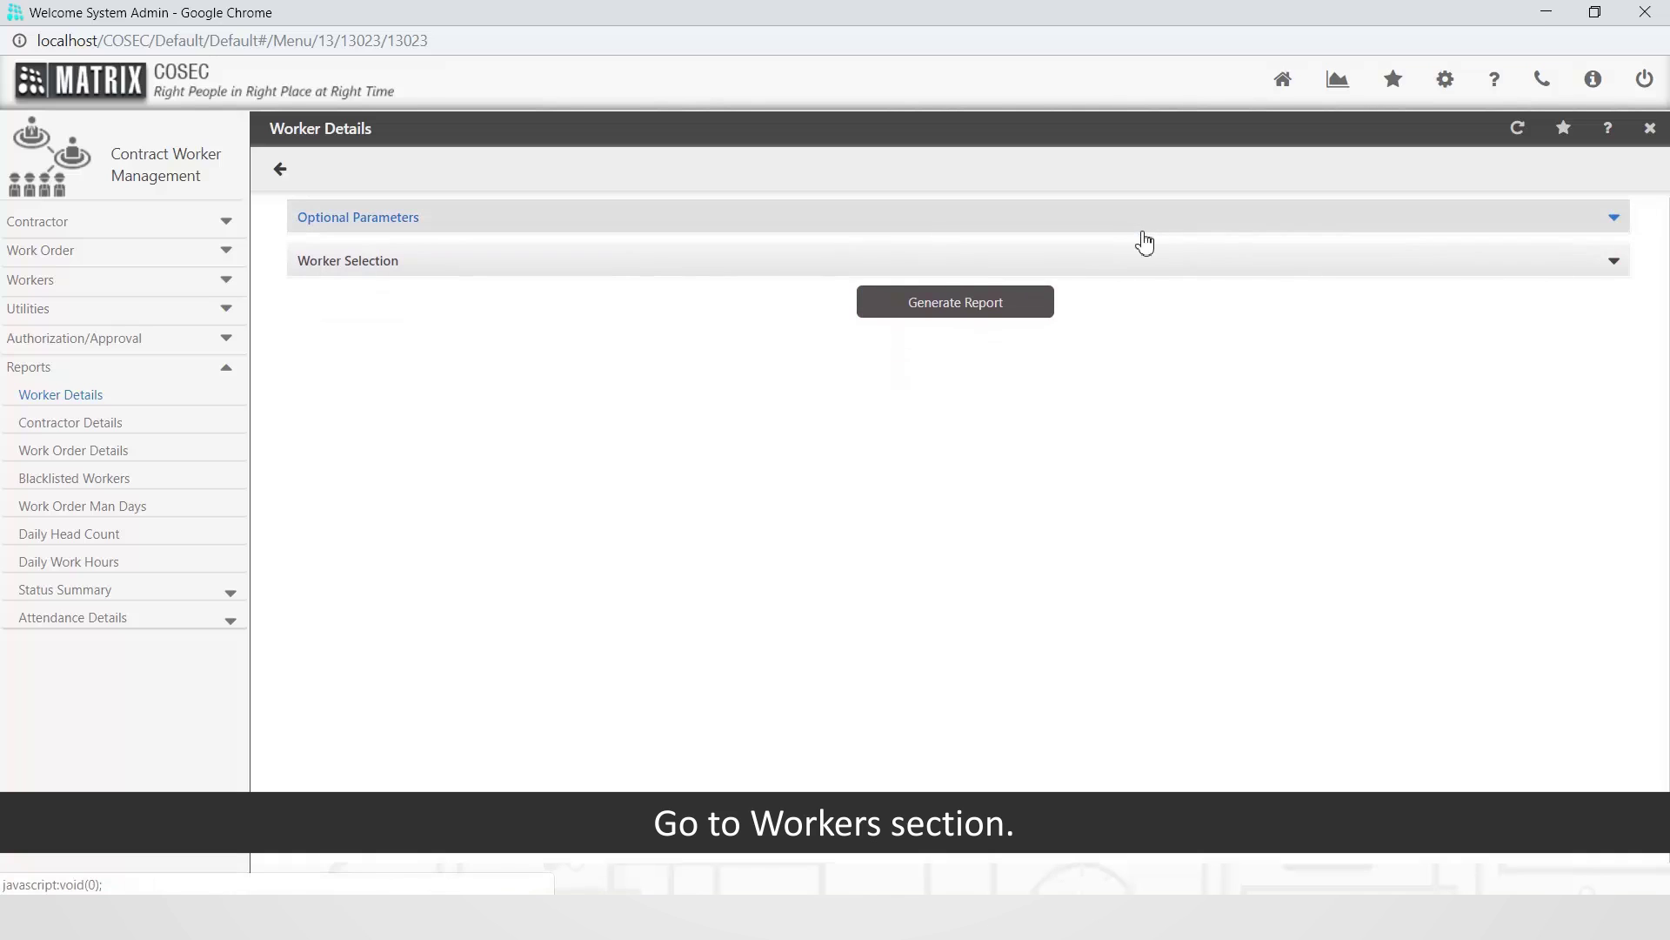
- Include all contractors and all work orders in the Worker Details report's worker selection
{"action": "left_click", "coordinate": [1152, 274]}
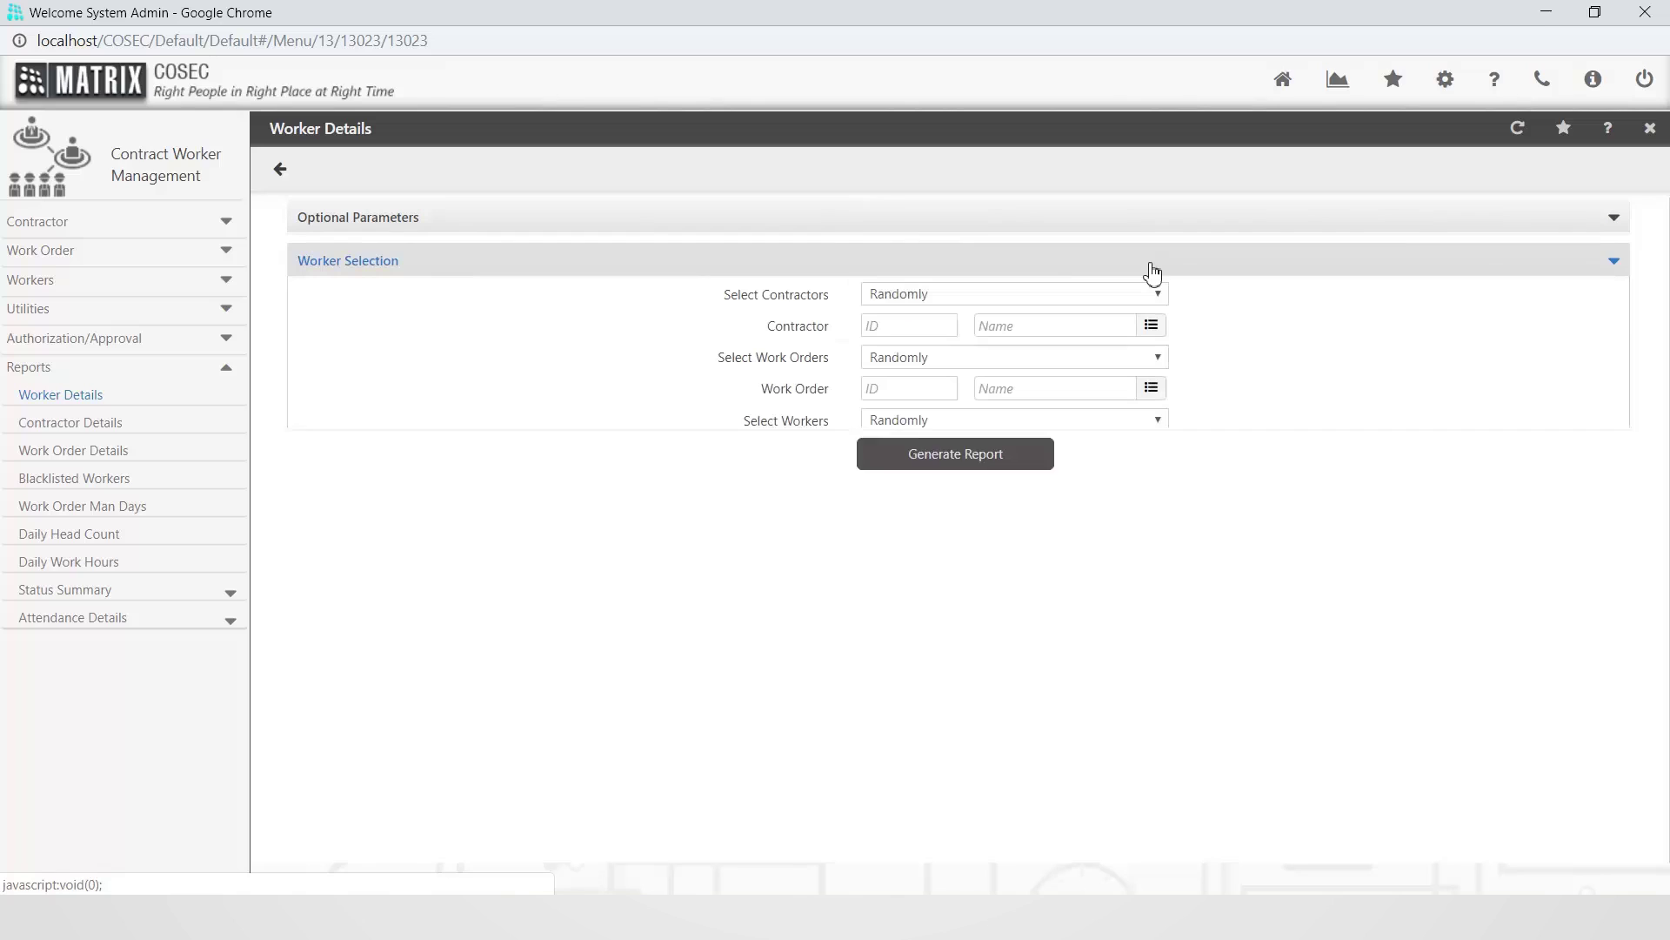
{"action": "left_click", "coordinate": [1161, 296]}
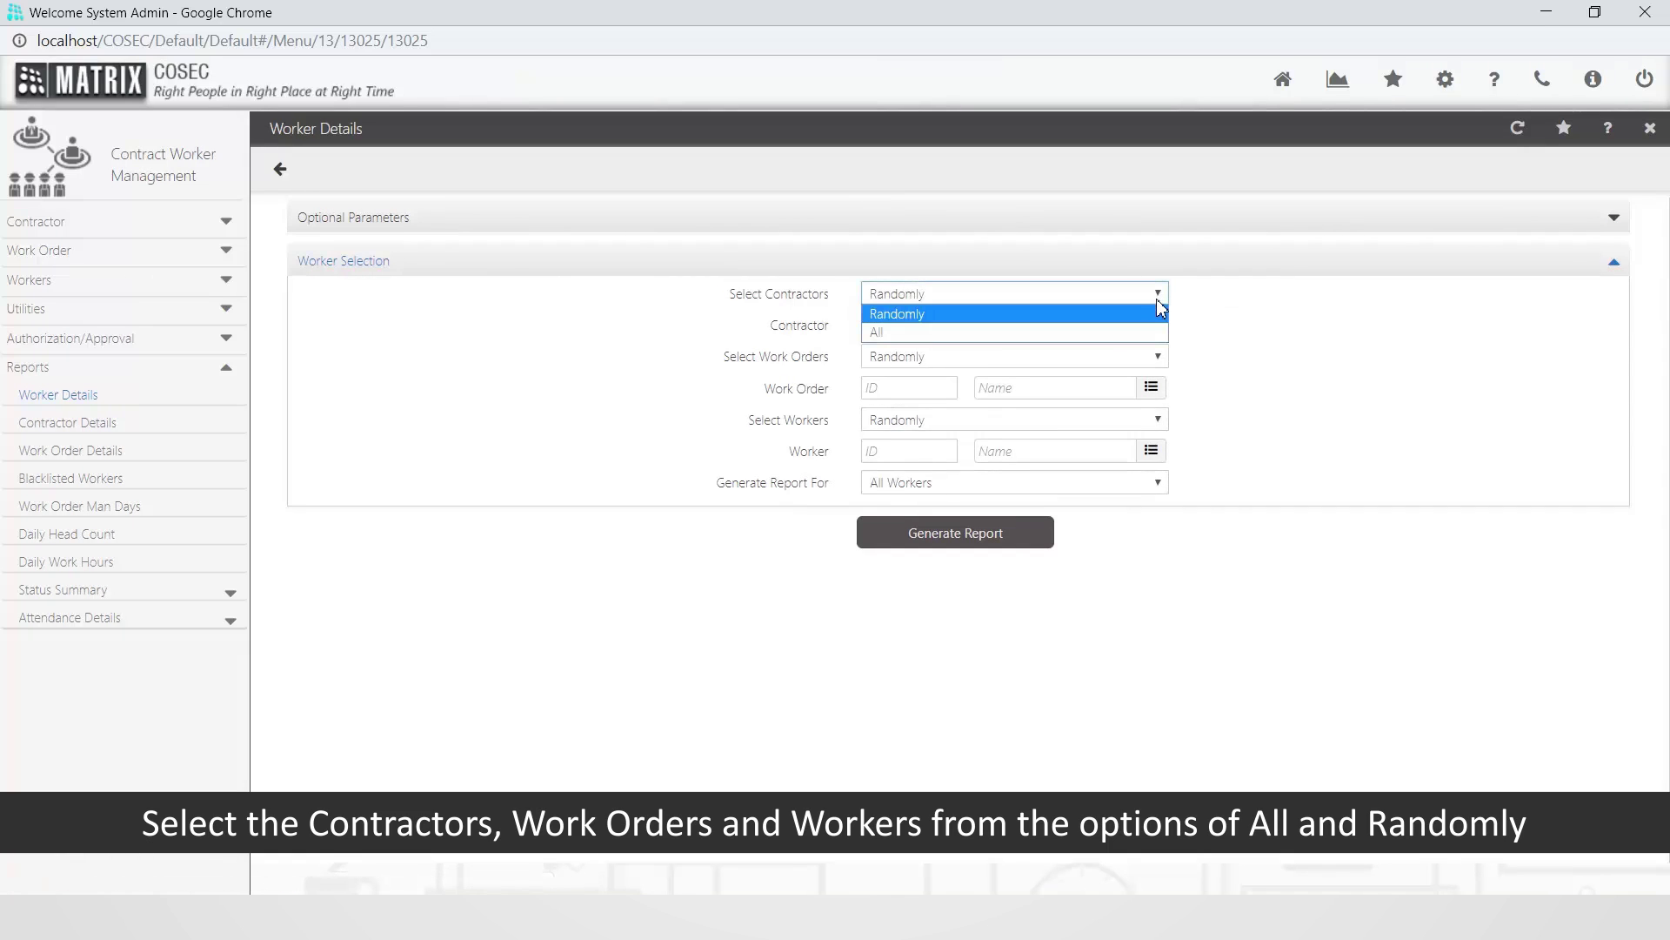
{"action": "left_click", "coordinate": [1158, 332]}
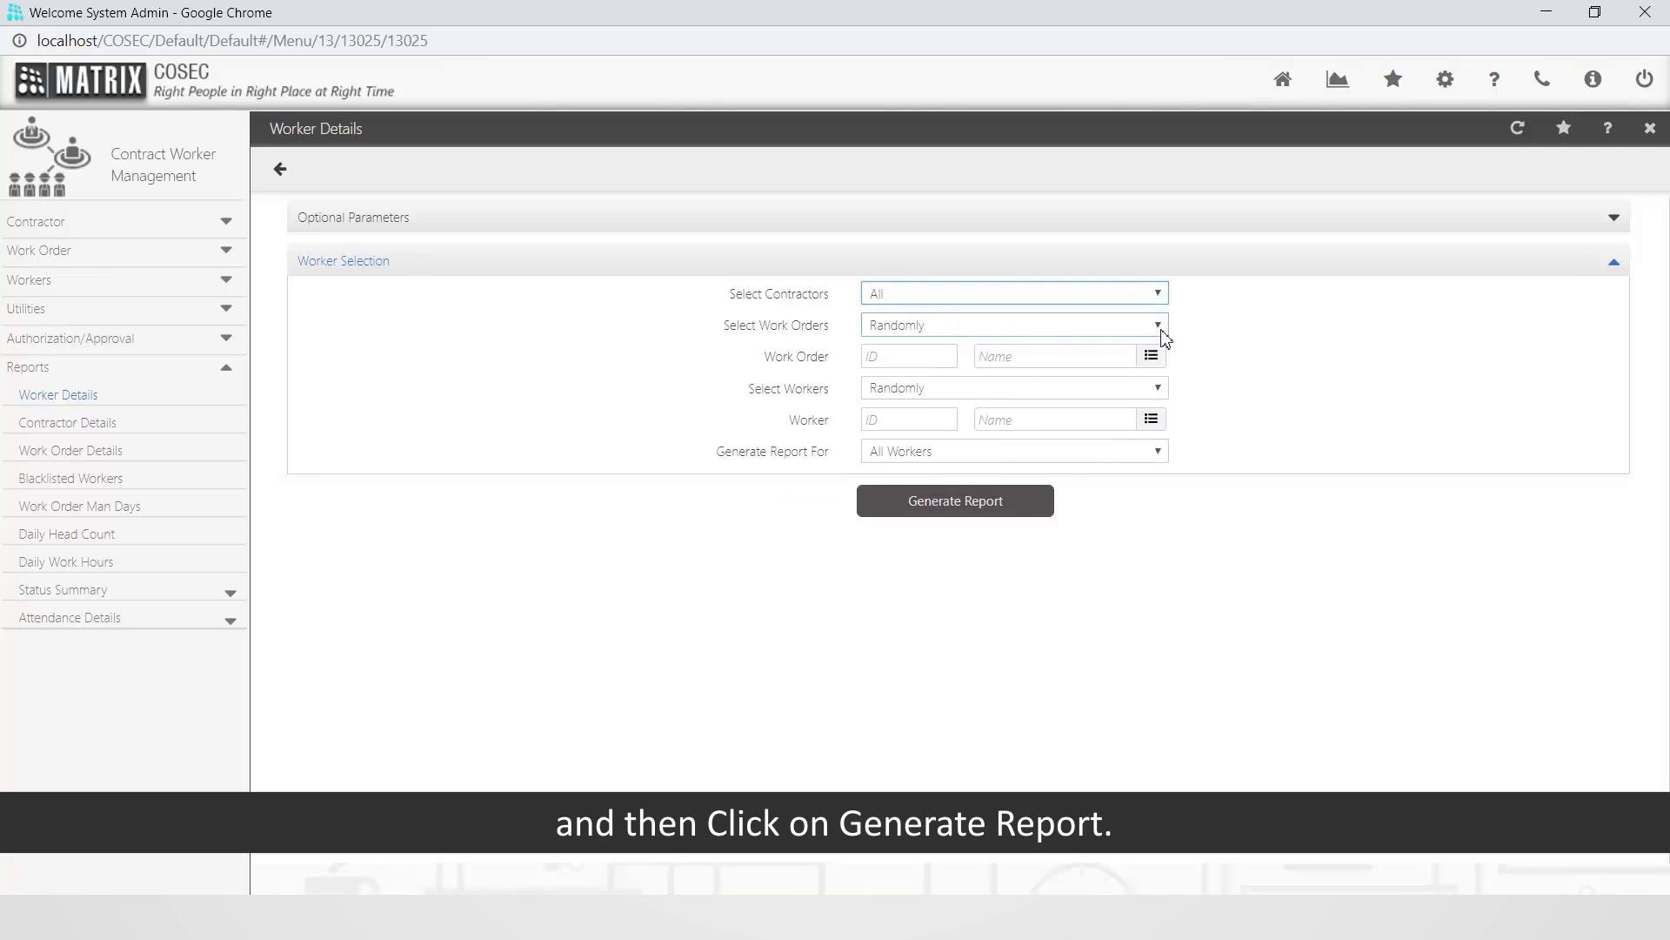
{"action": "left_click", "coordinate": [1158, 326]}
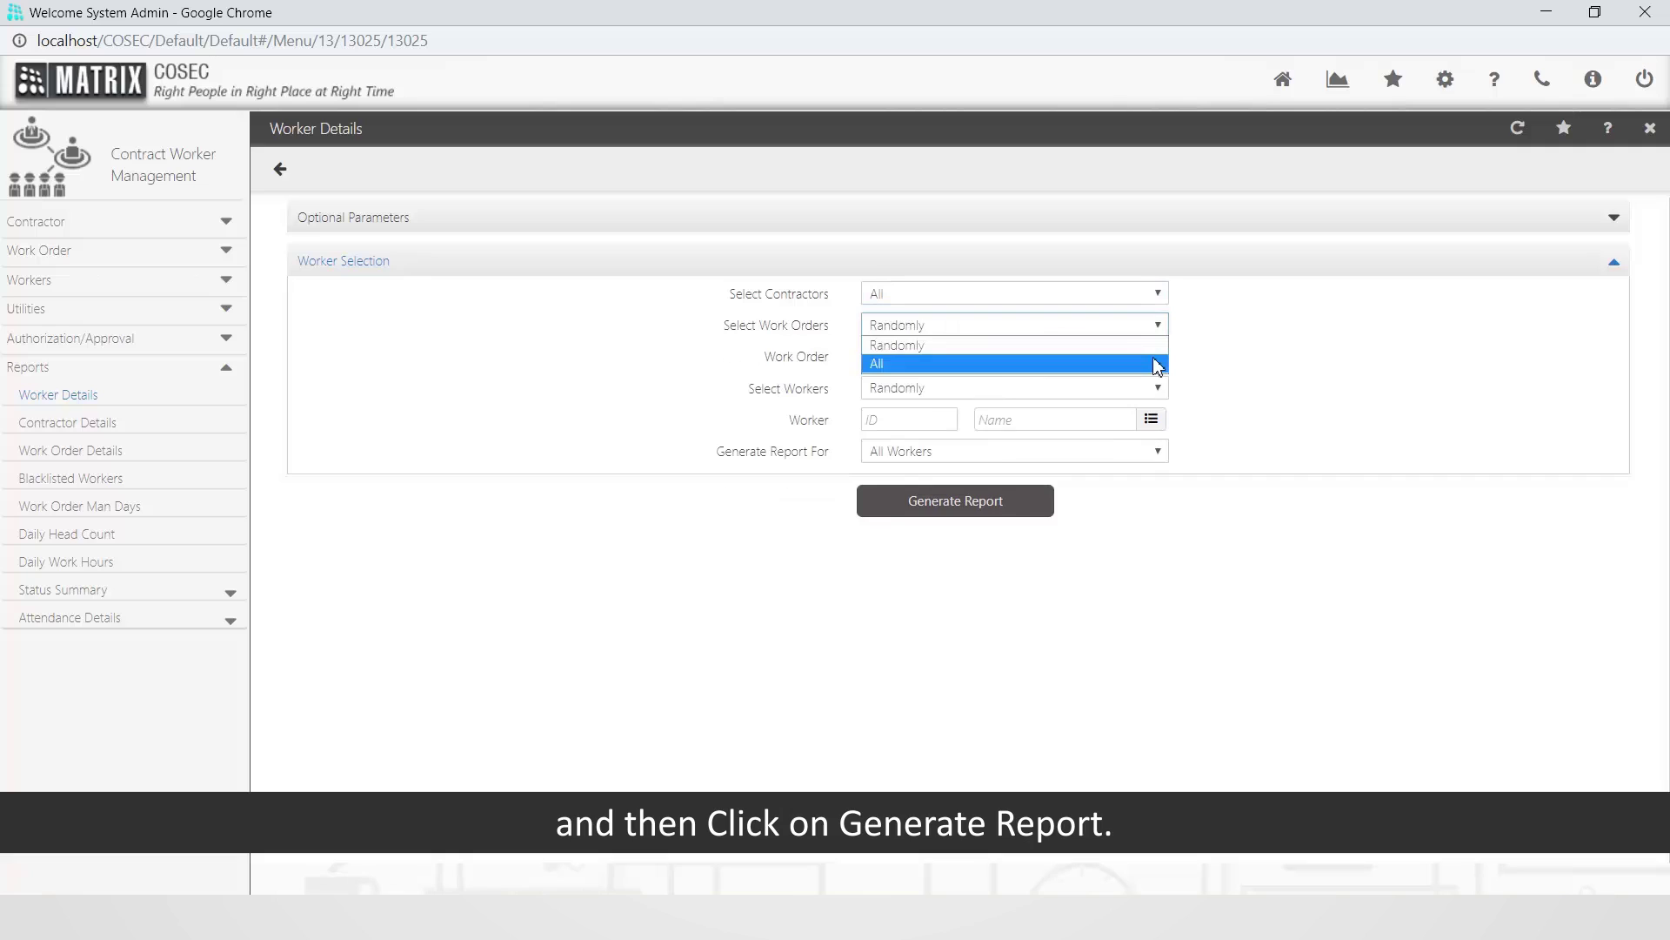
{"action": "left_click", "coordinate": [1160, 364]}
- Set worker selection to Randomly and add the second, third and fourth listed workers to the Worker Details report
{"action": "left_click", "coordinate": [1157, 357]}
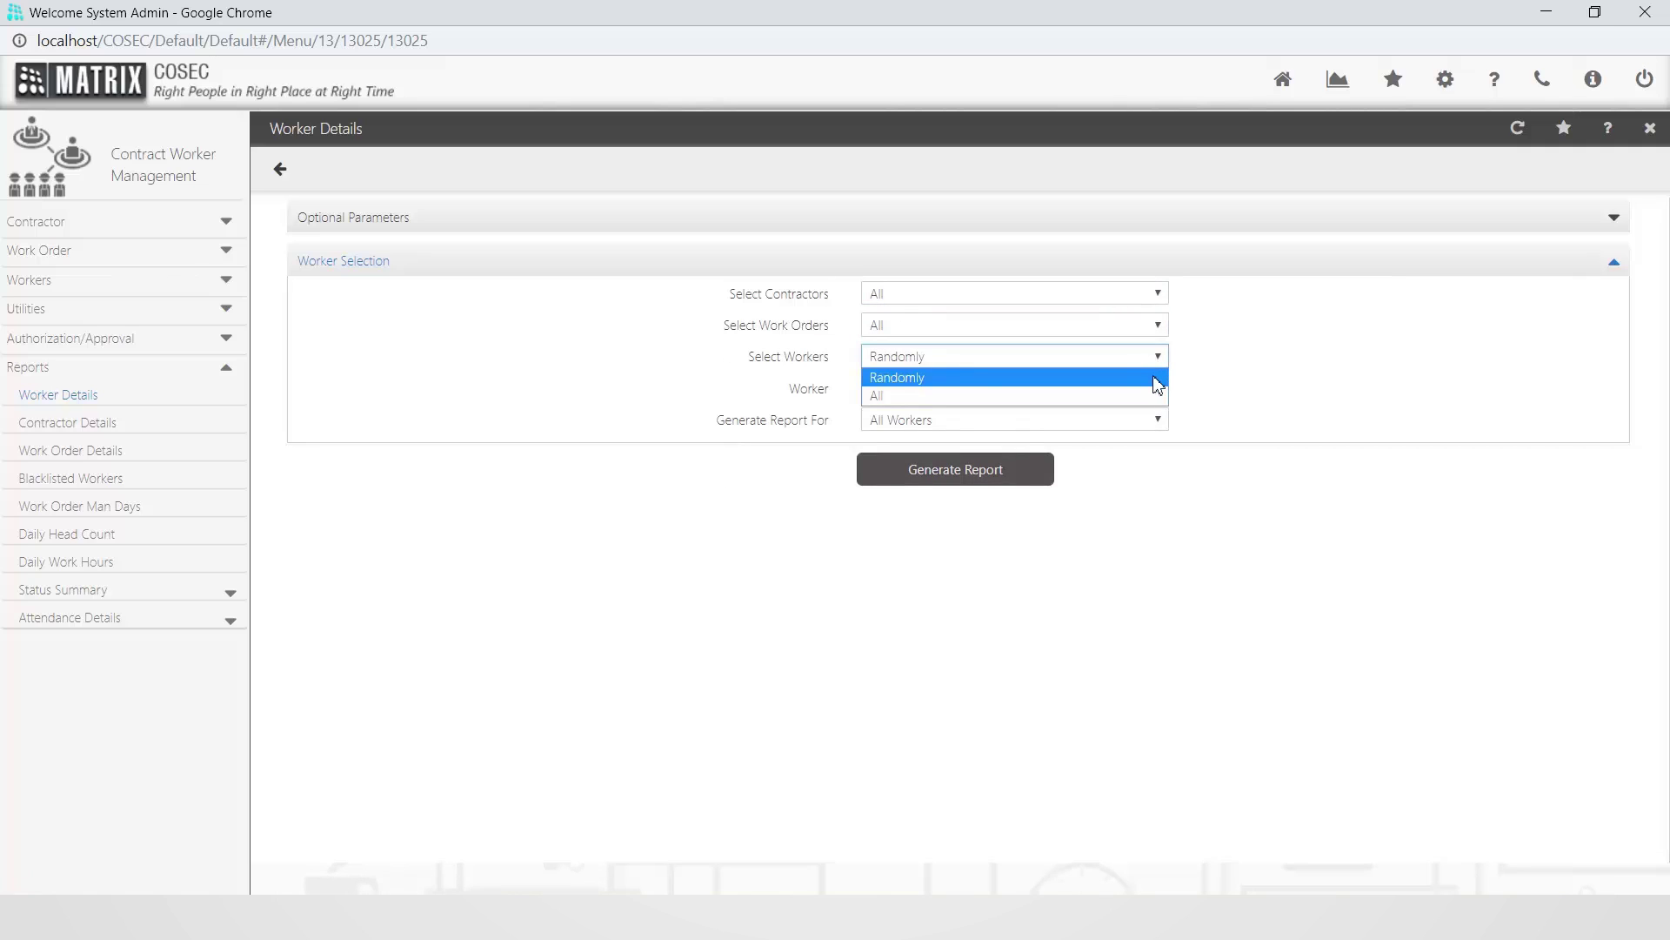
{"action": "left_click", "coordinate": [1158, 377]}
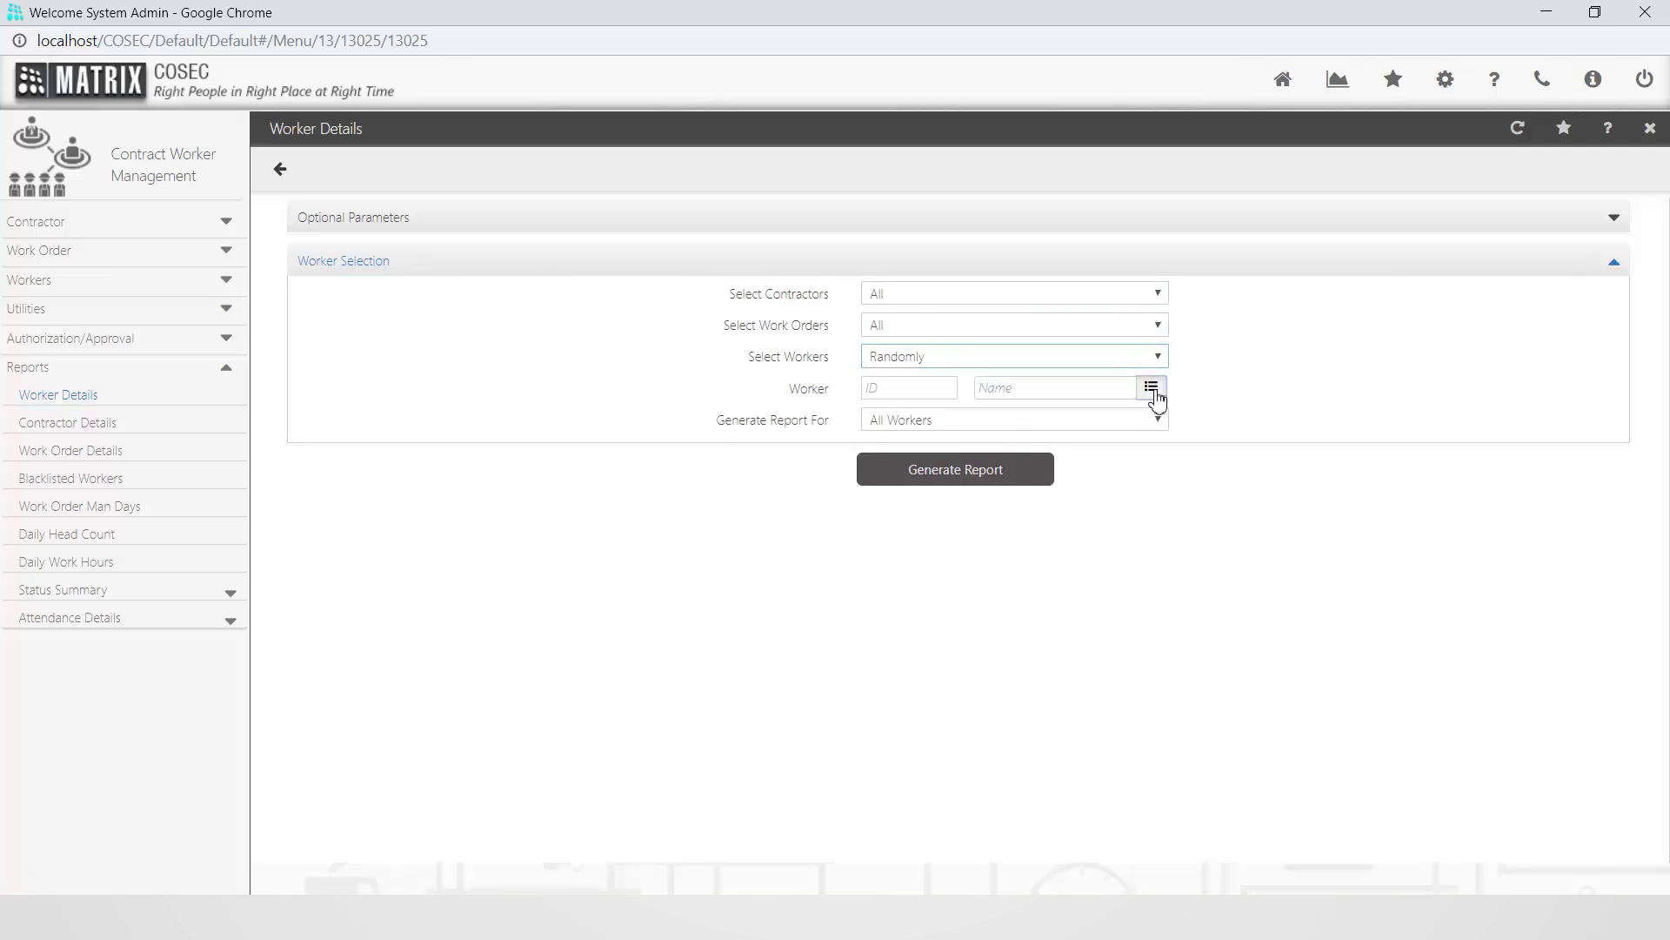
{"action": "left_click", "coordinate": [1154, 388]}
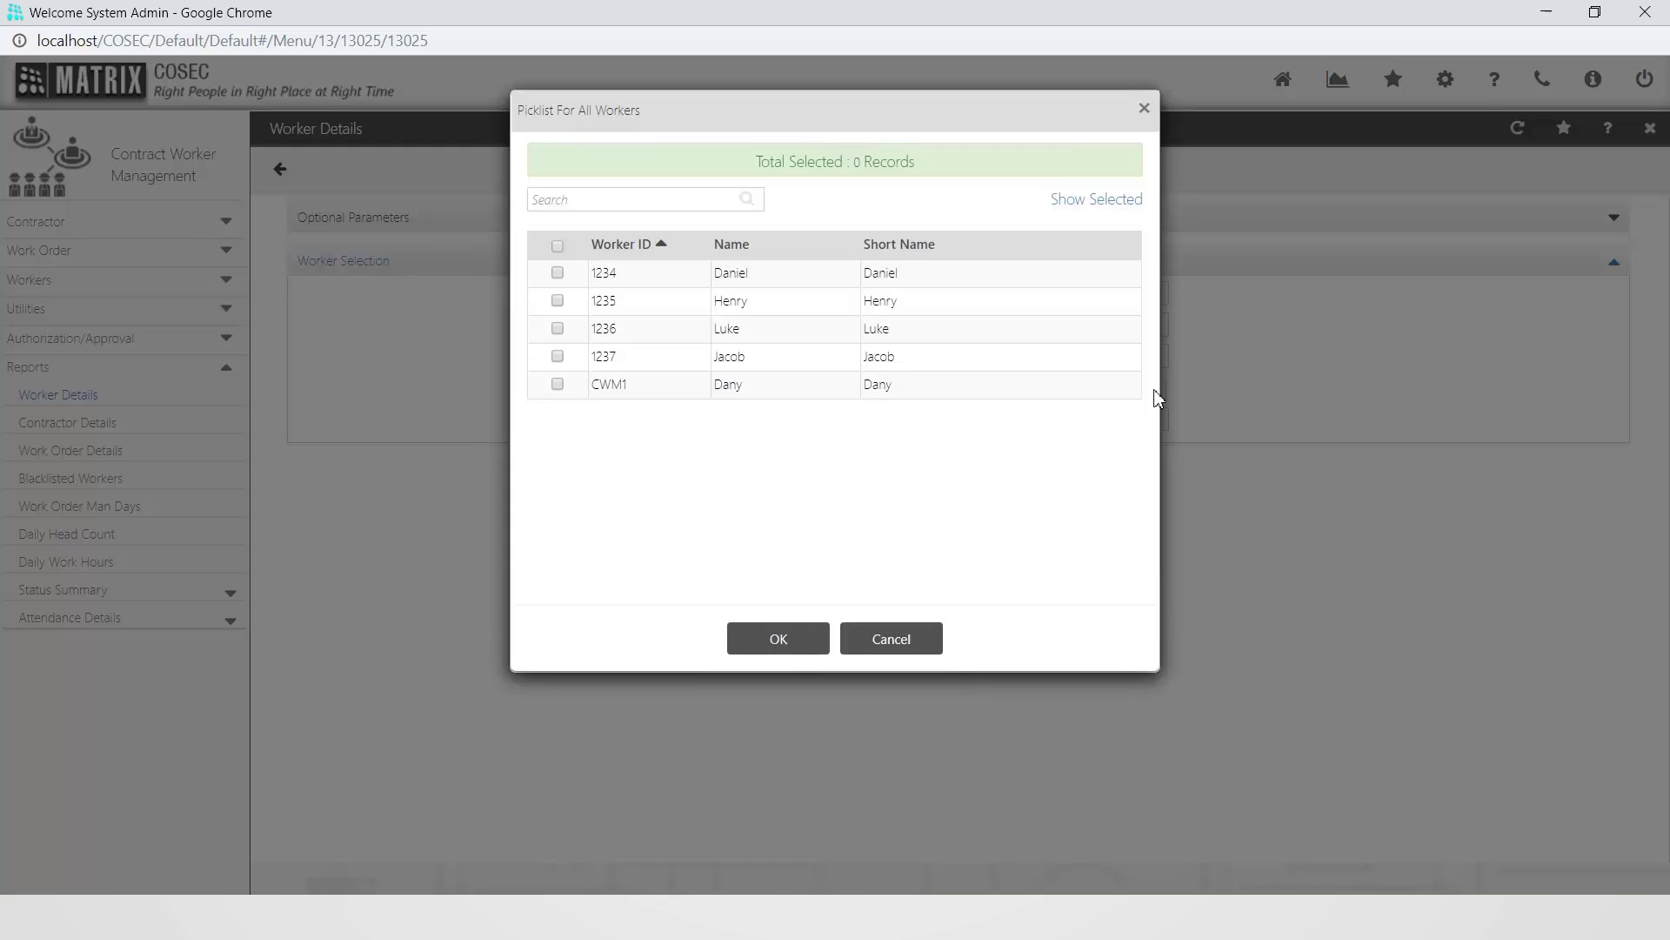
{"action": "left_click", "coordinate": [877, 367]}
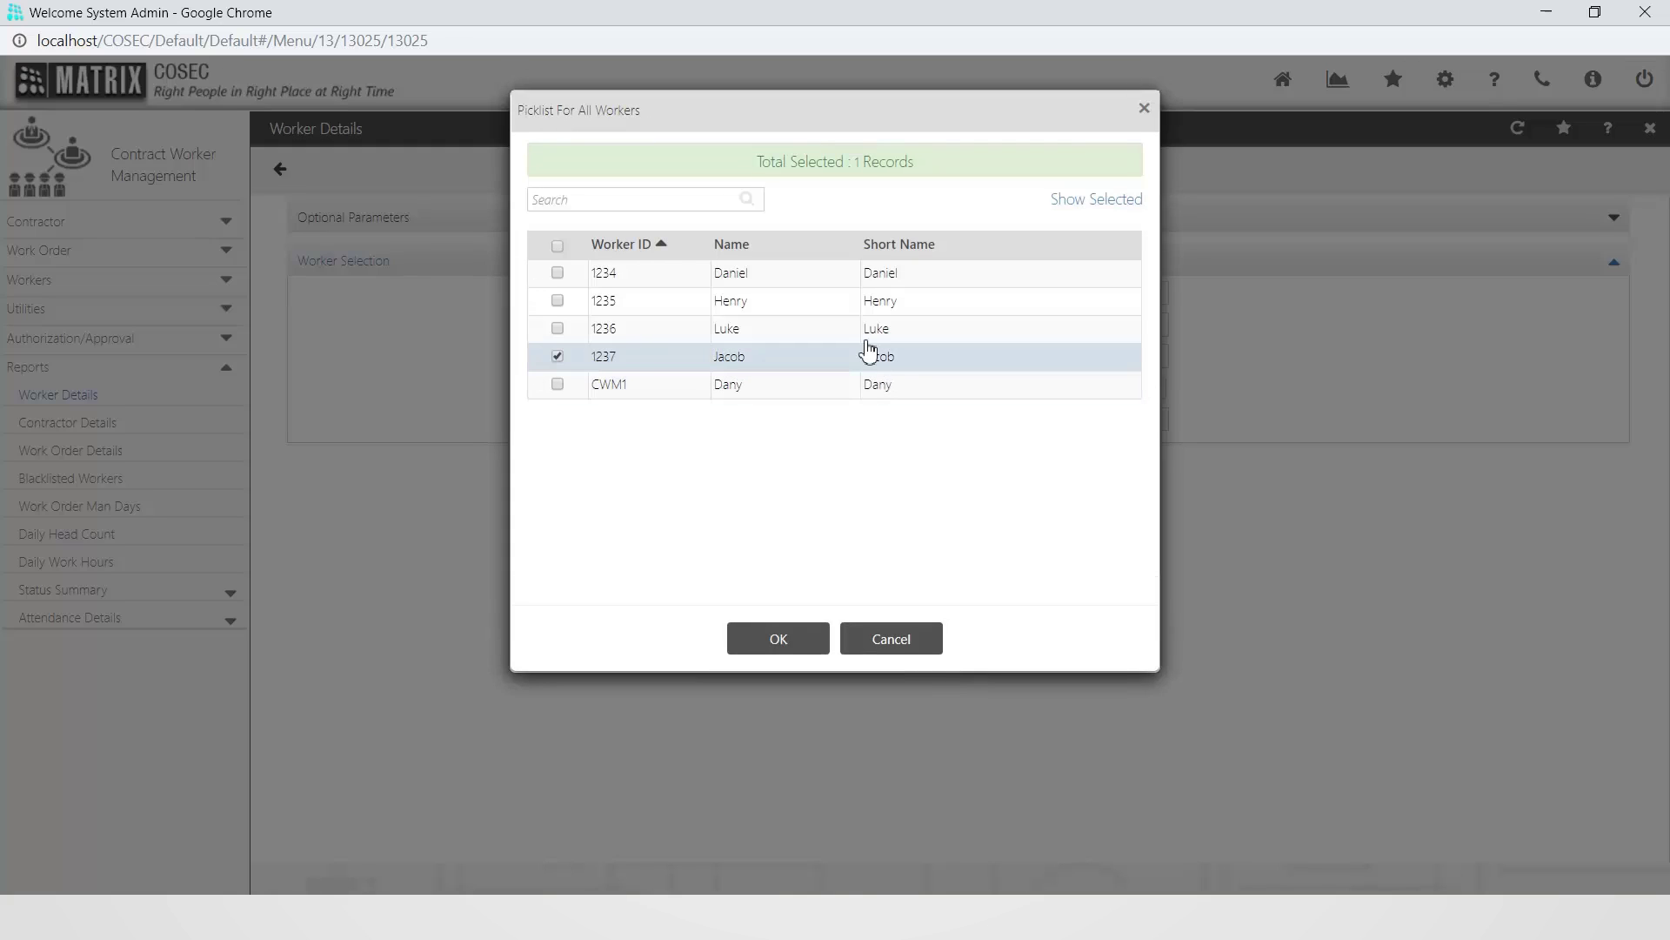
{"action": "left_click", "coordinate": [867, 340]}
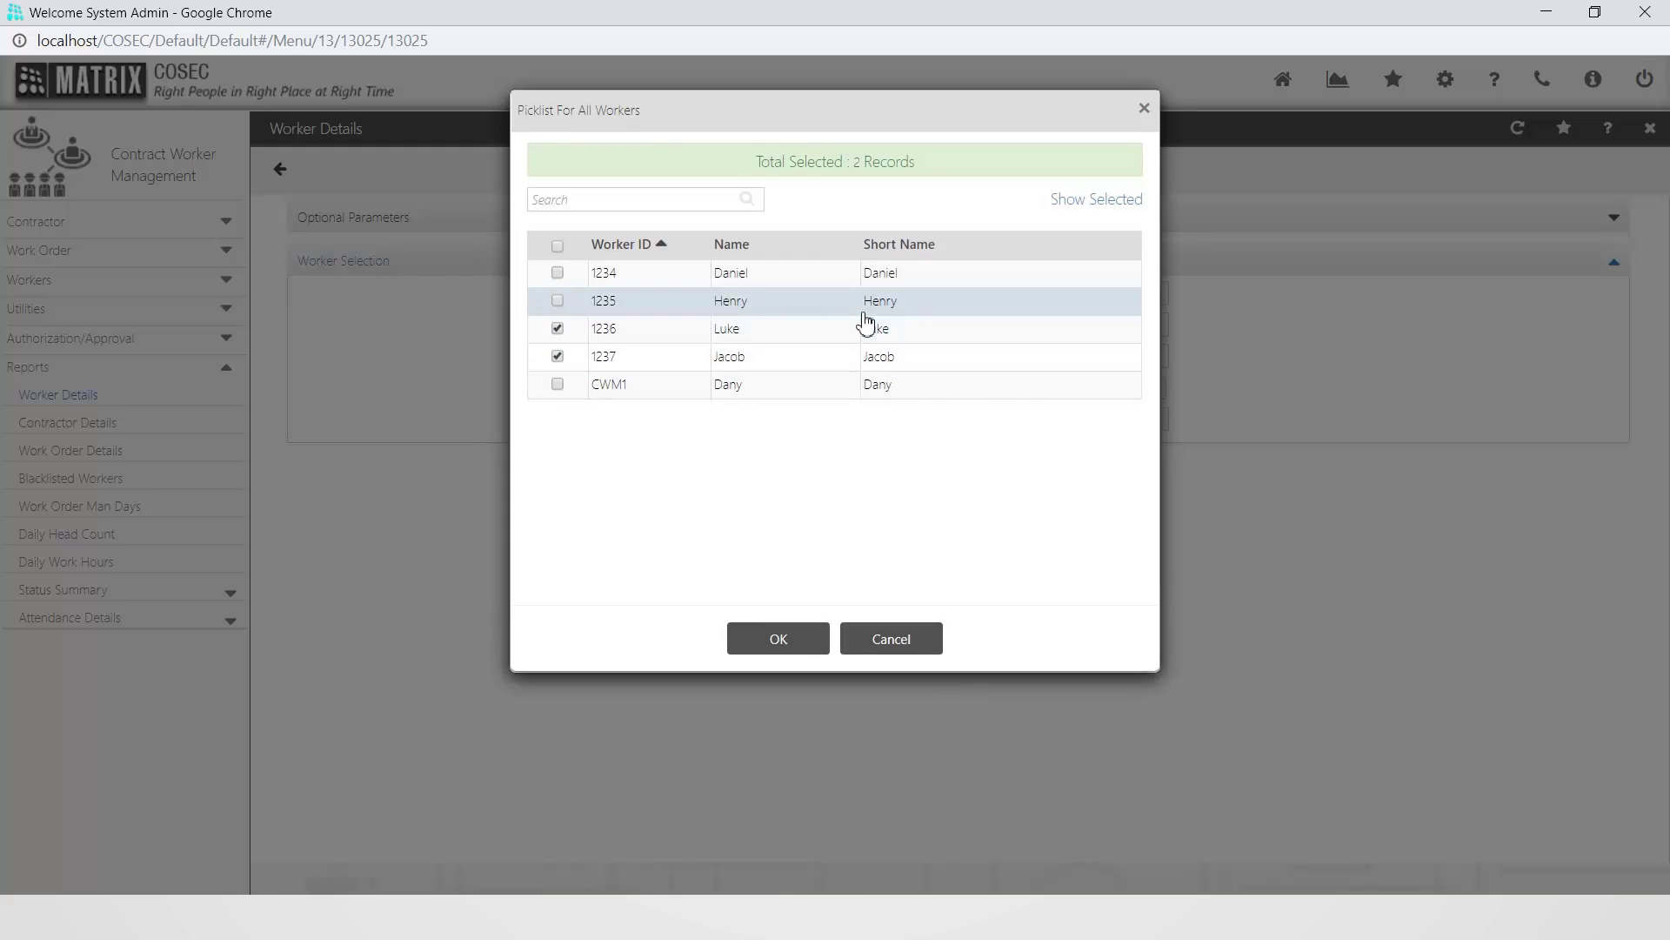
{"action": "left_click", "coordinate": [866, 306]}
{"action": "left_click", "coordinate": [766, 641]}
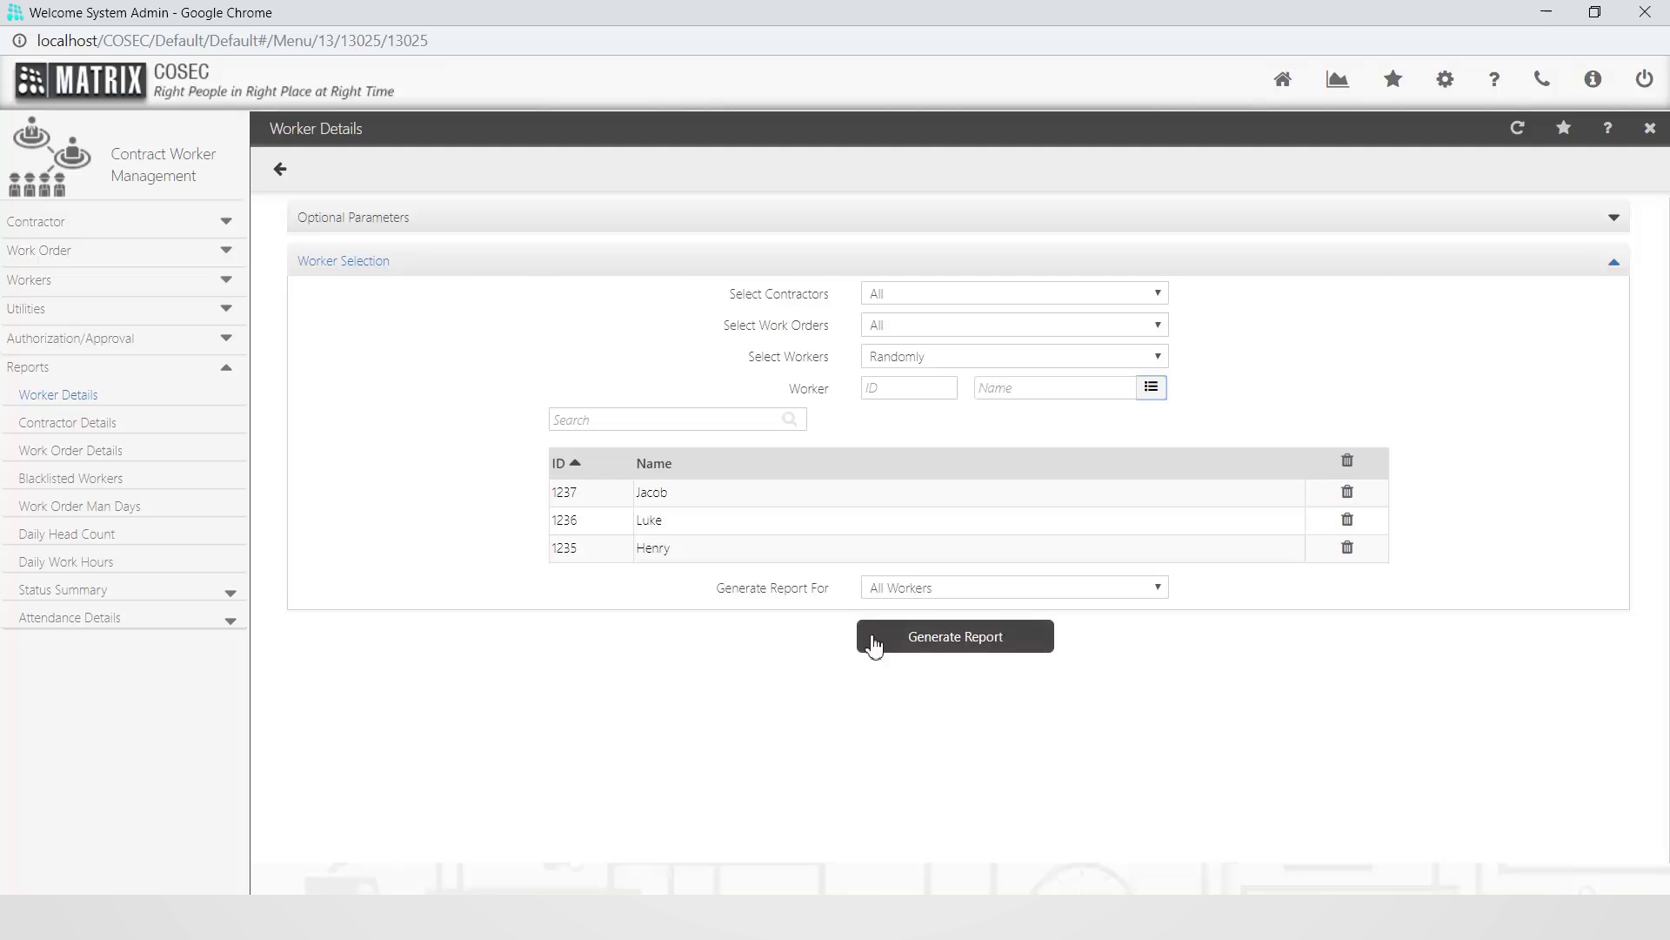
- Generate the Worker Details report and review the entries of the selected workers
{"action": "left_click", "coordinate": [955, 640]}
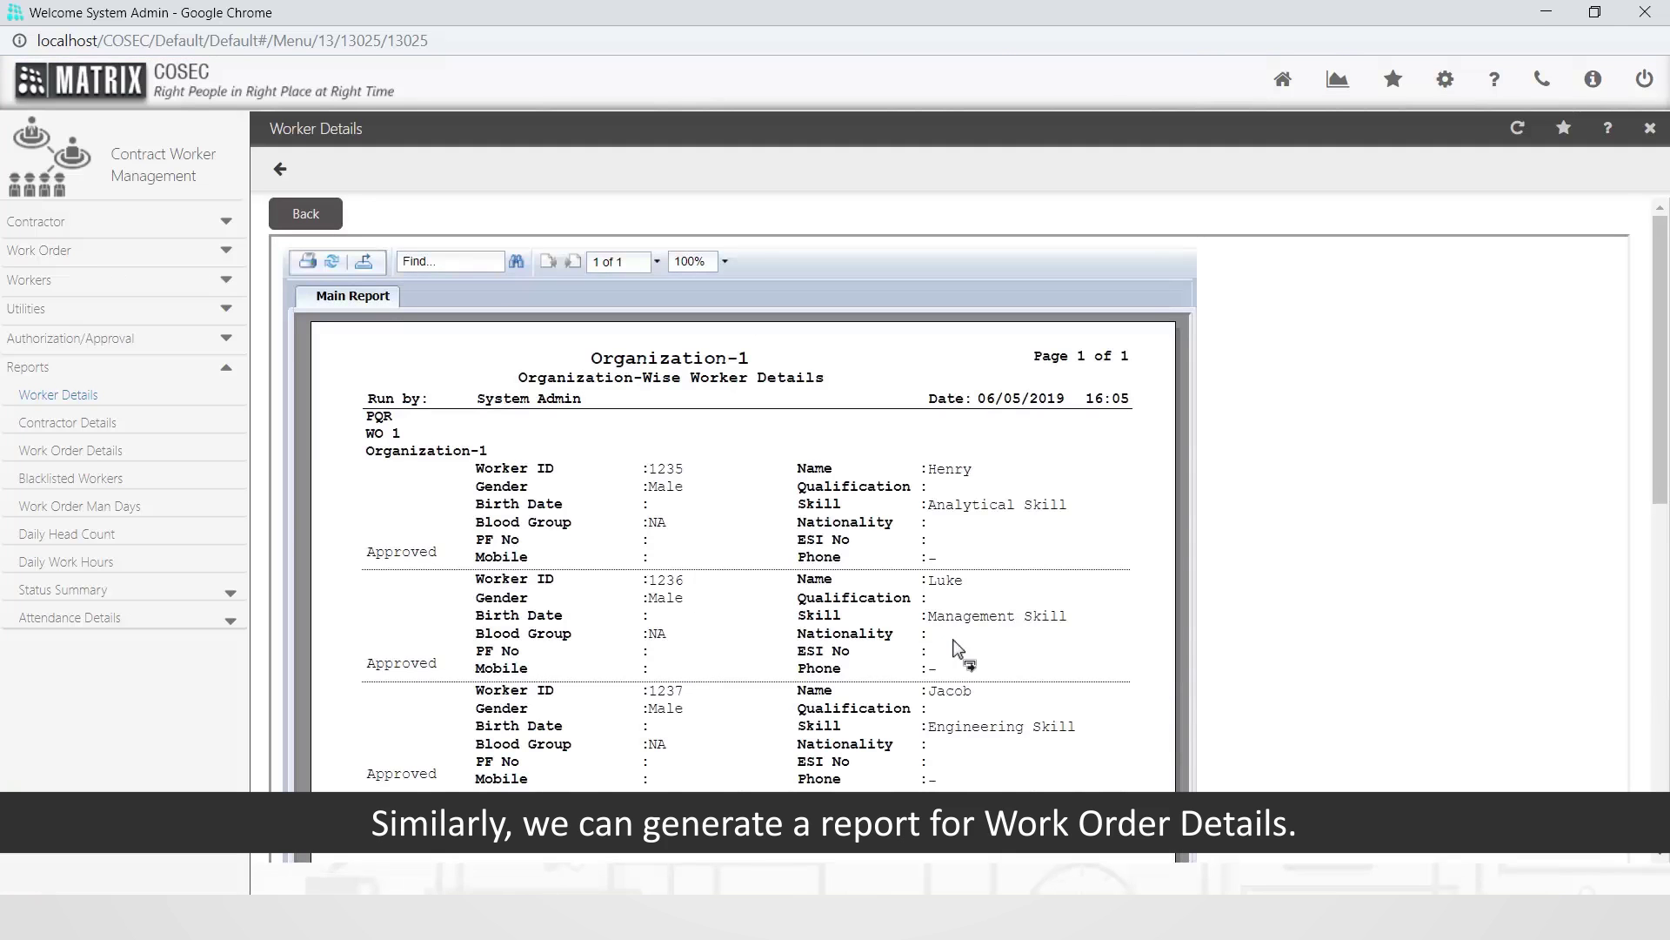
{"action": "scroll", "coordinate": [1300, 706], "scroll_direction": "down", "scroll_amount": 3}
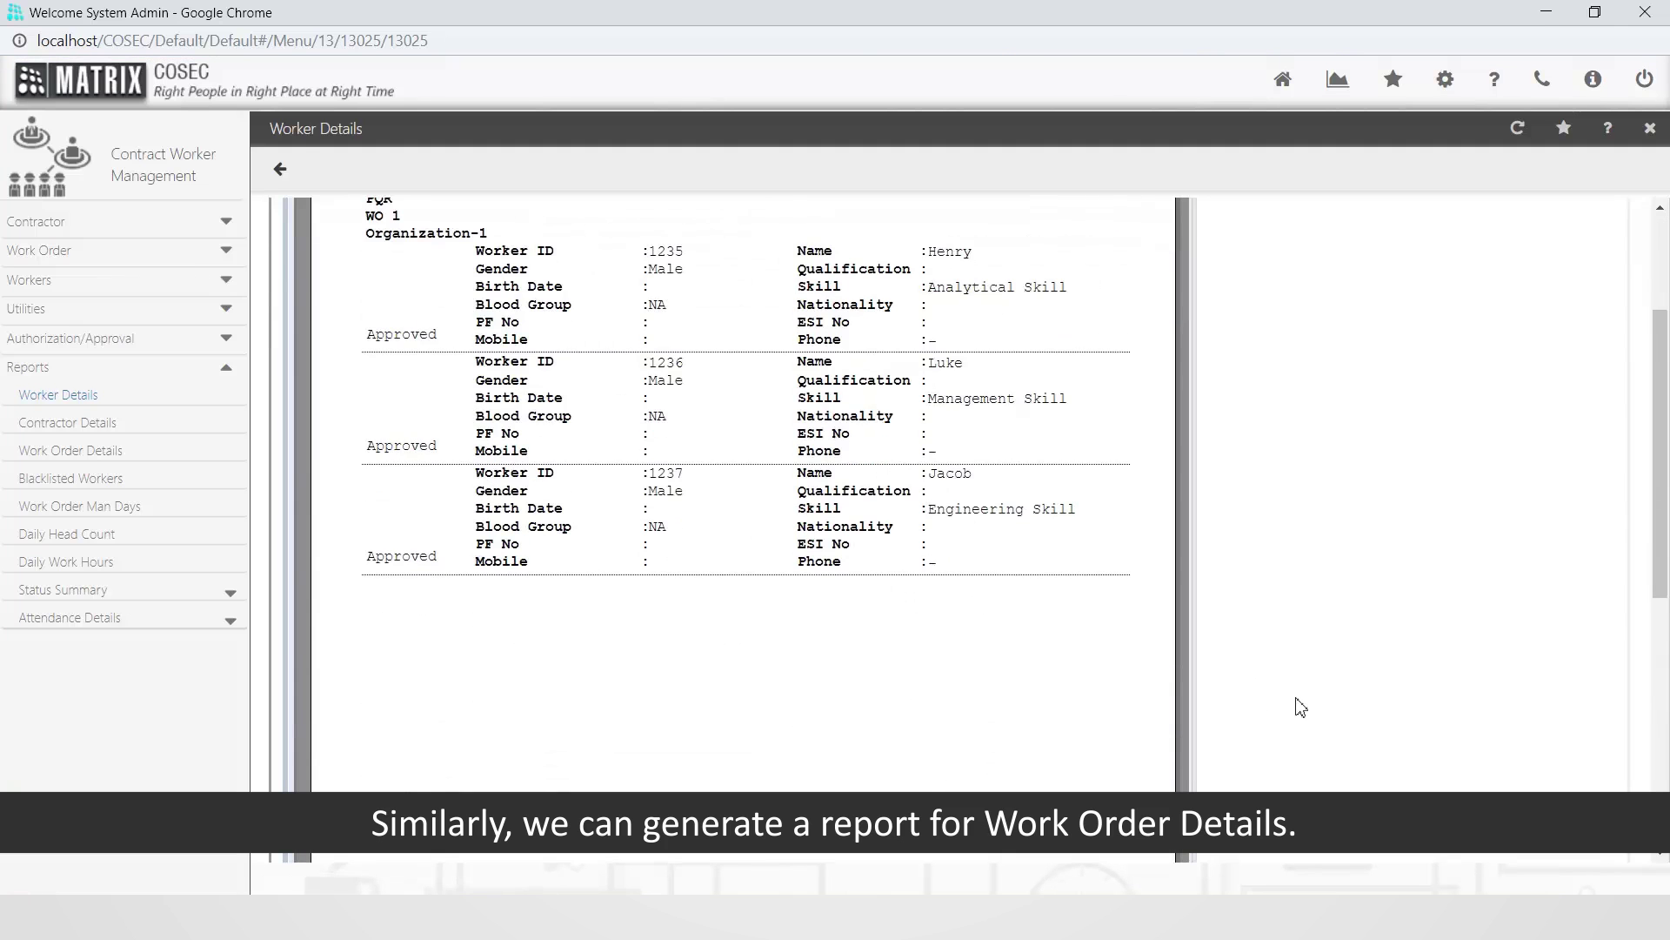
{"action": "scroll", "coordinate": [1300, 706], "scroll_direction": "up", "scroll_amount": 3}
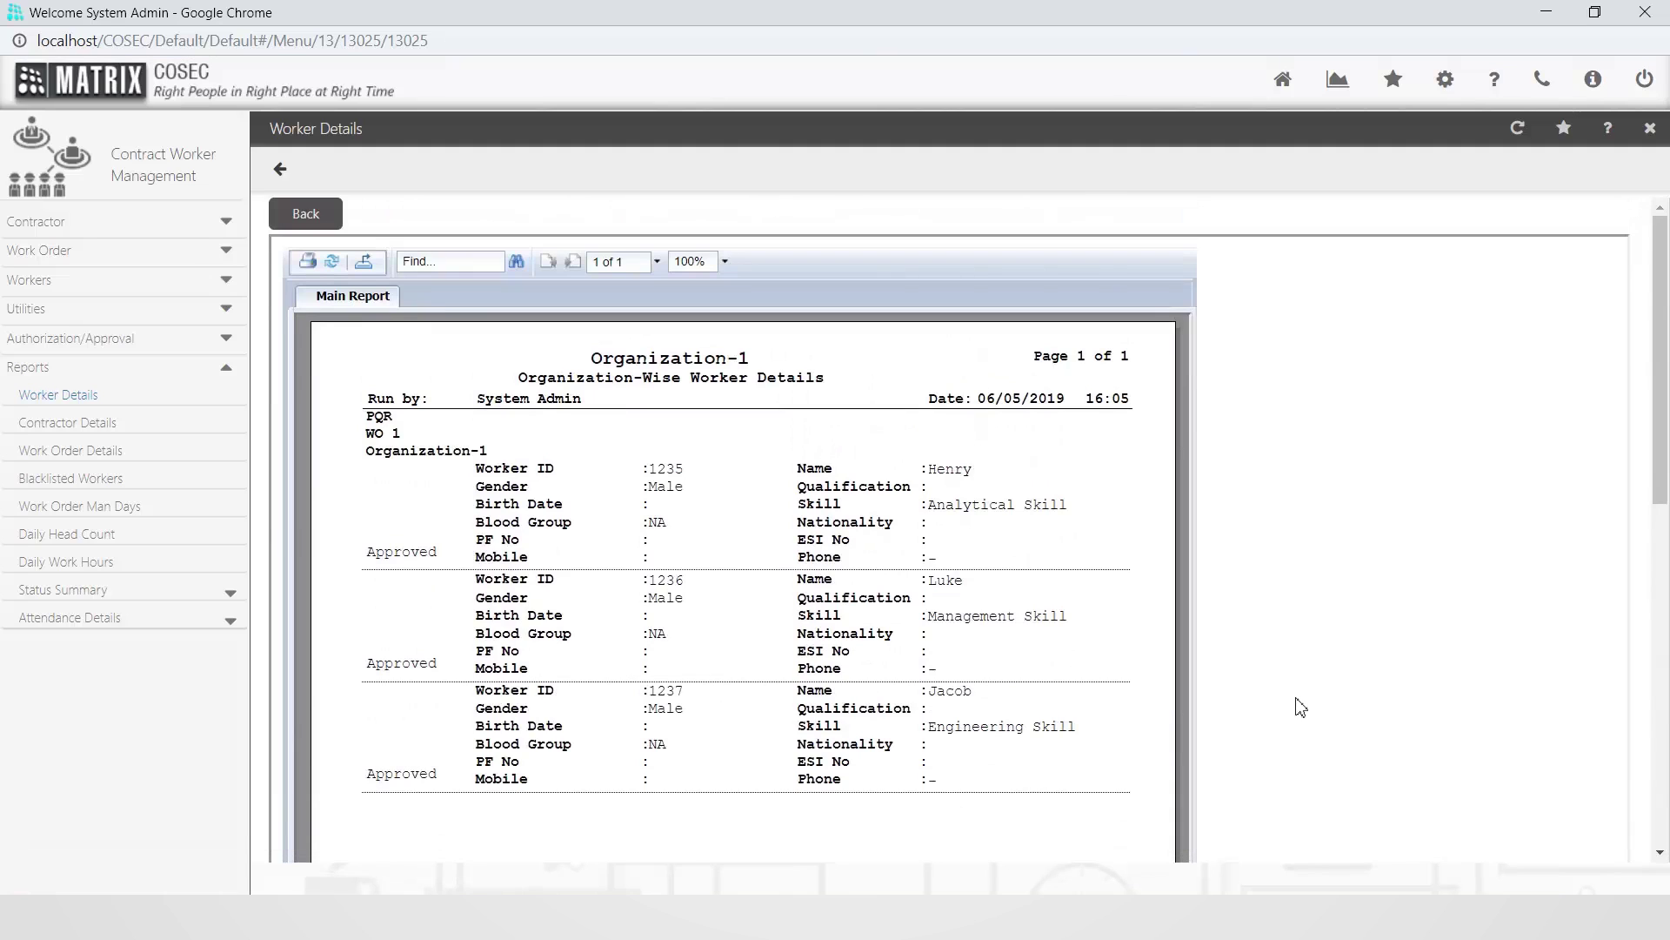
- Open the Work Order Details report and group it by Organization in its optional parameters
{"action": "left_click", "coordinate": [112, 459]}
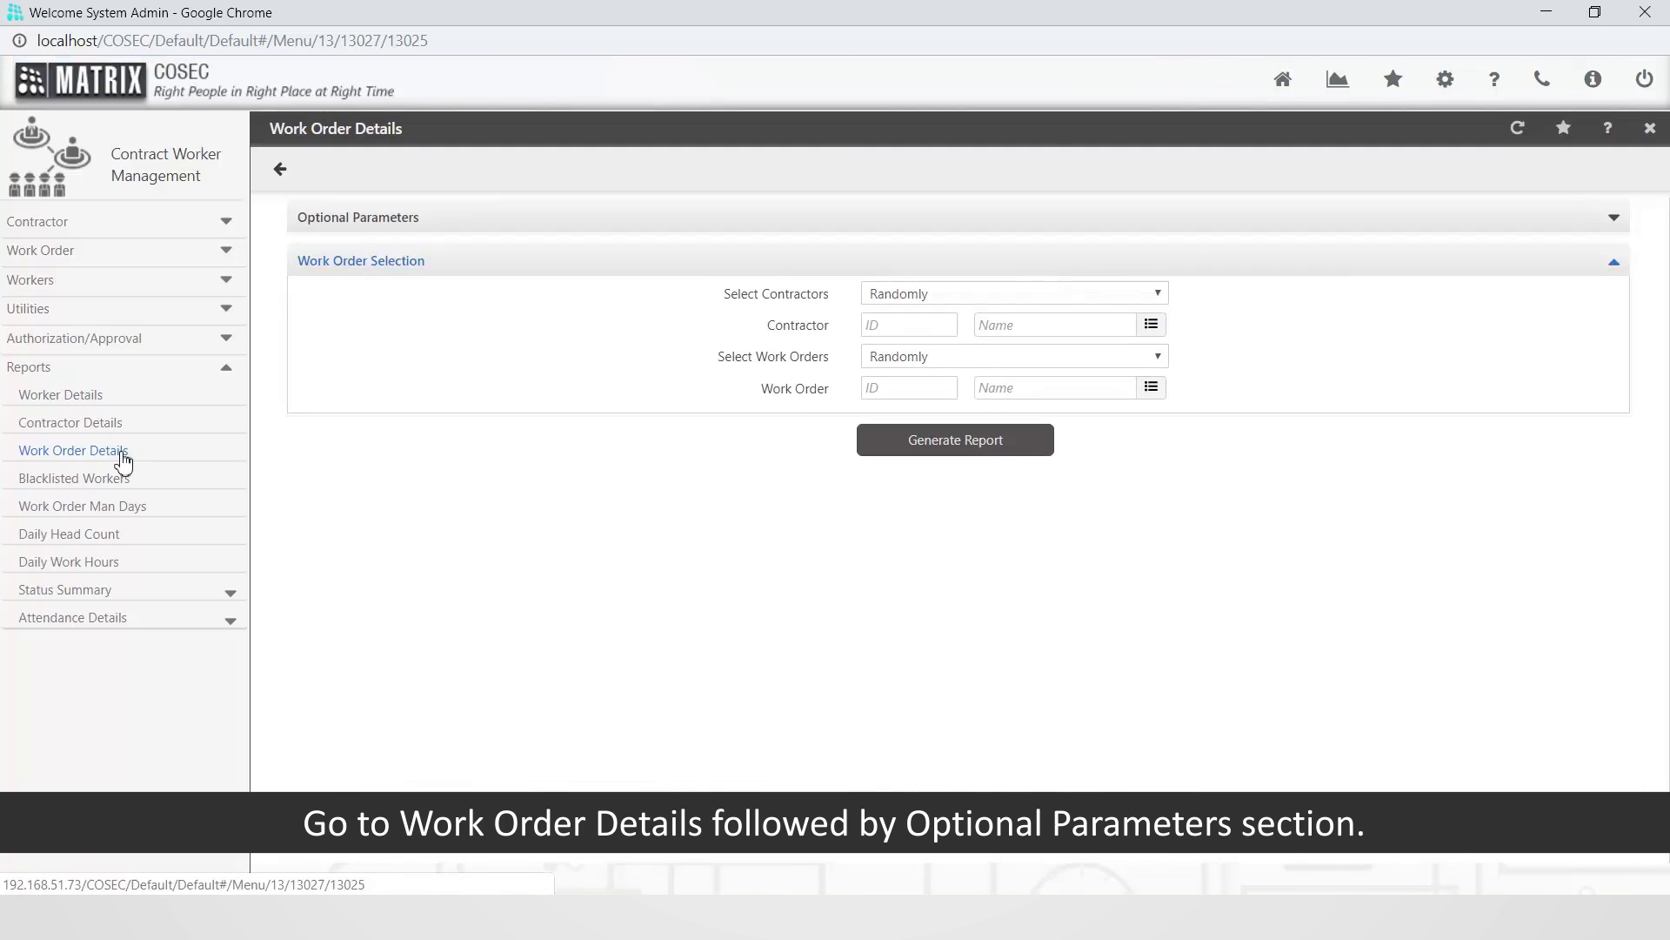
{"action": "left_click", "coordinate": [585, 229]}
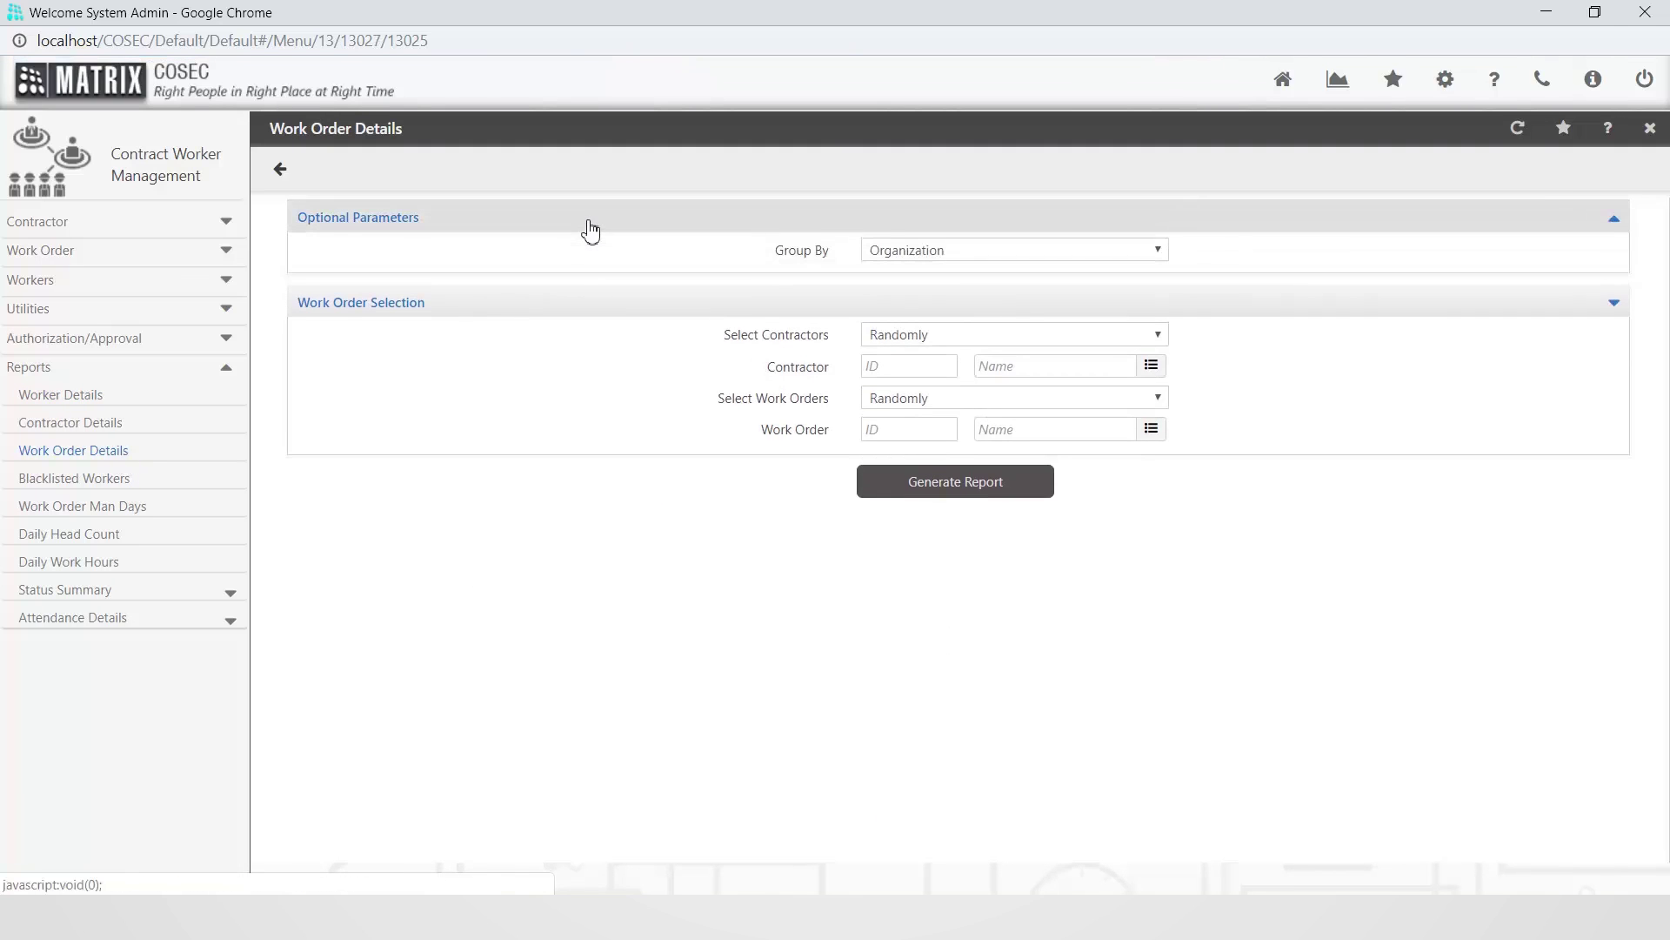
{"action": "left_click", "coordinate": [1066, 252]}
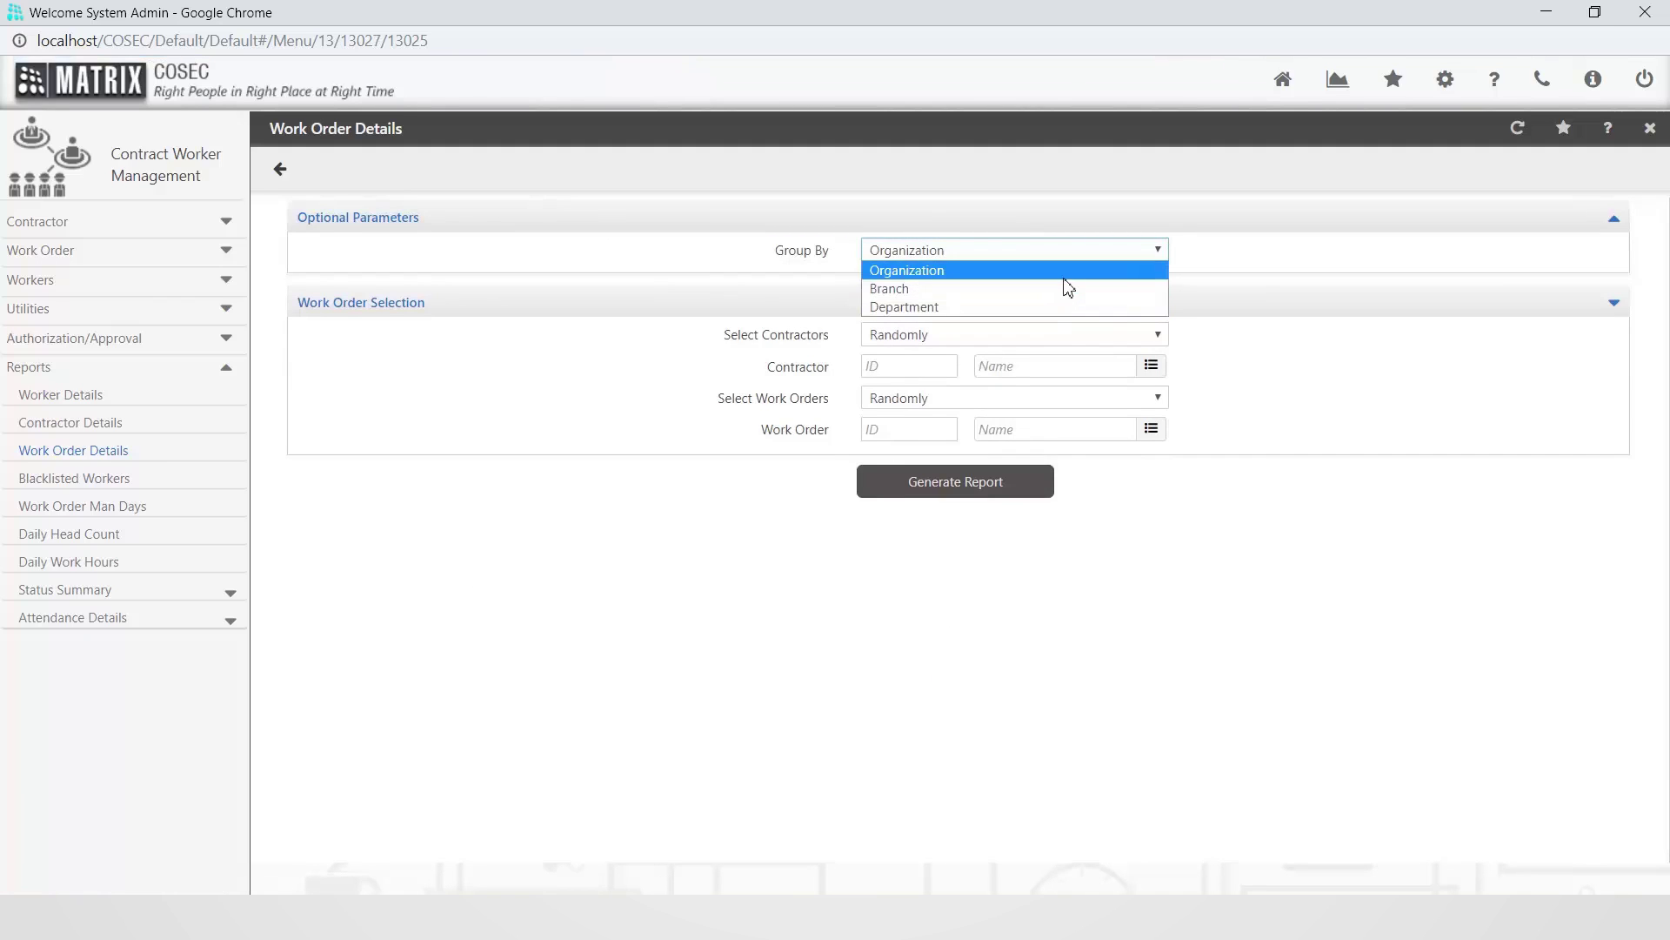
{"action": "left_click", "coordinate": [1064, 277]}
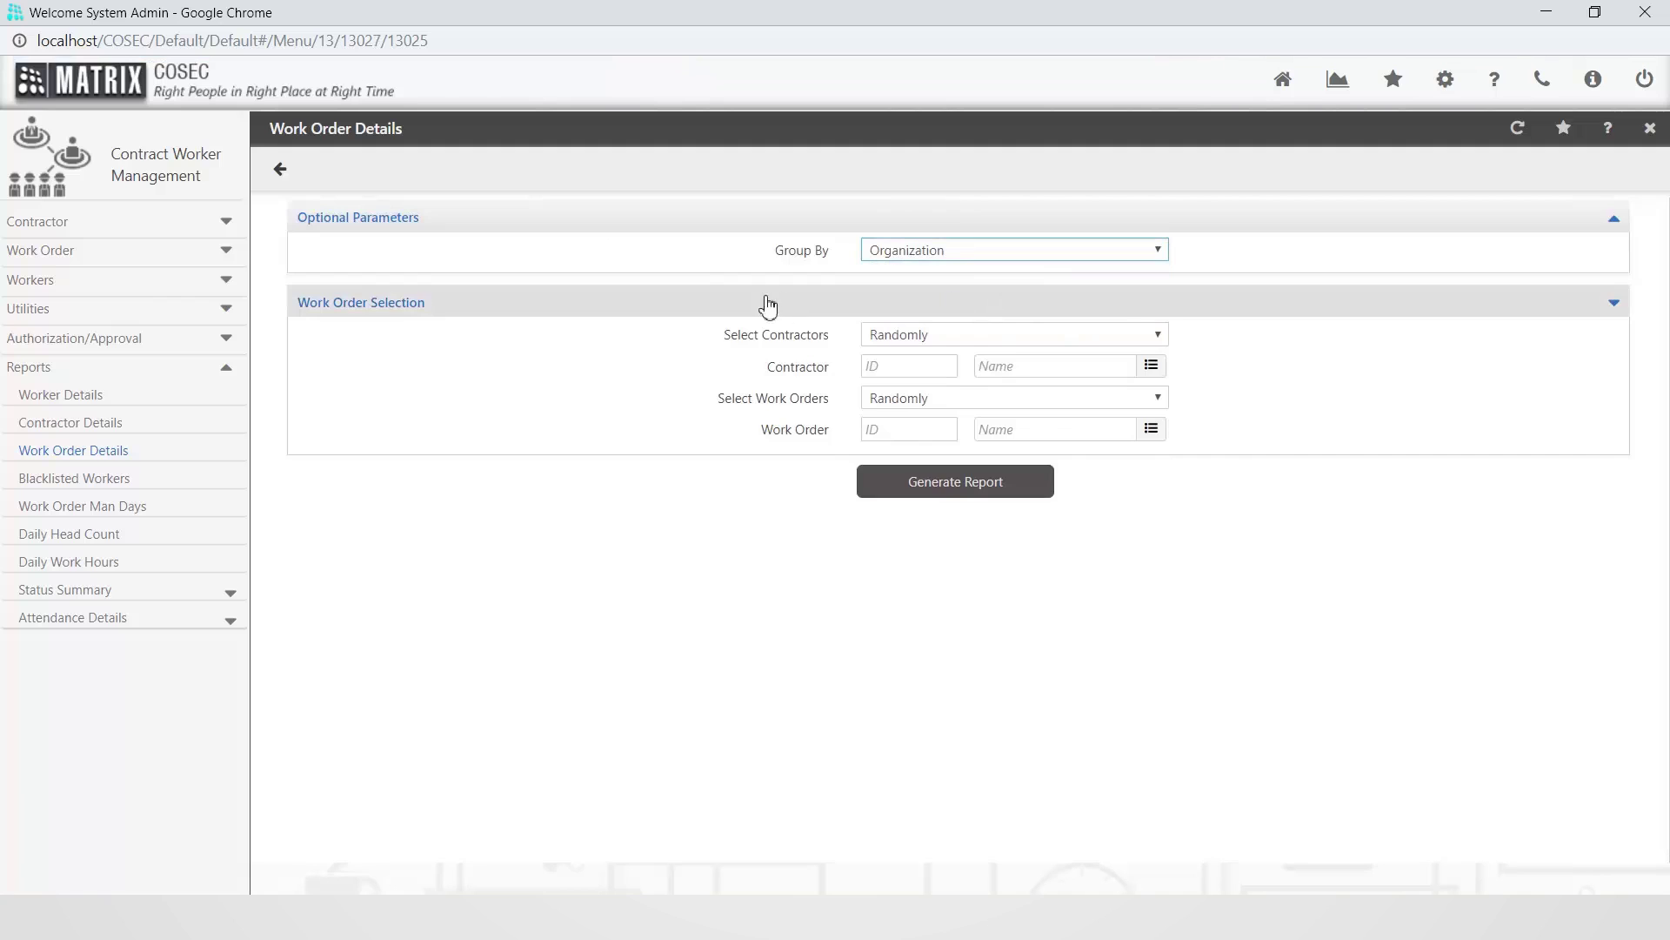
{"action": "left_click", "coordinate": [686, 229]}
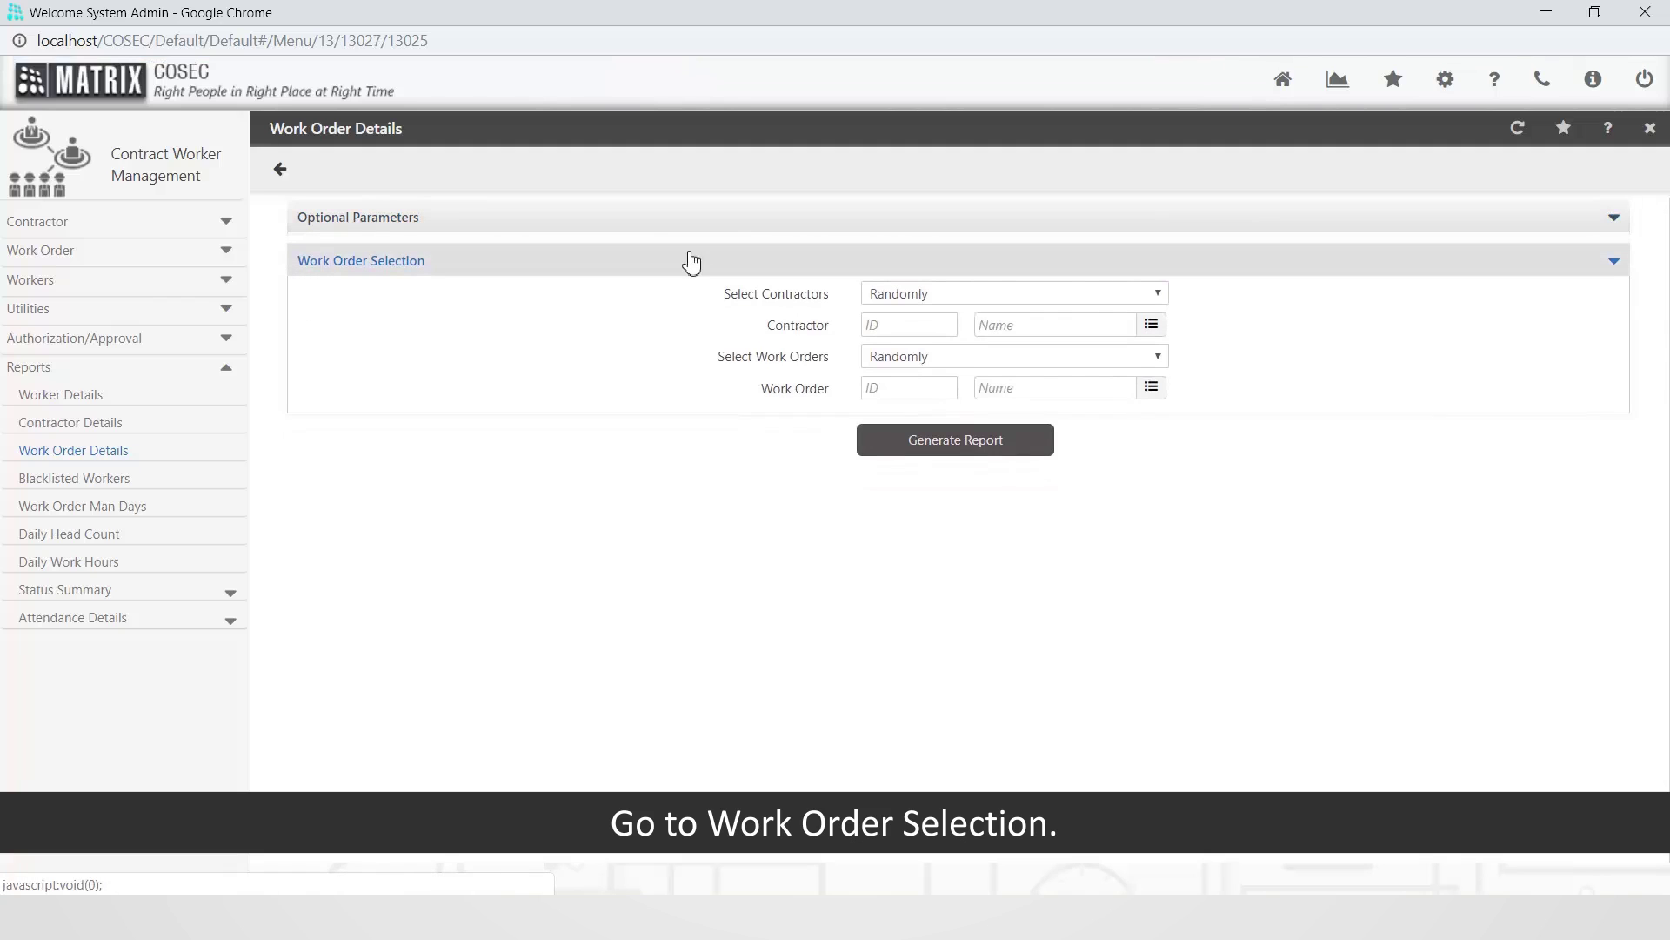
- Set contractor selection to Randomly and add the civil contractor PQR to the Work Order Details report
{"action": "left_click", "coordinate": [1127, 293]}
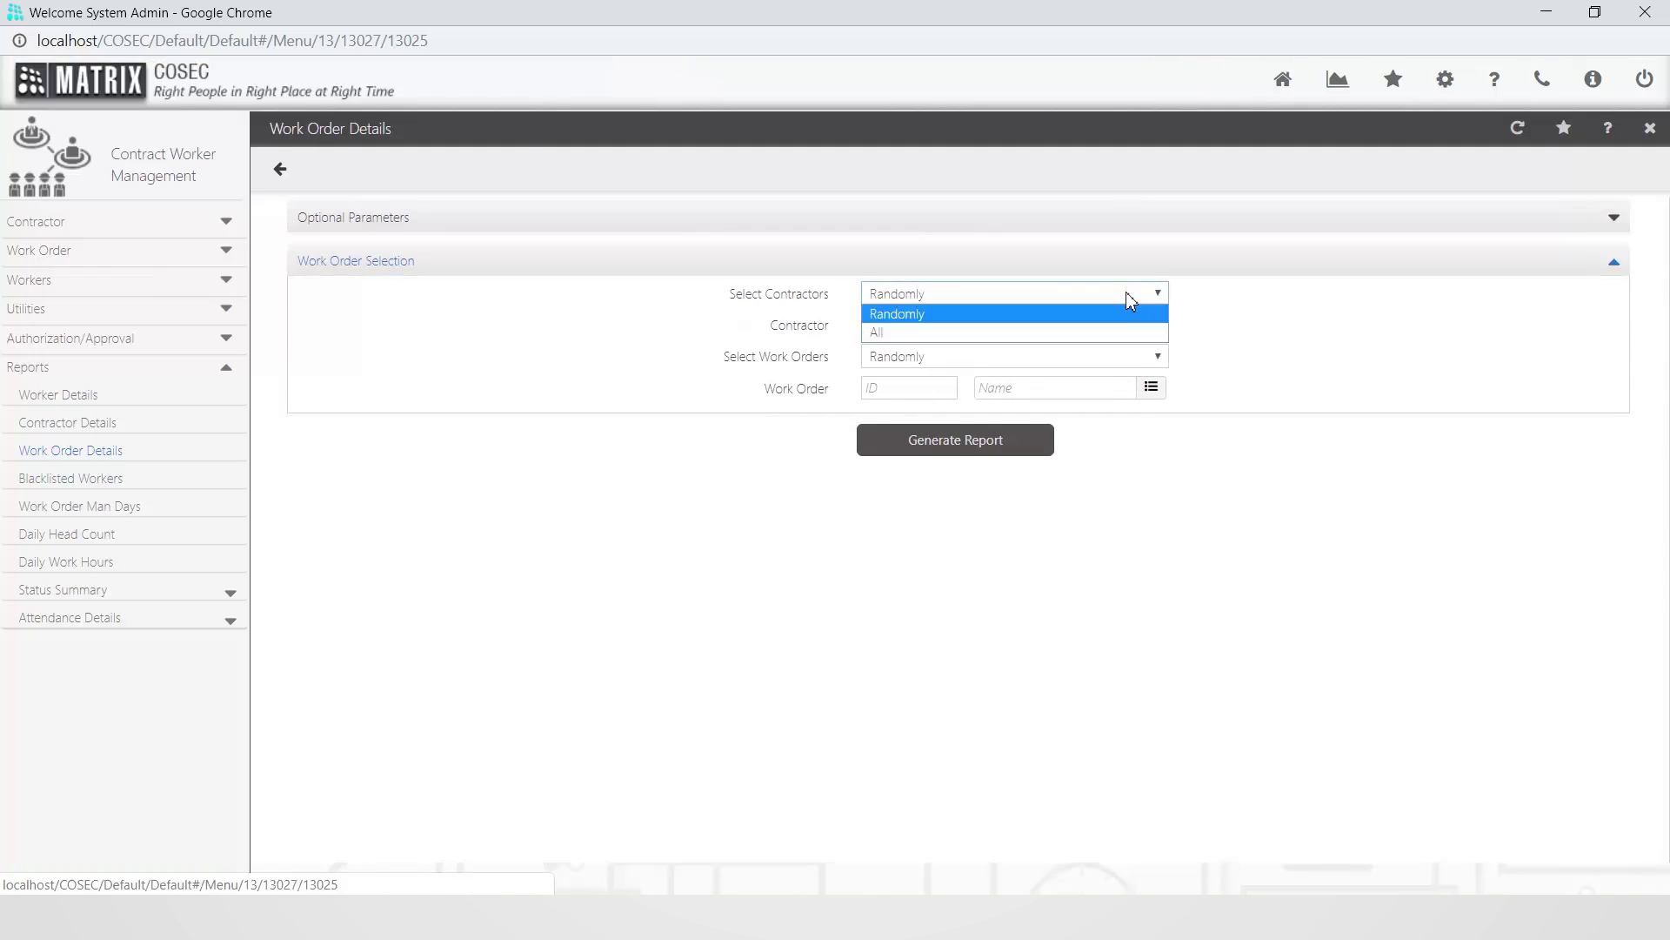
{"action": "left_click", "coordinate": [1127, 319]}
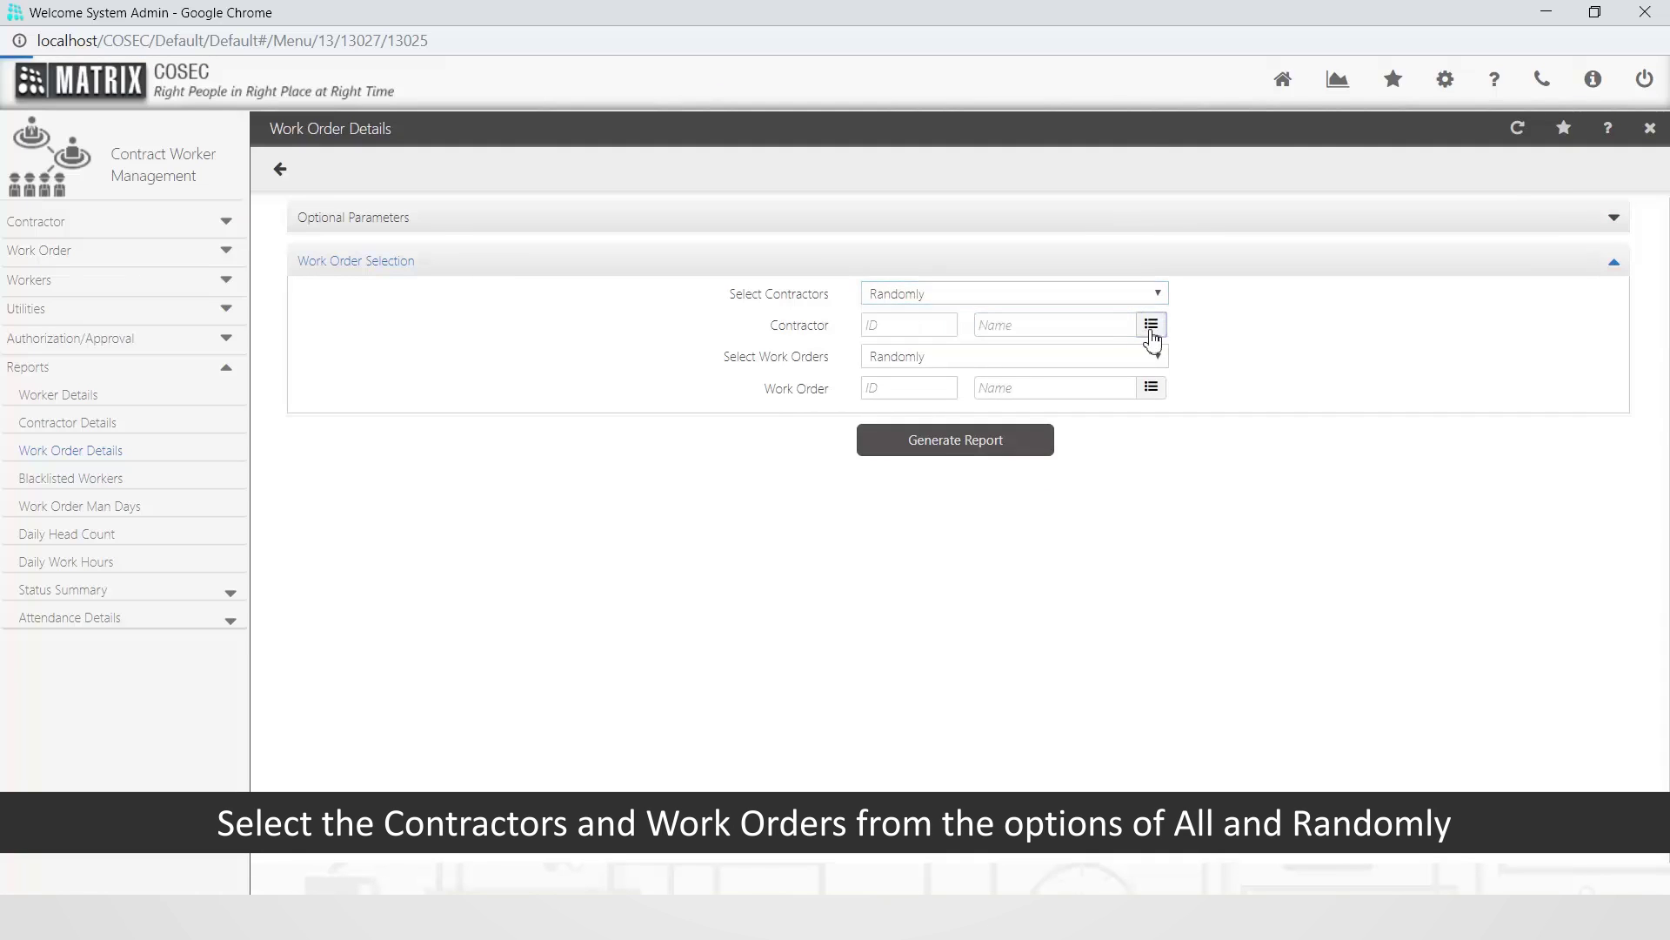
{"action": "left_click", "coordinate": [1151, 323]}
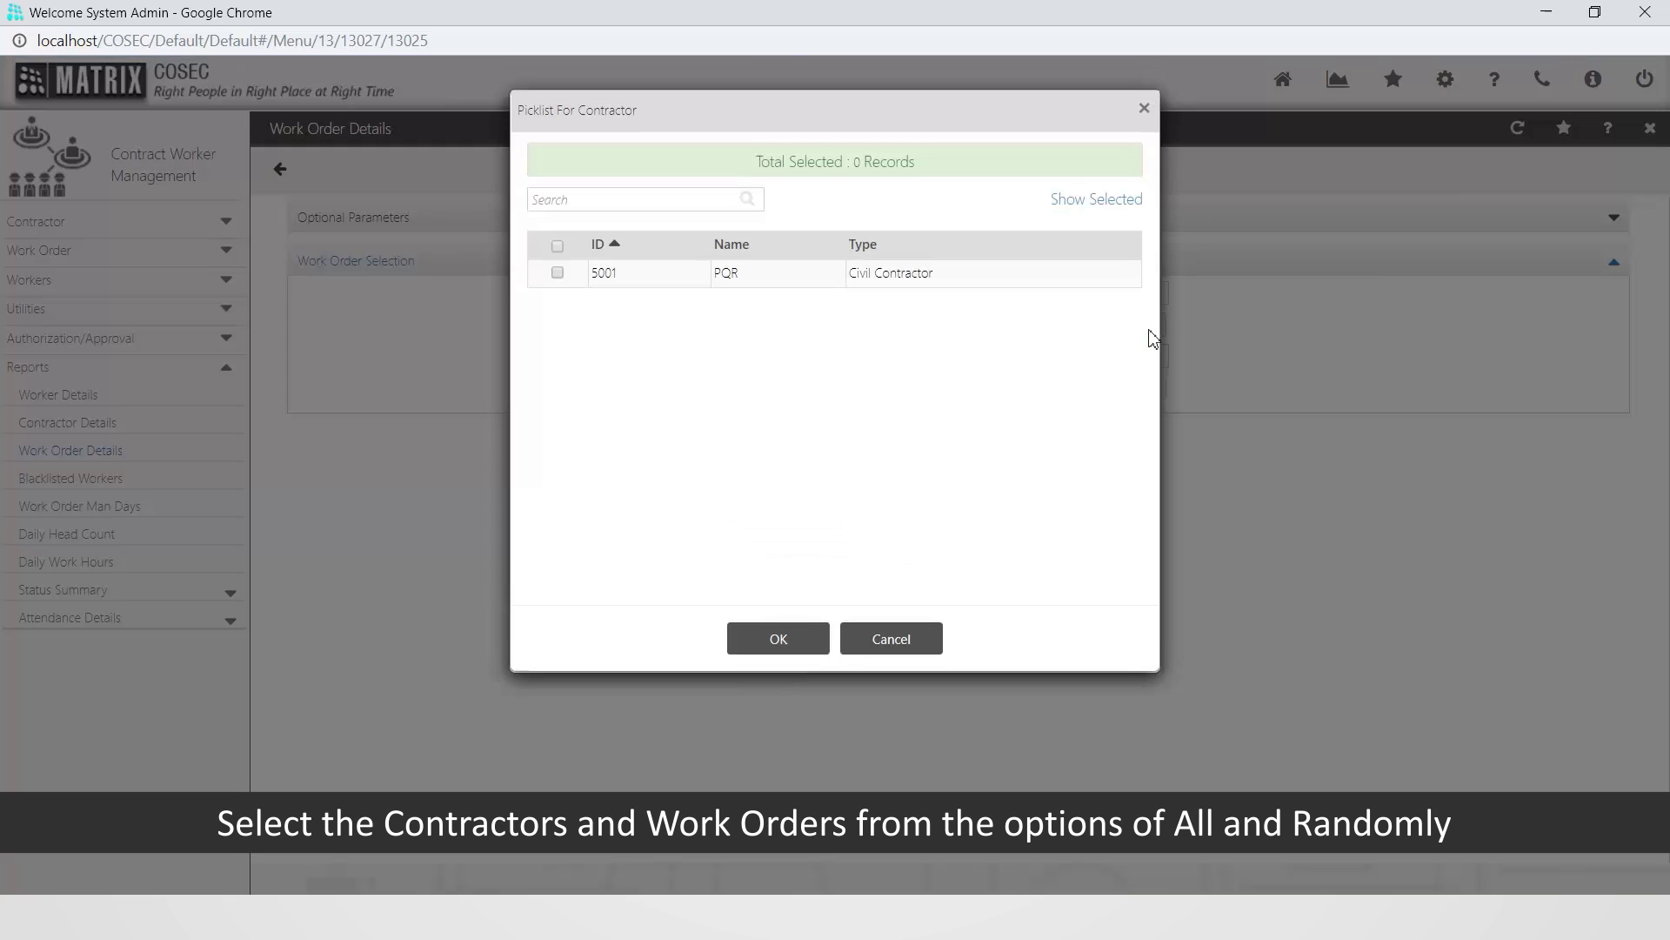
{"action": "left_click", "coordinate": [1056, 288]}
{"action": "left_click", "coordinate": [779, 641]}
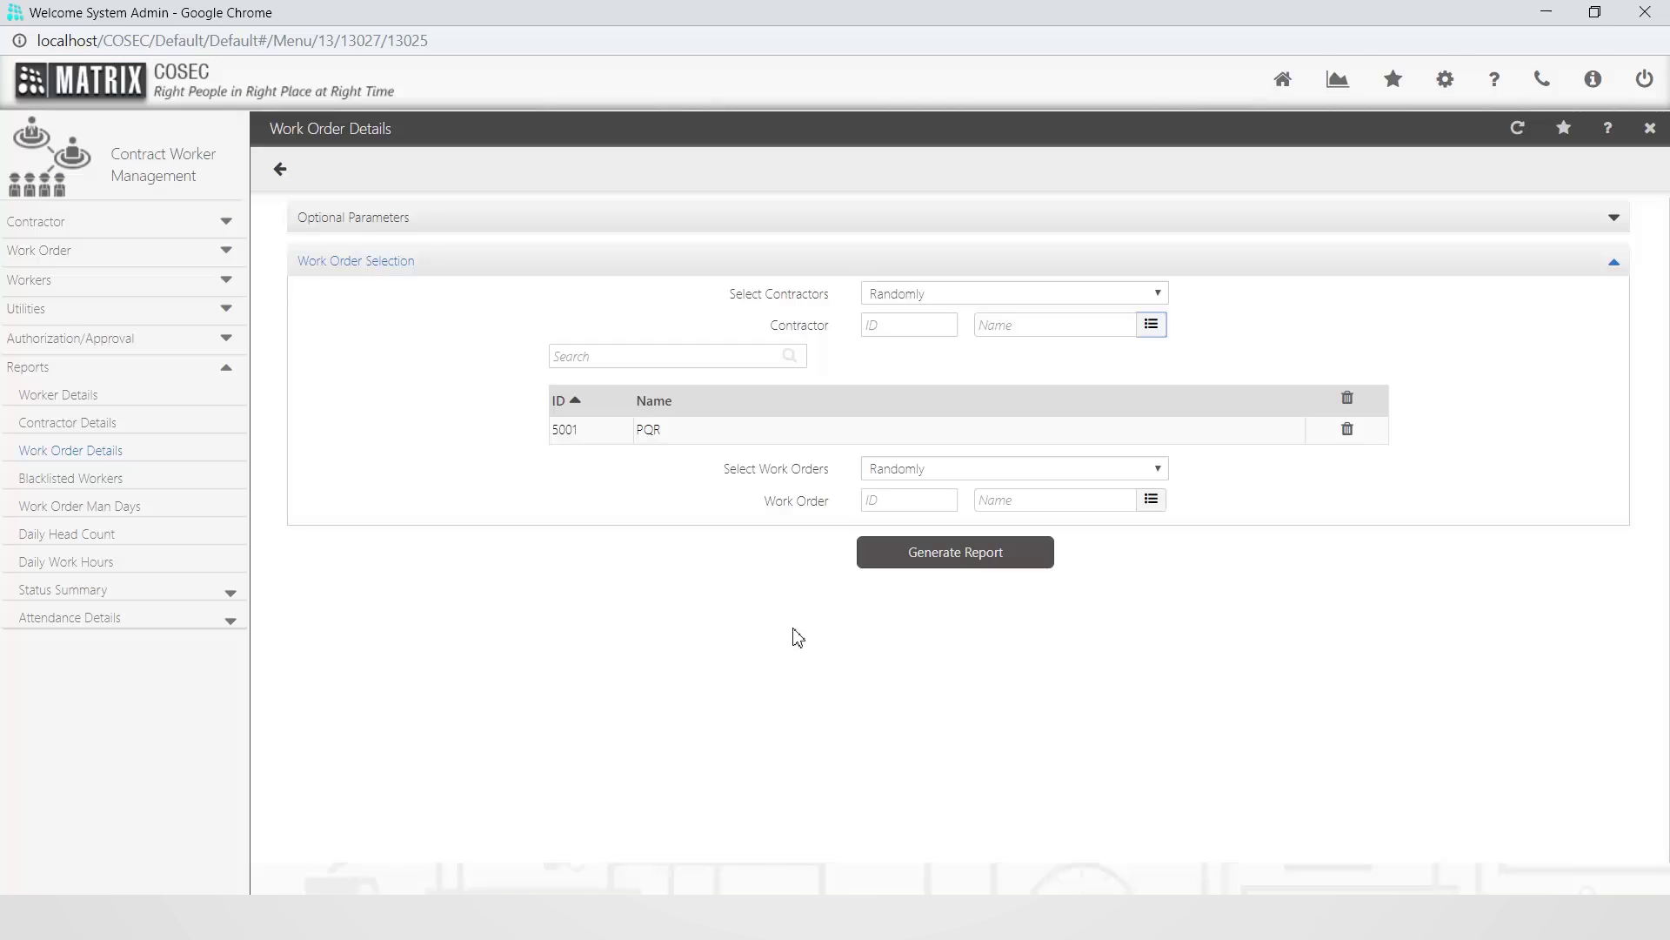
- Set work order selection to Randomly, add WO 2 and WO 3, and generate the Work Order Details report
{"action": "left_click", "coordinate": [1130, 469]}
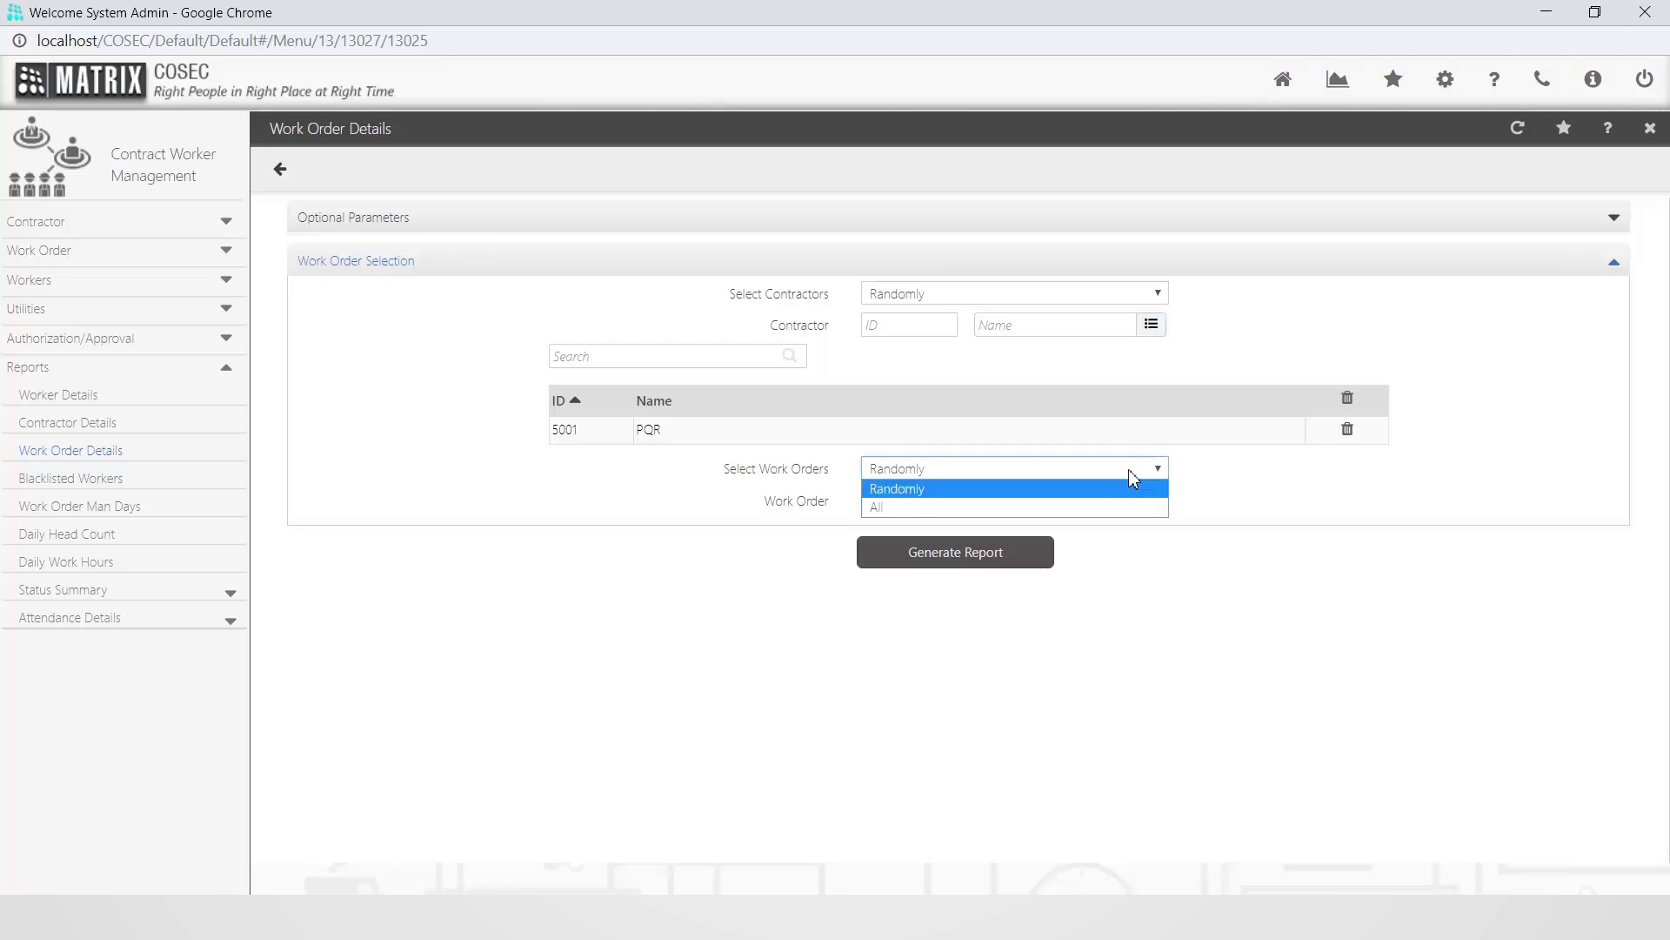
{"action": "left_click", "coordinate": [1129, 488]}
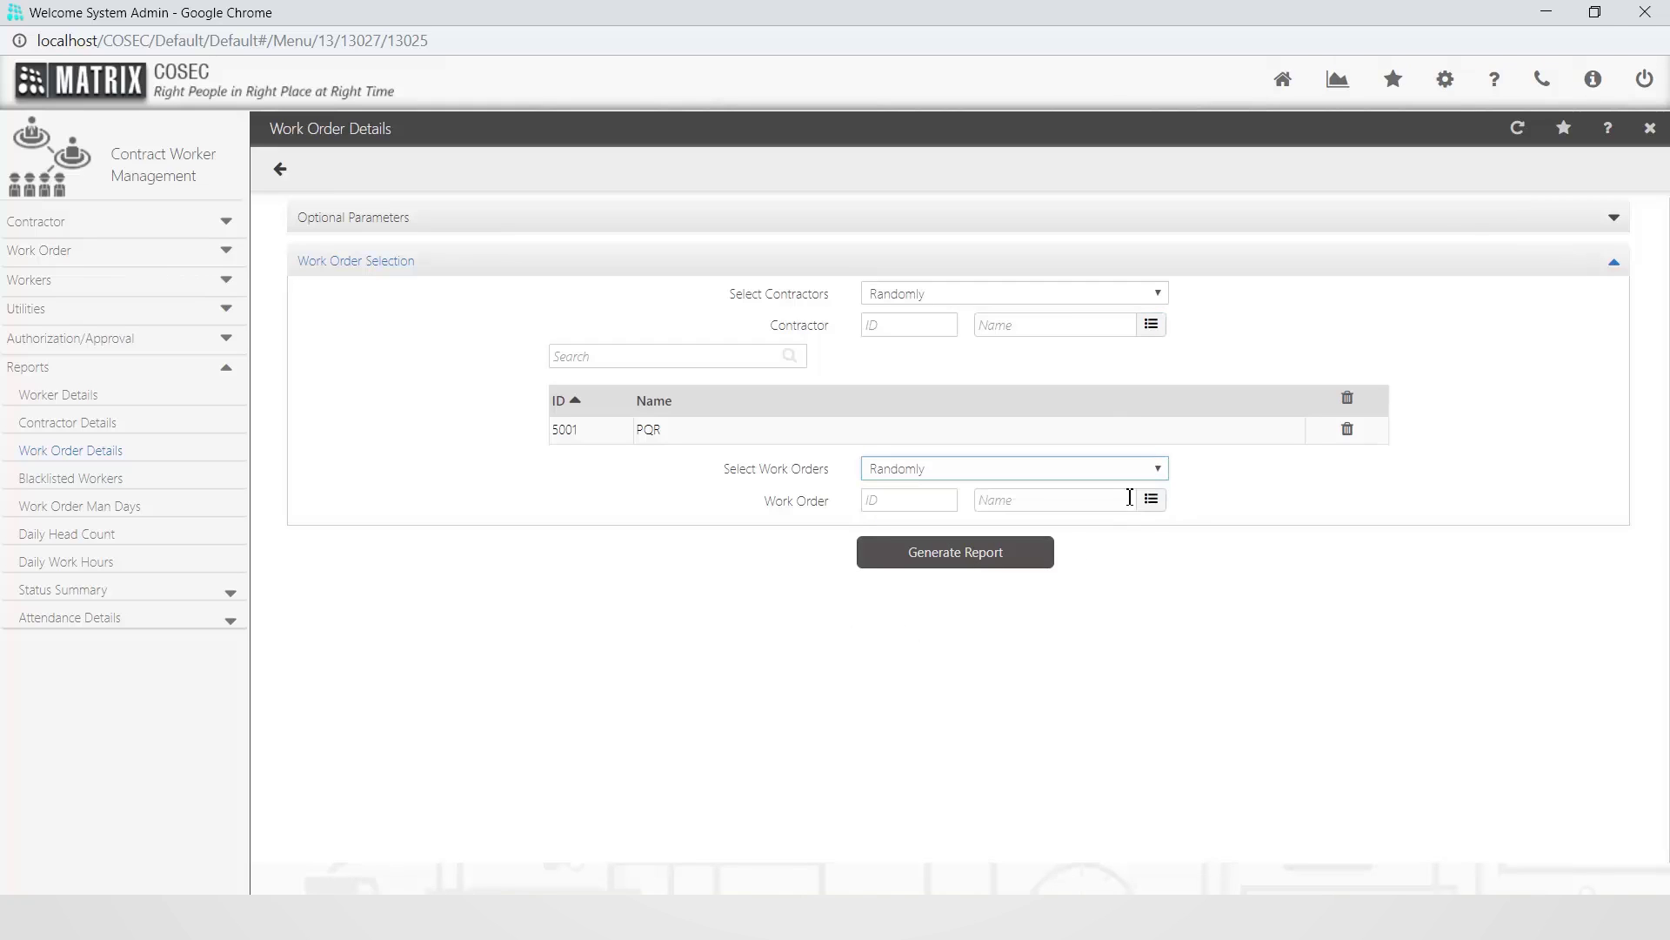
{"action": "left_click", "coordinate": [1152, 507]}
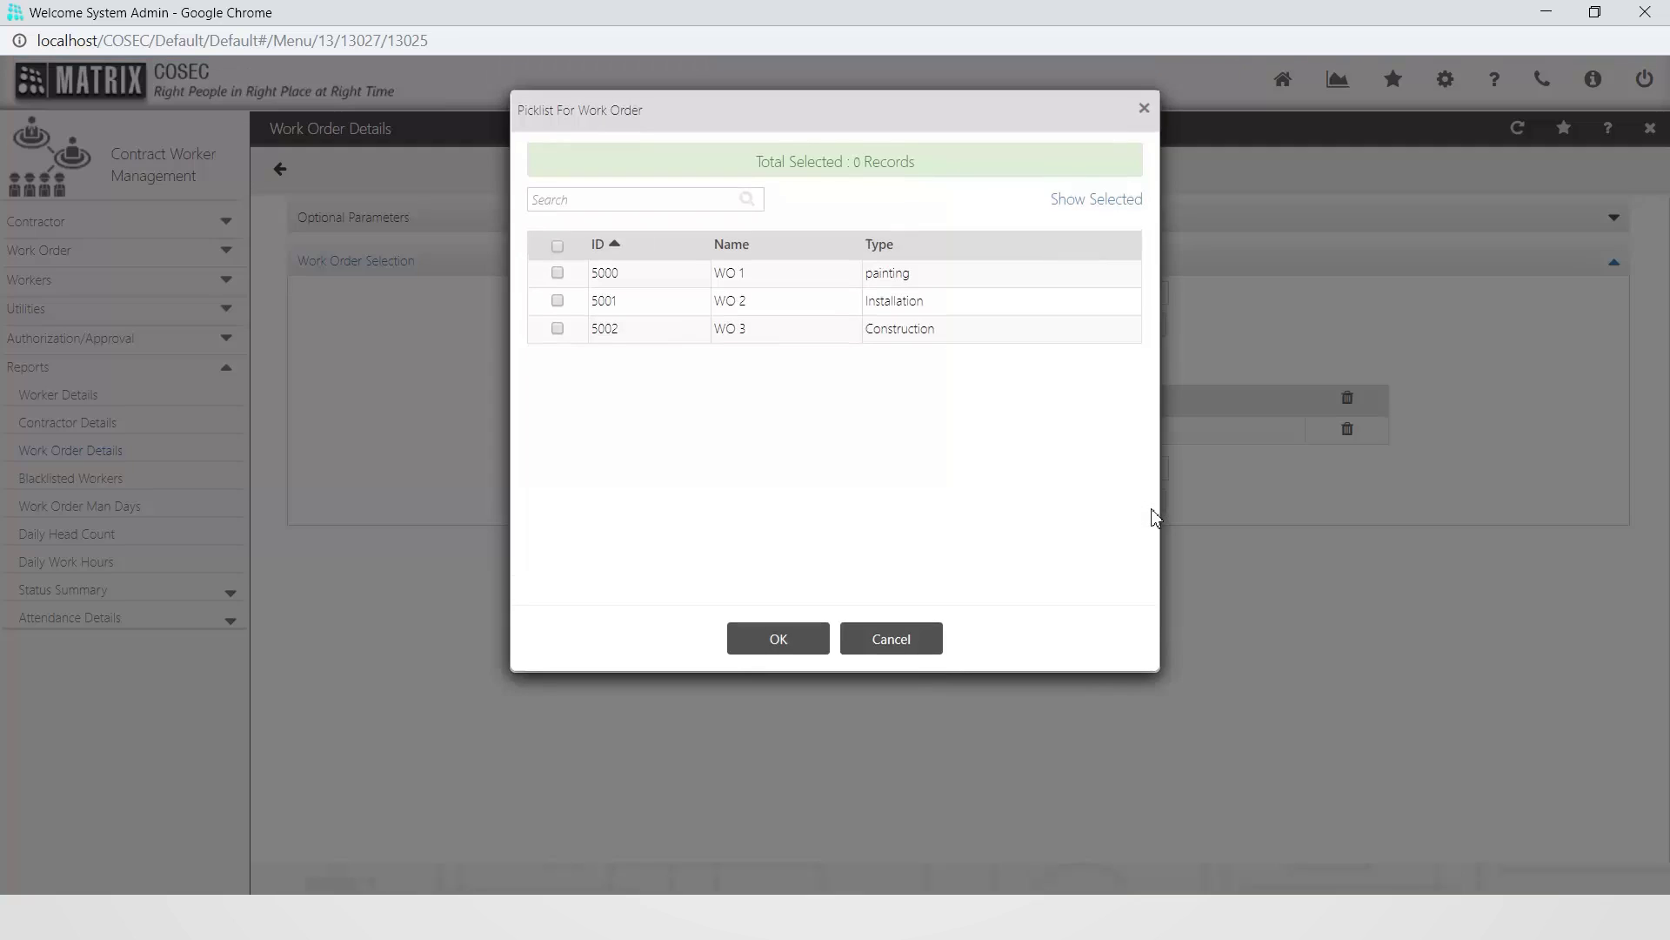
{"action": "left_click", "coordinate": [683, 328]}
{"action": "left_click", "coordinate": [683, 305]}
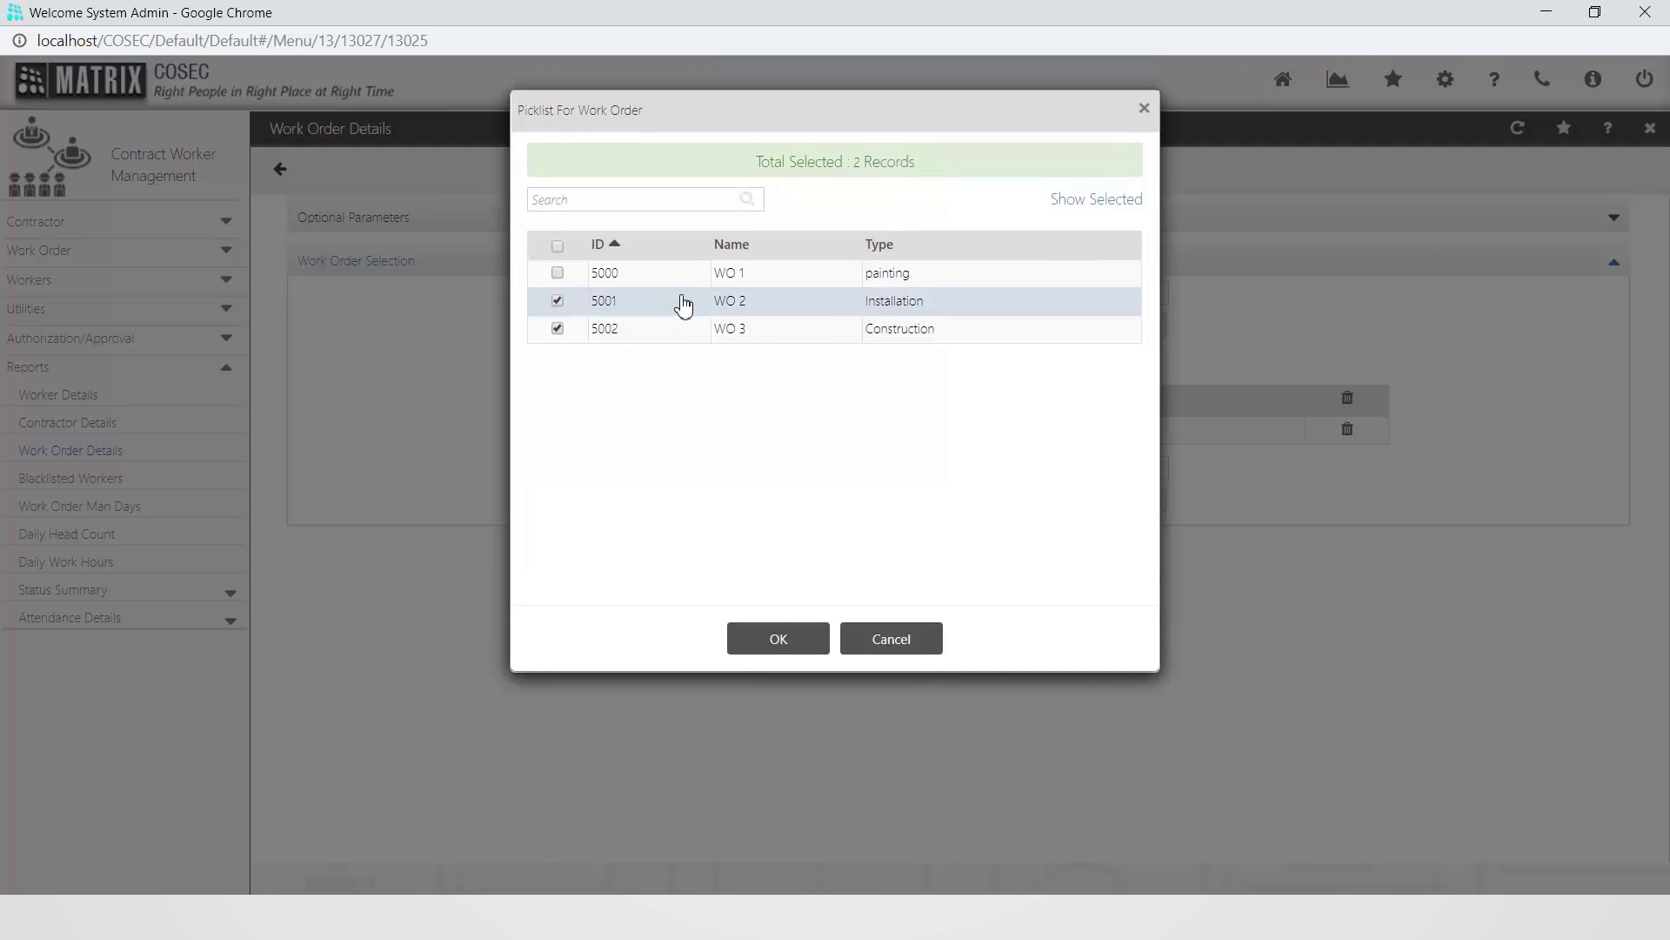
{"action": "left_click", "coordinate": [782, 640]}
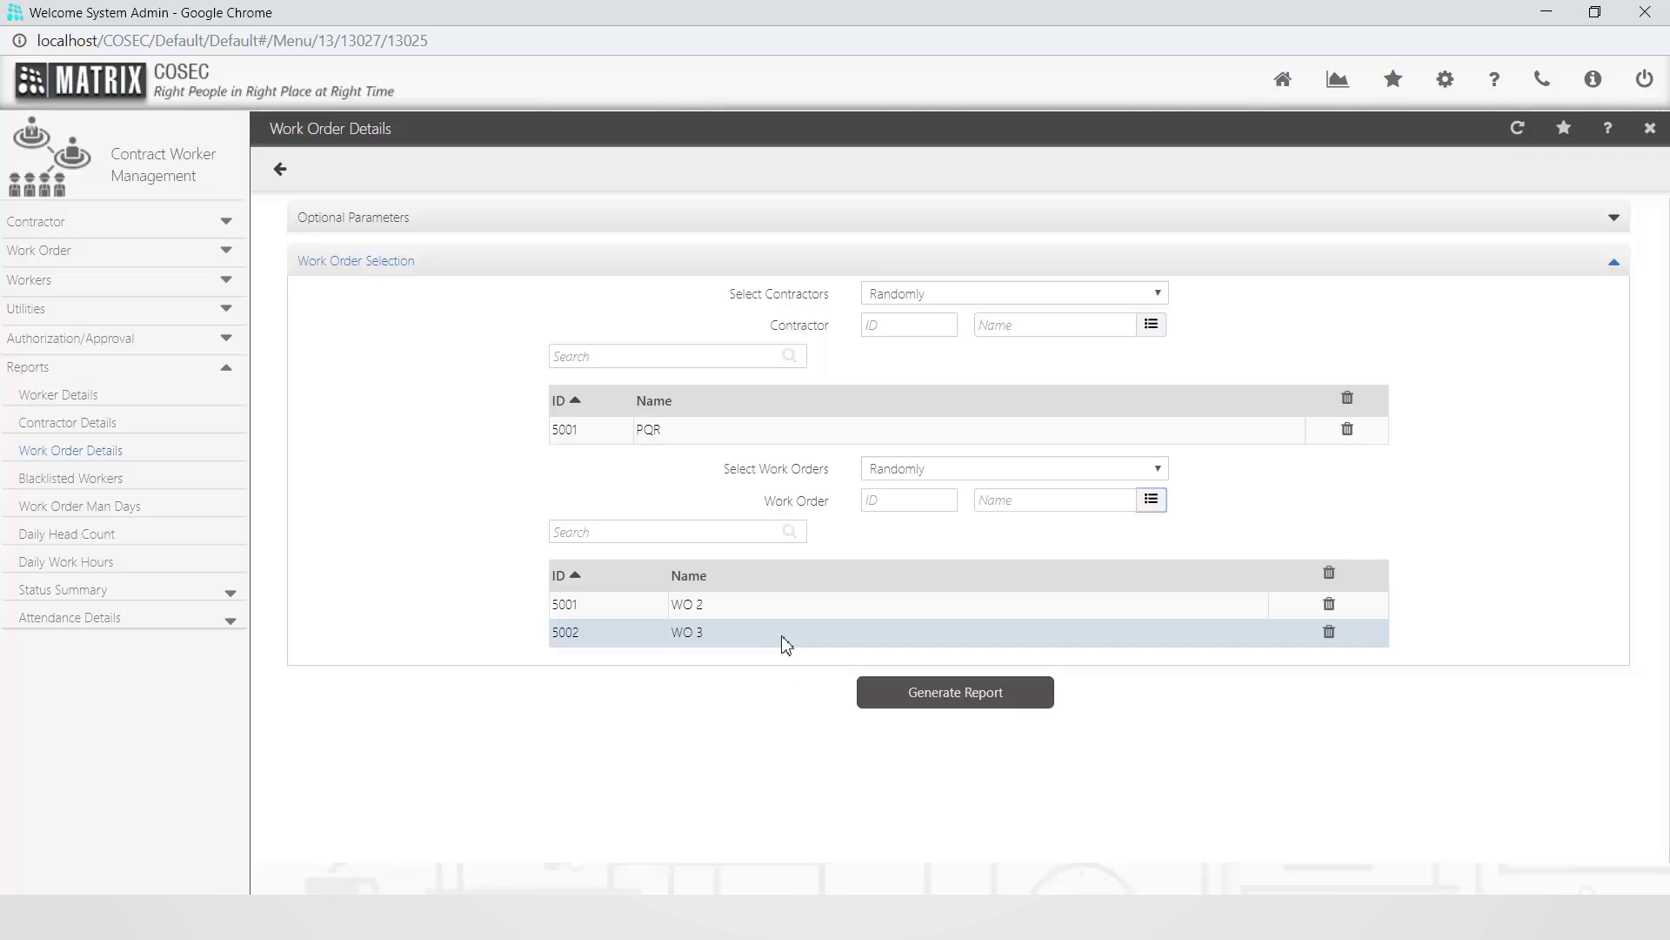
{"action": "left_click", "coordinate": [957, 698]}
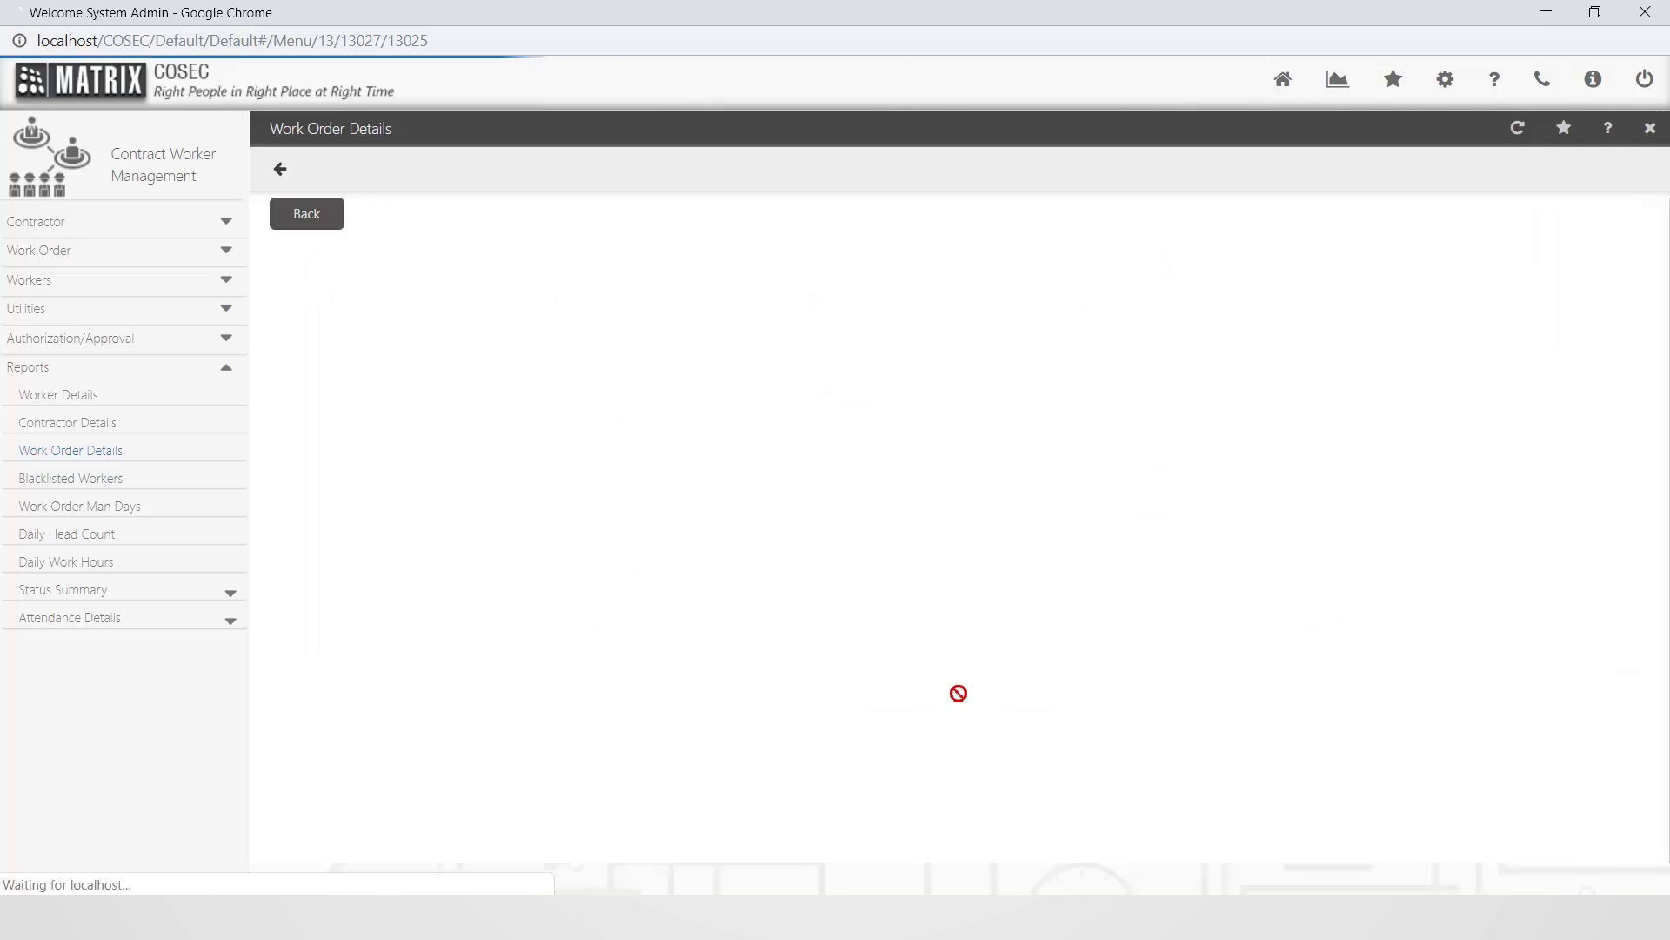